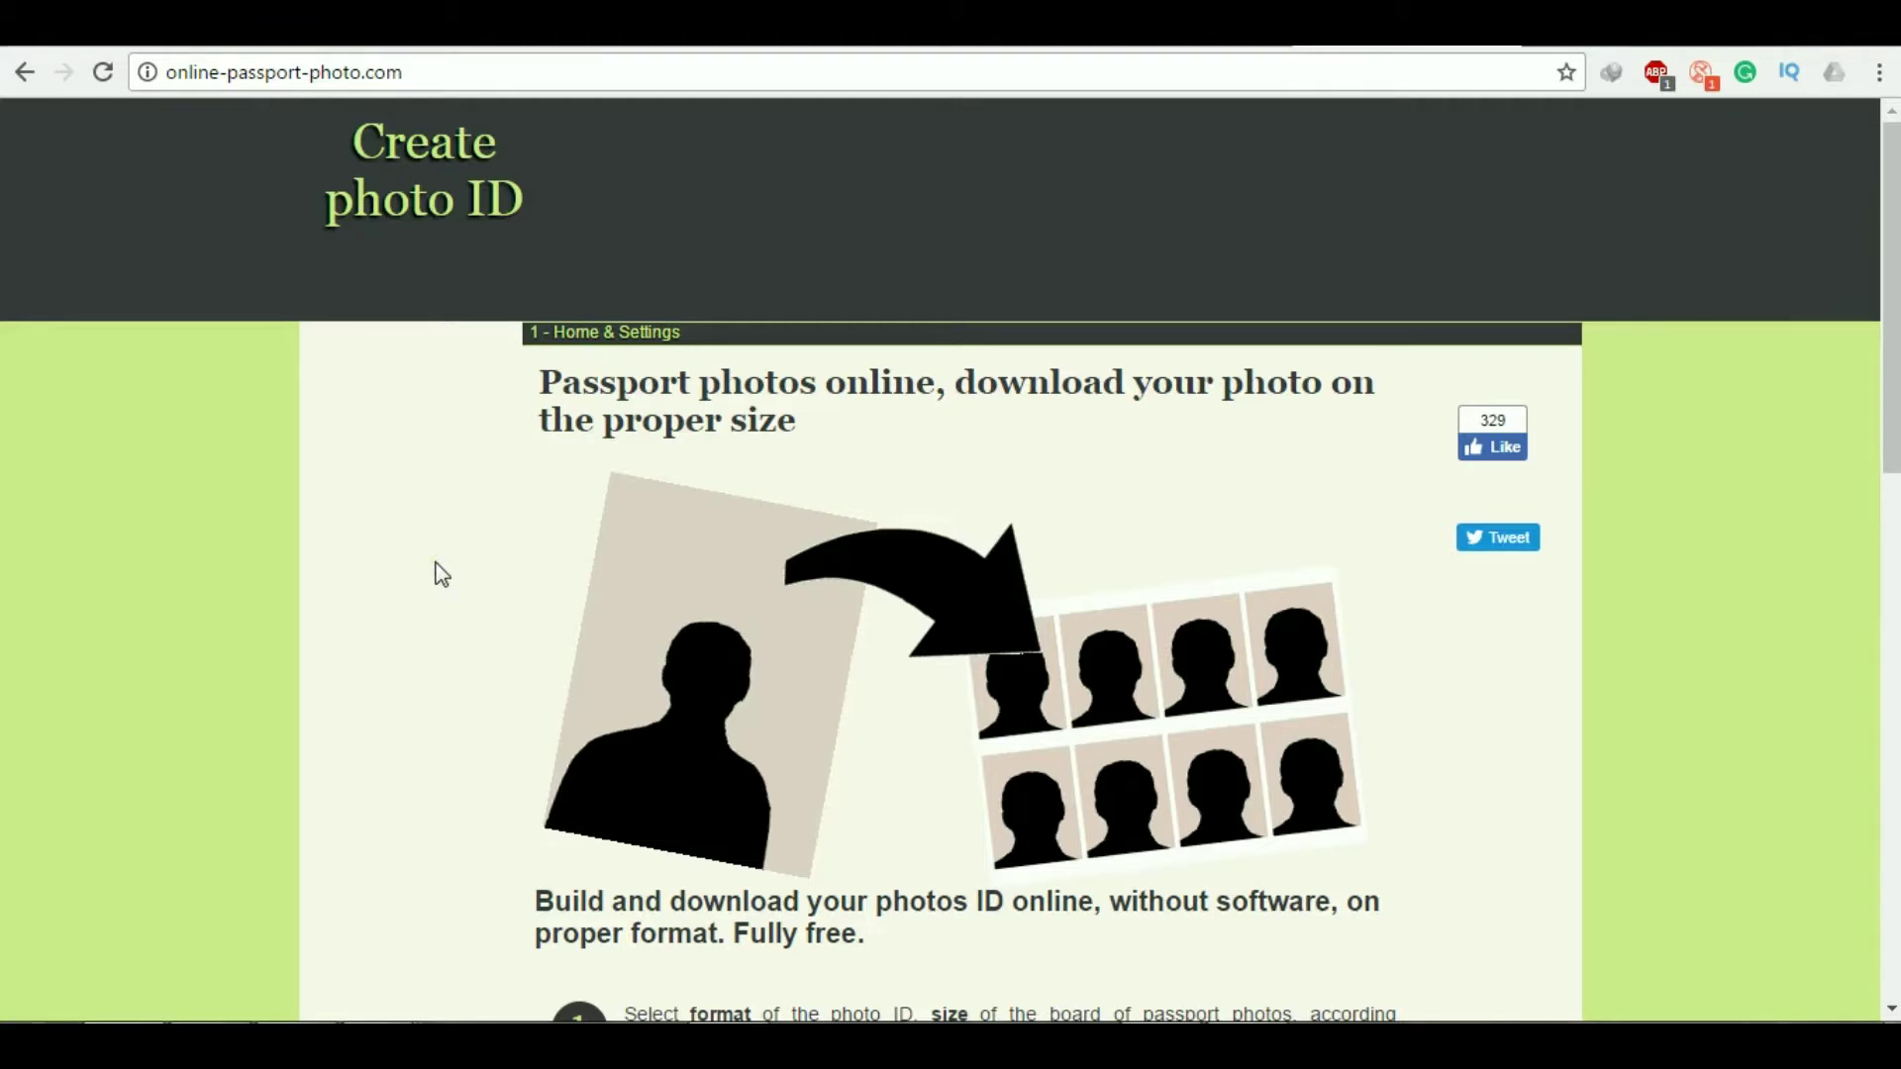
Scroll down to the photo settings and leave the country dropdown on France
scroll(442, 574, down, 2)
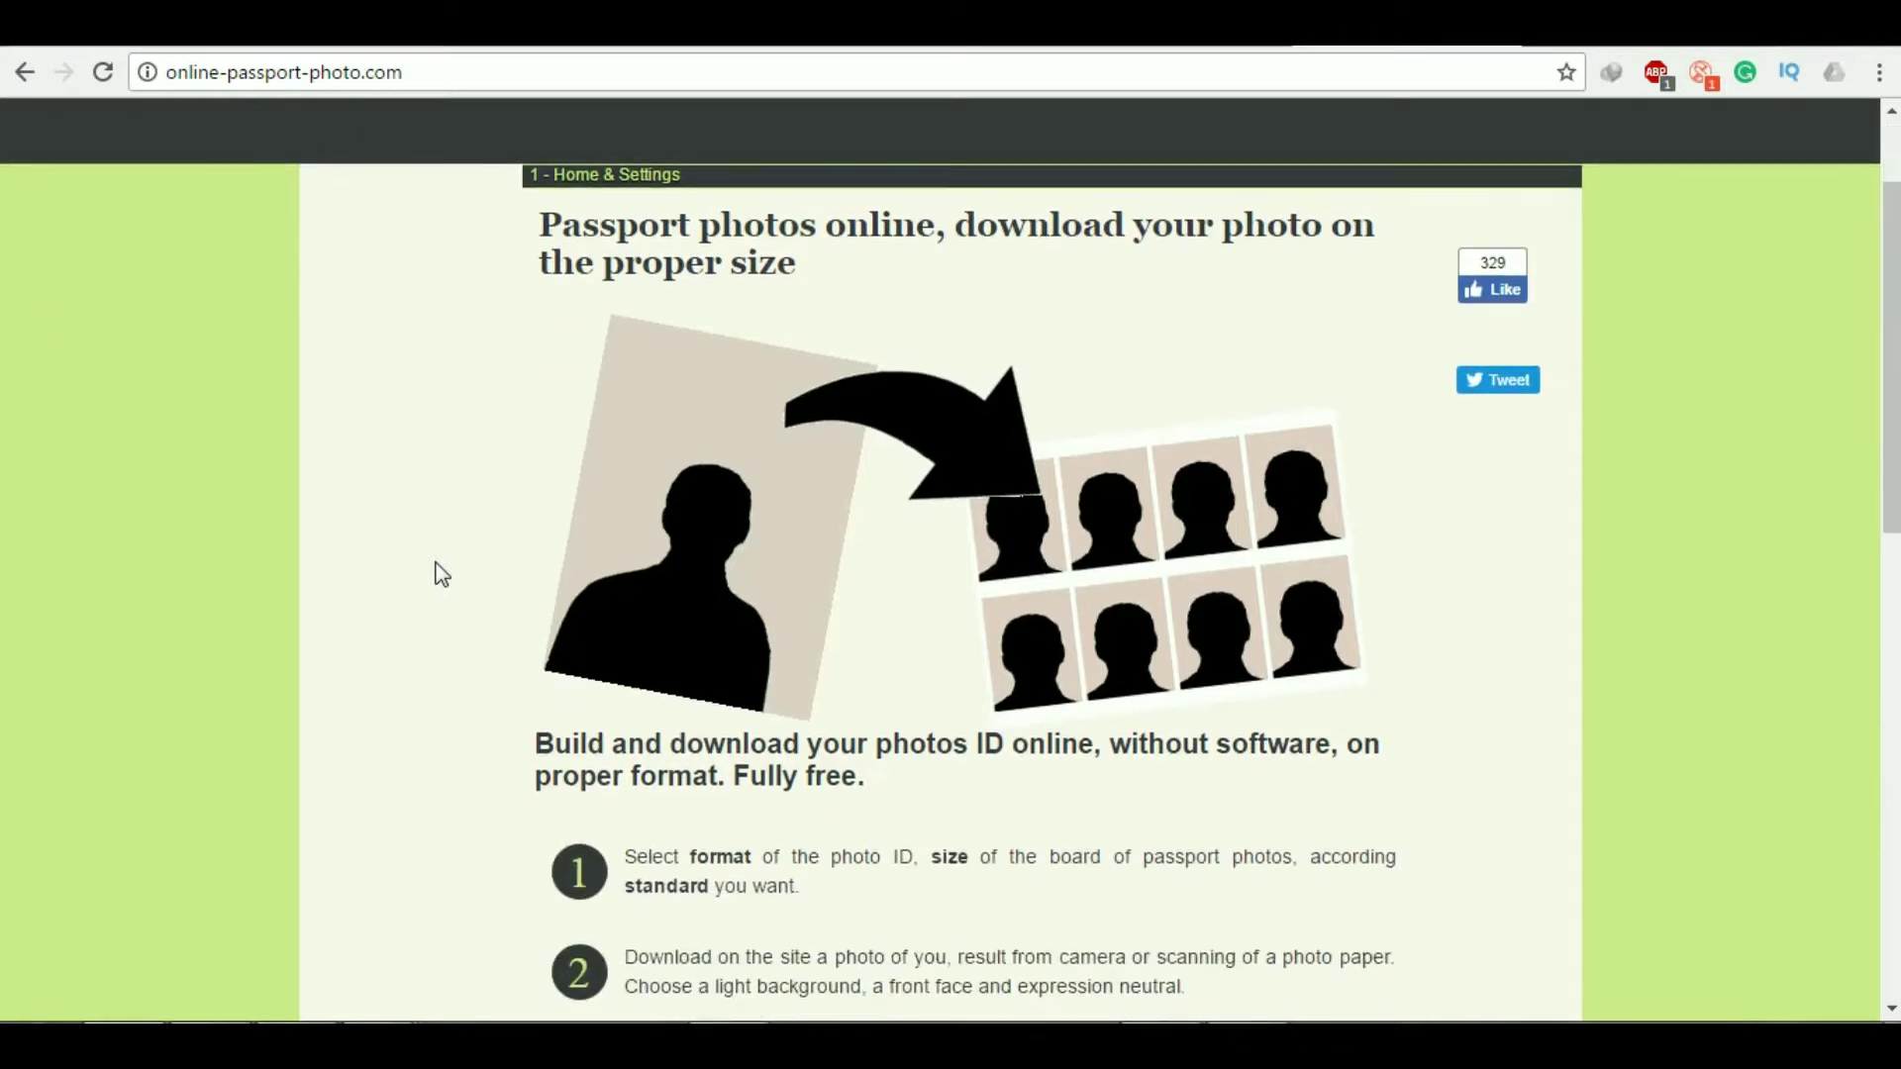
scroll(442, 574, down, 1)
scroll(442, 575, down, 1)
scroll(441, 574, down, 2)
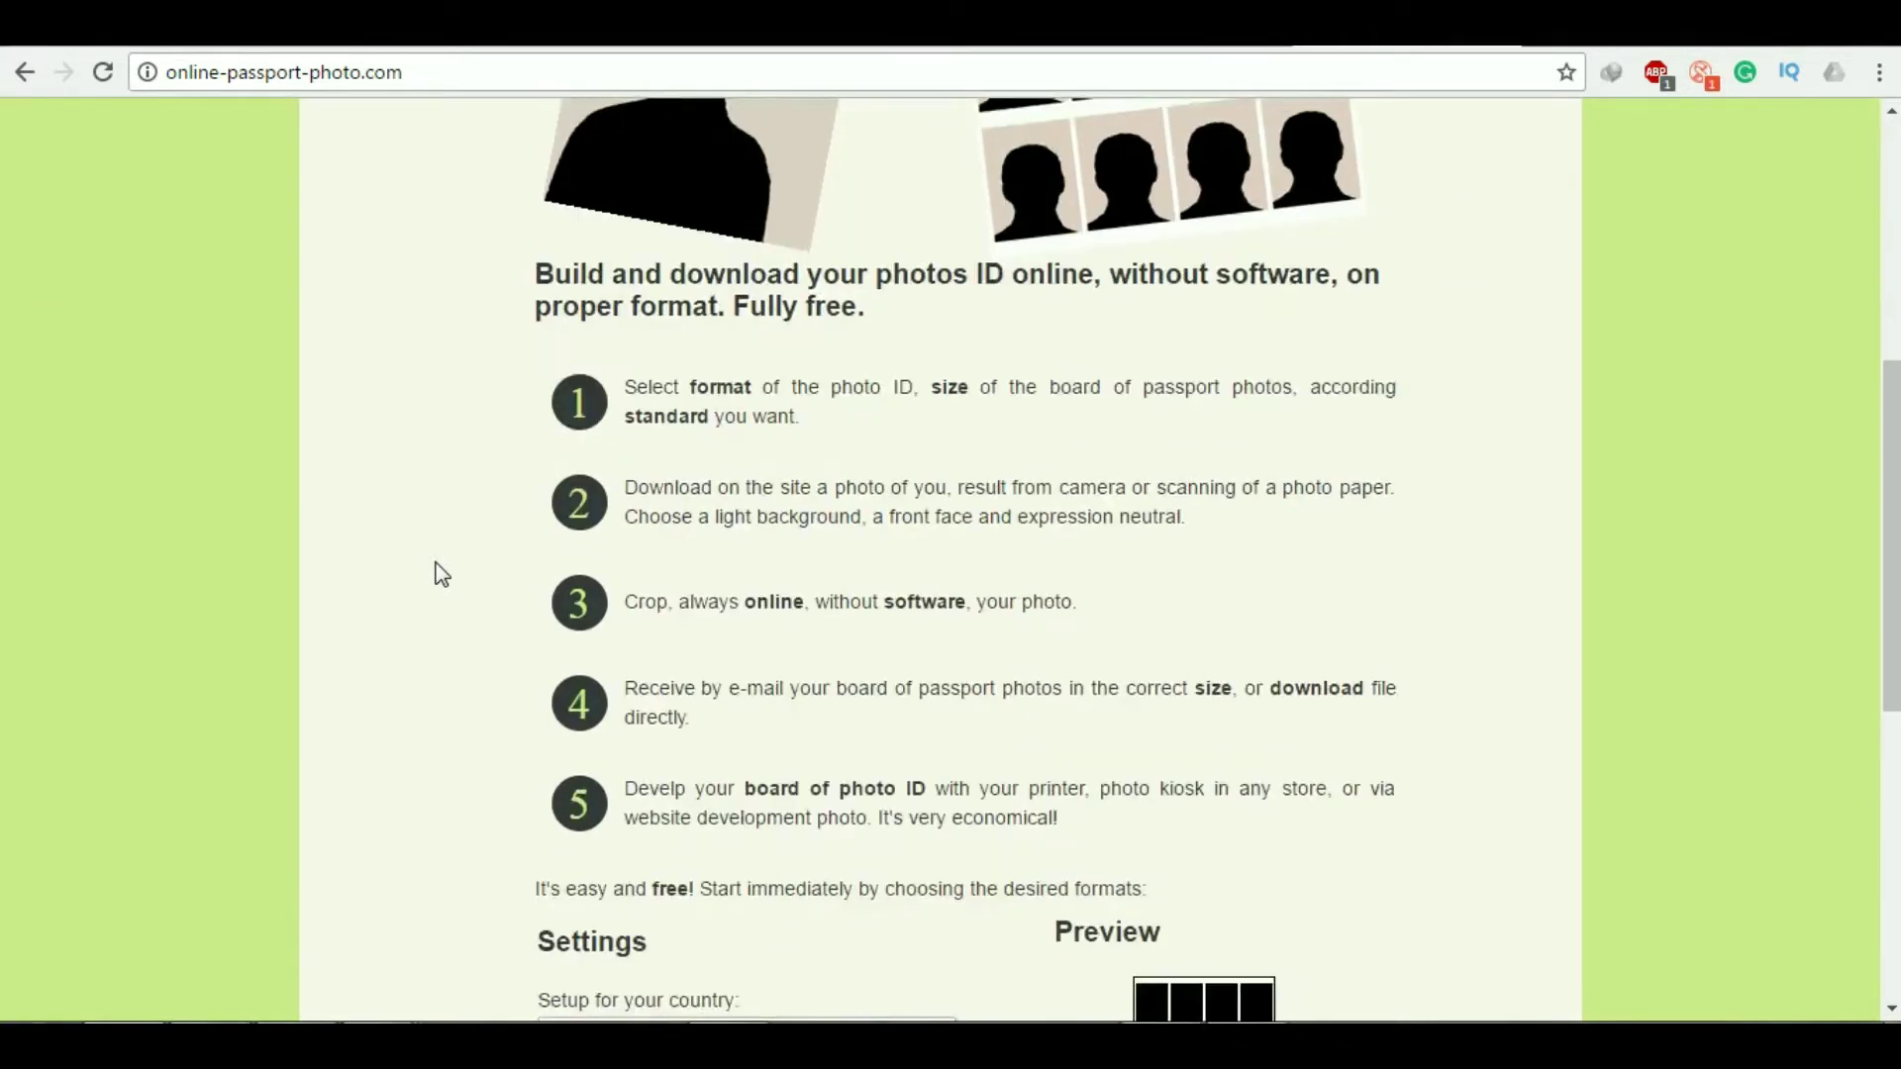
scroll(441, 574, up, 1)
scroll(441, 575, down, 6)
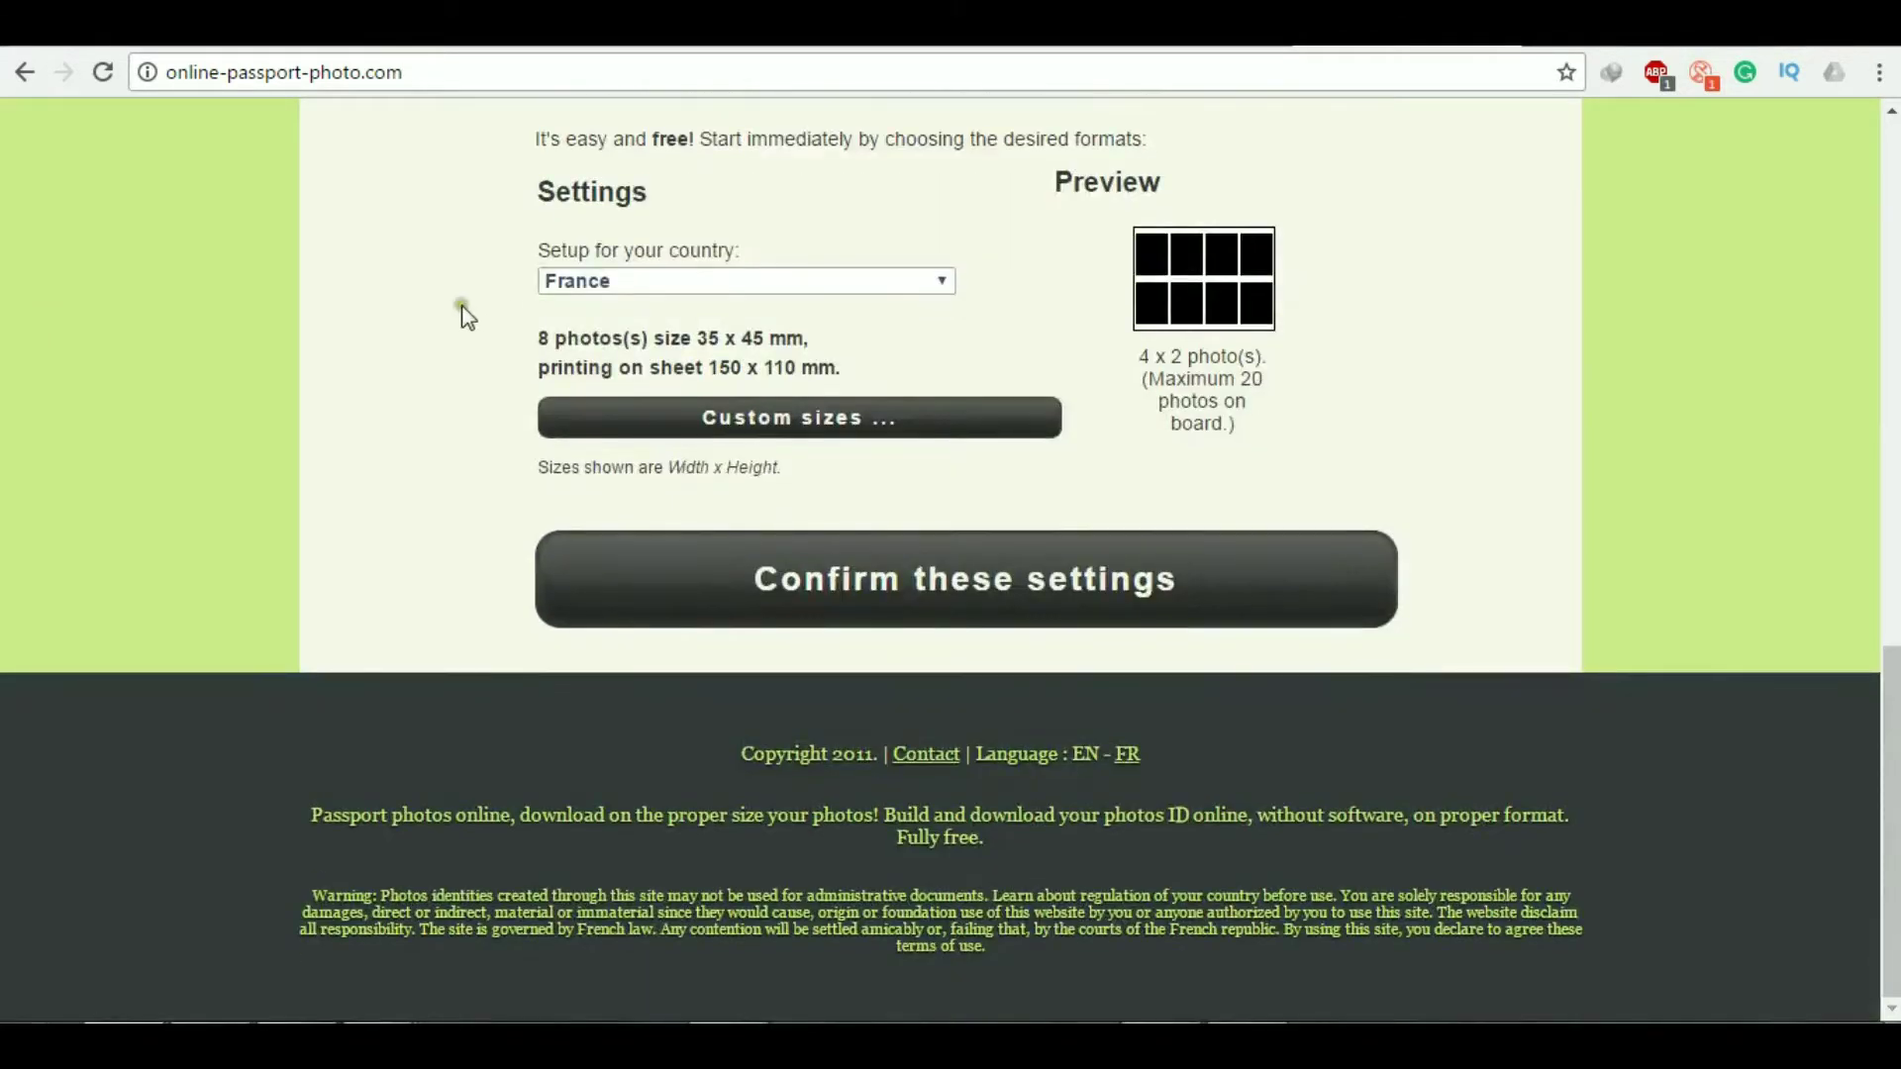
click(626, 285)
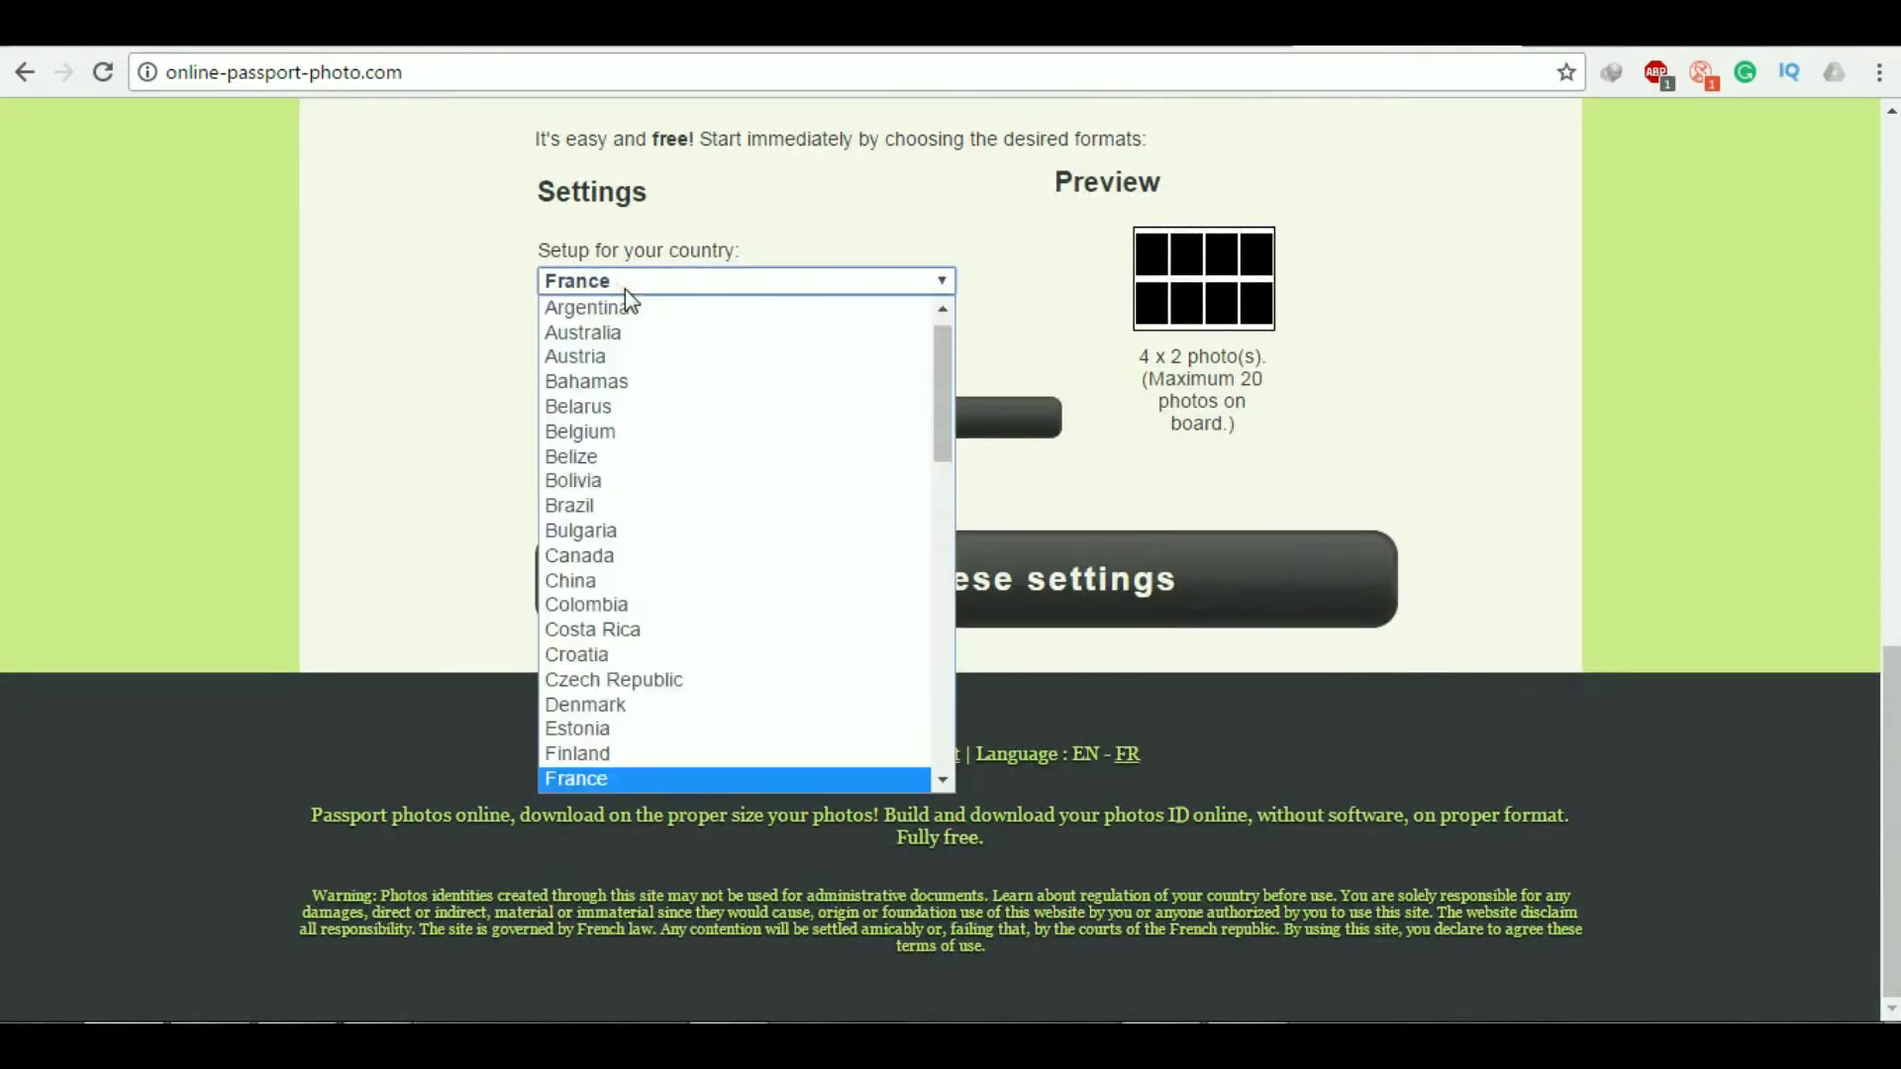
click(594, 284)
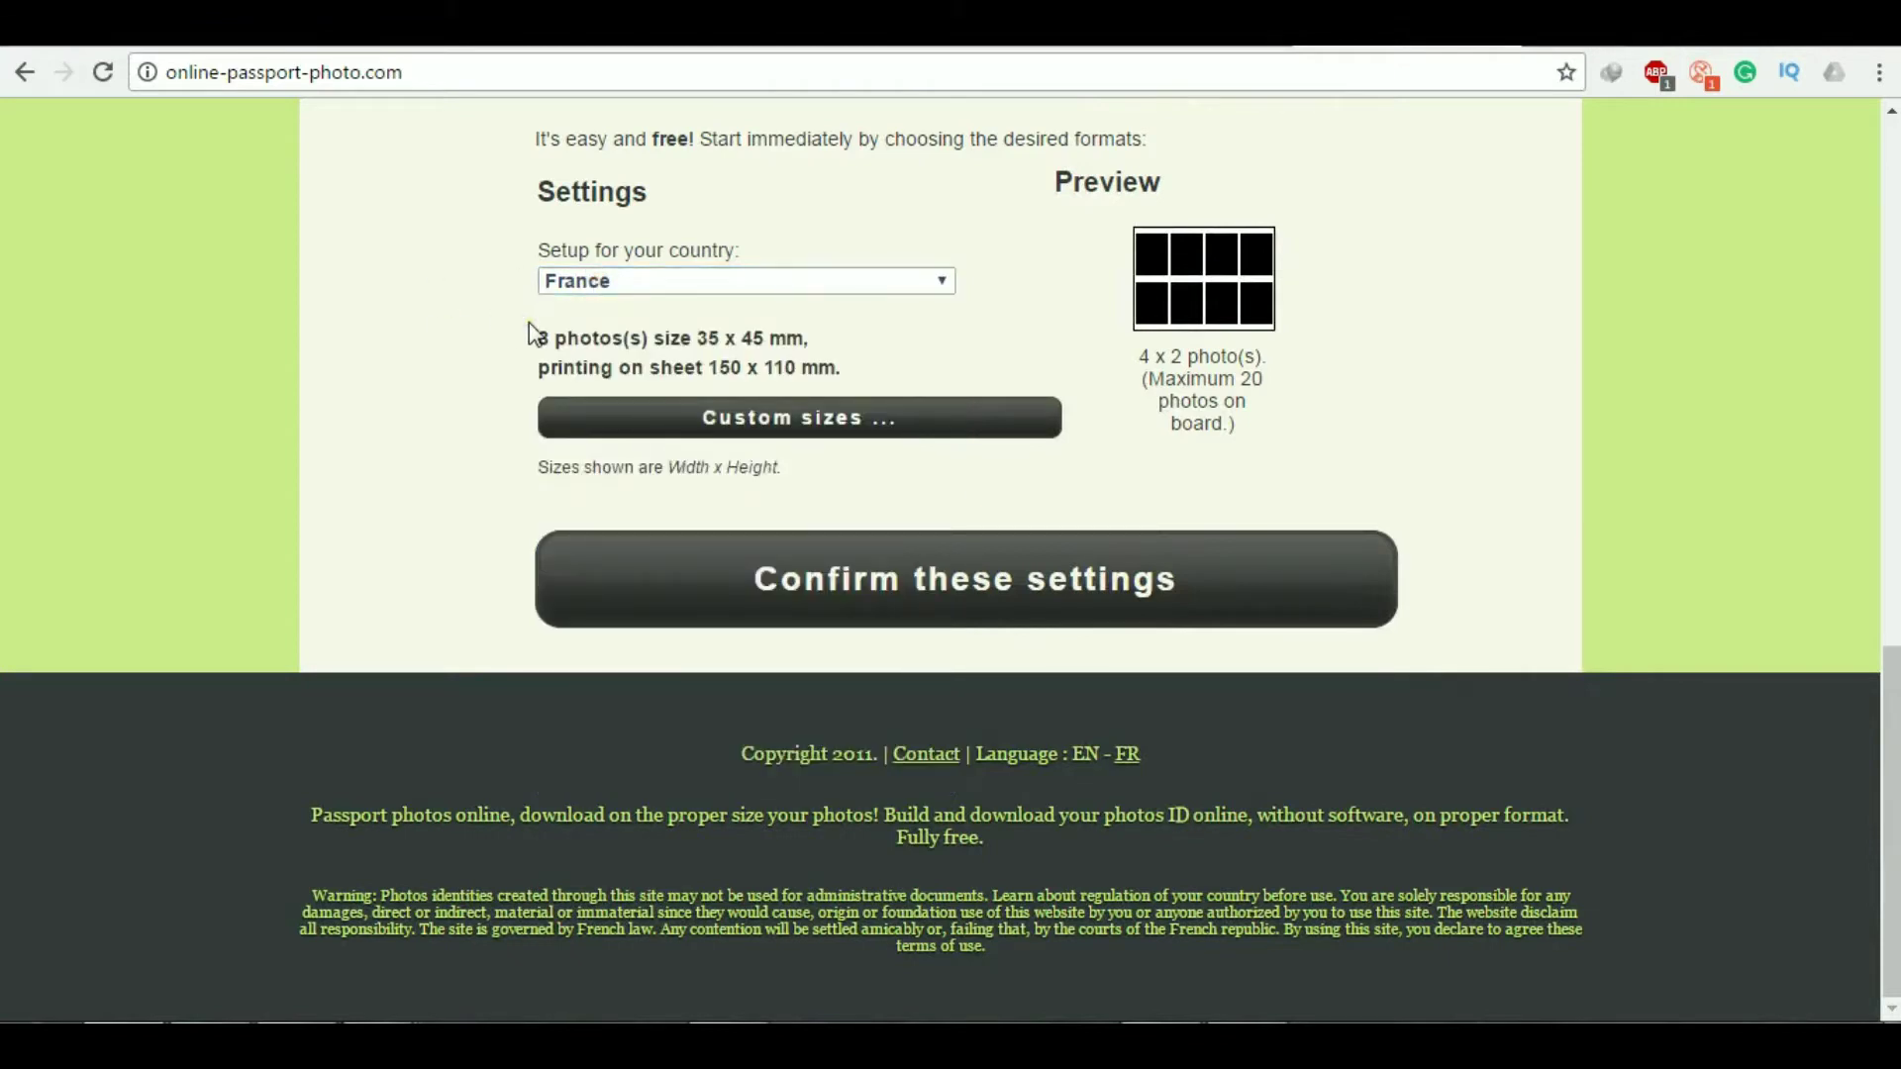
click(625, 283)
click(626, 284)
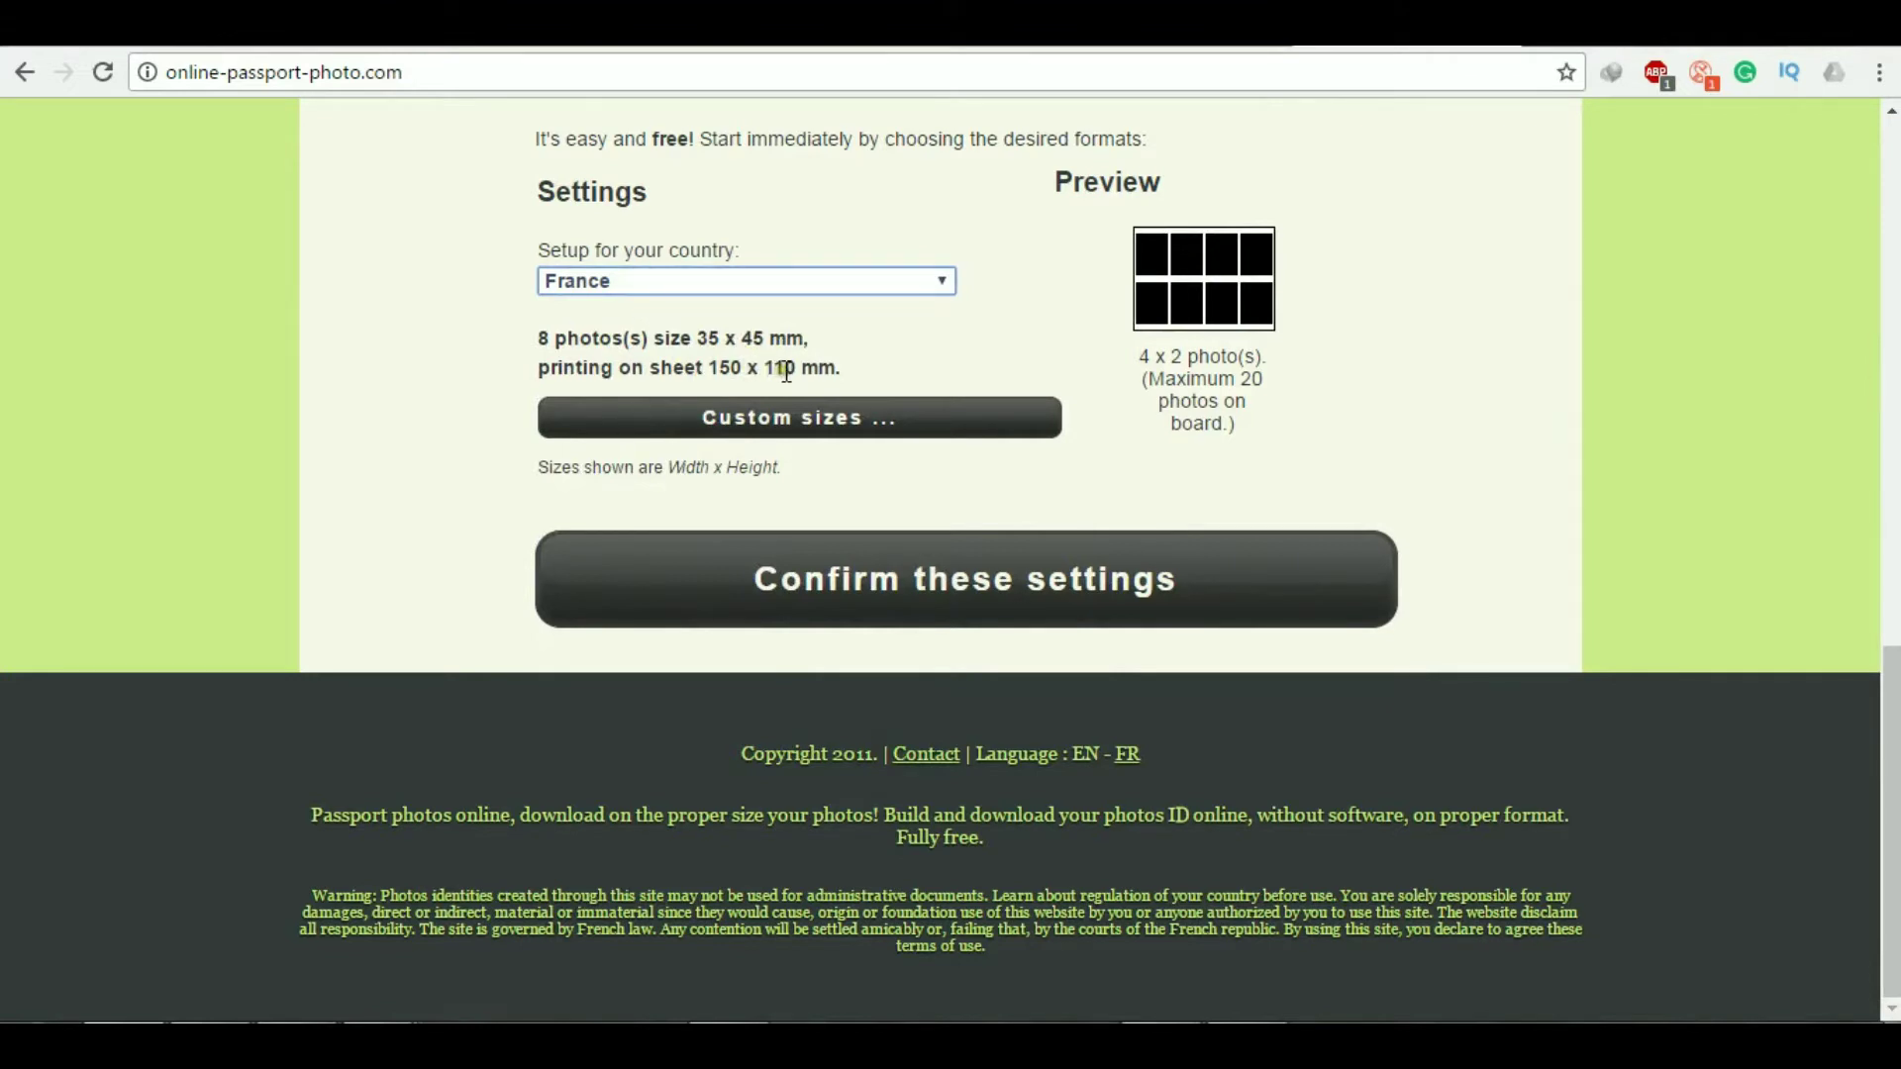
Choose India as the country and expand the 'Custom sizes' options
click(611, 280)
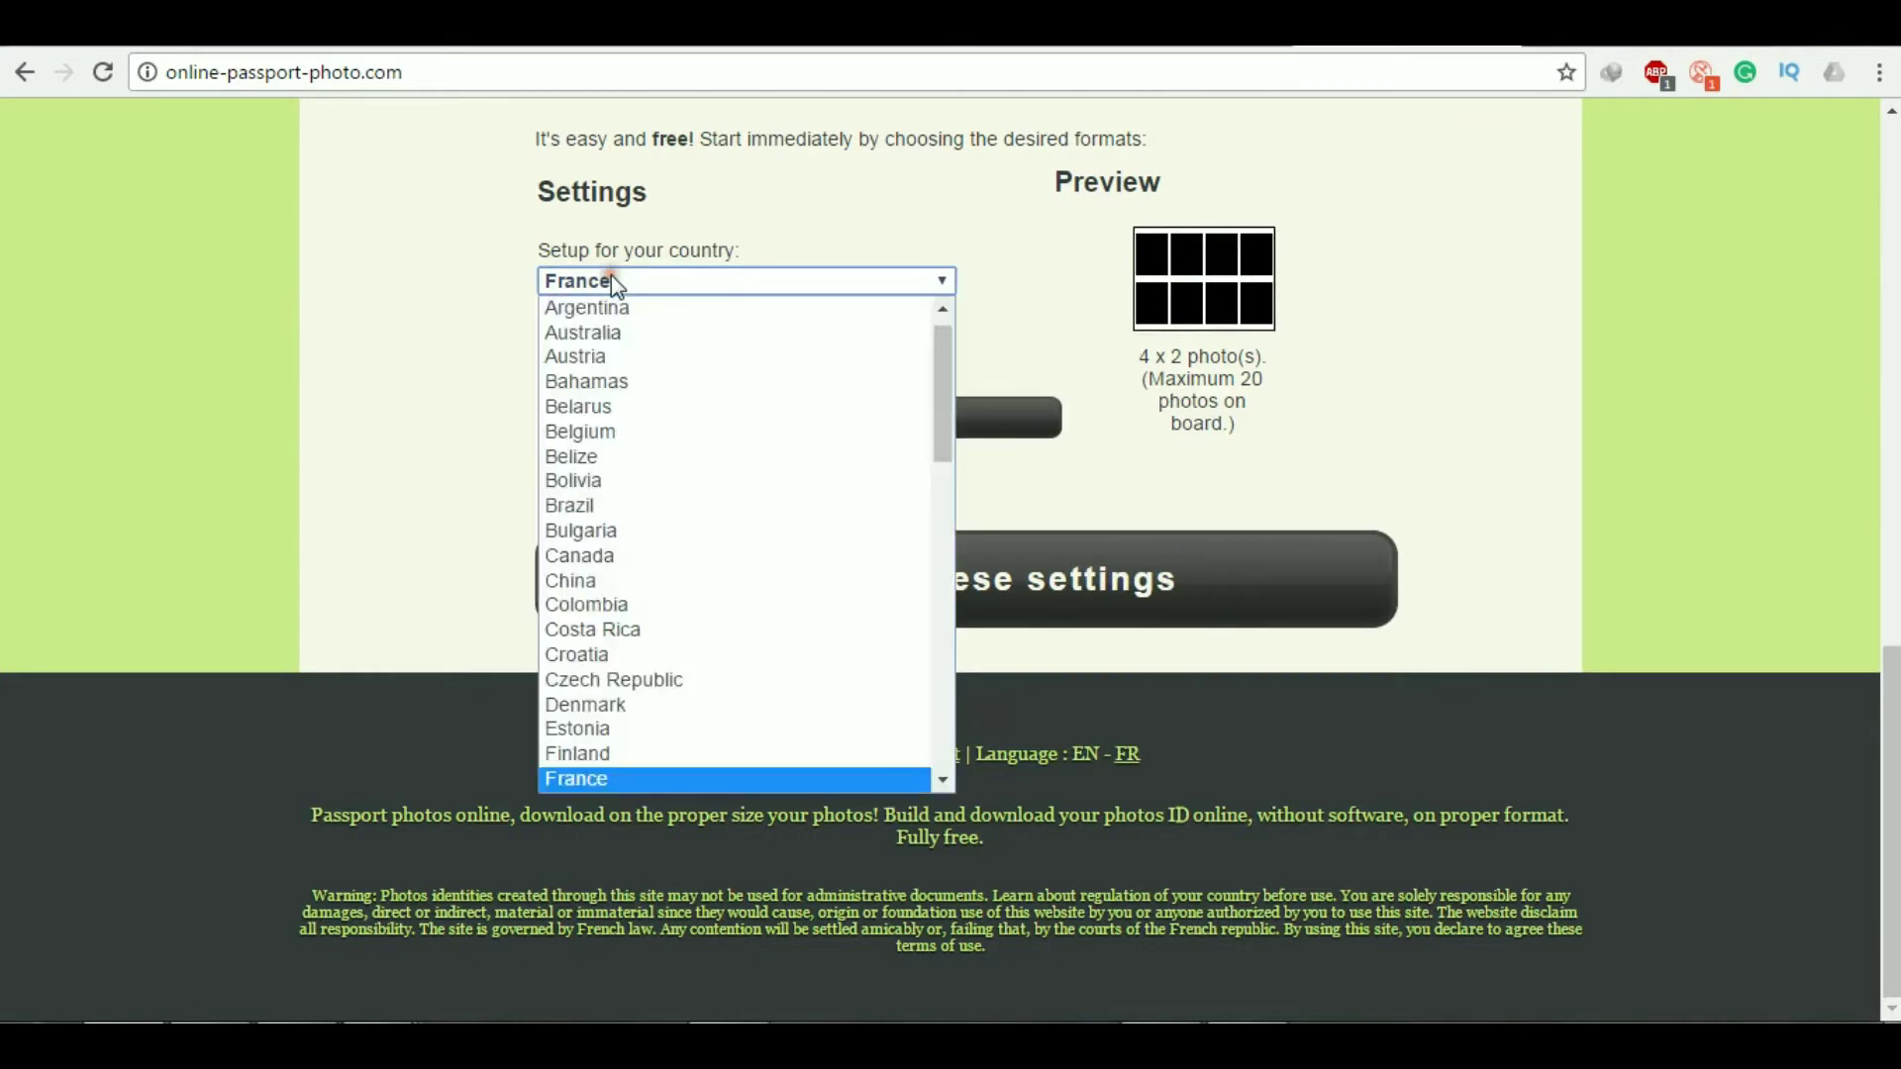
key(i)
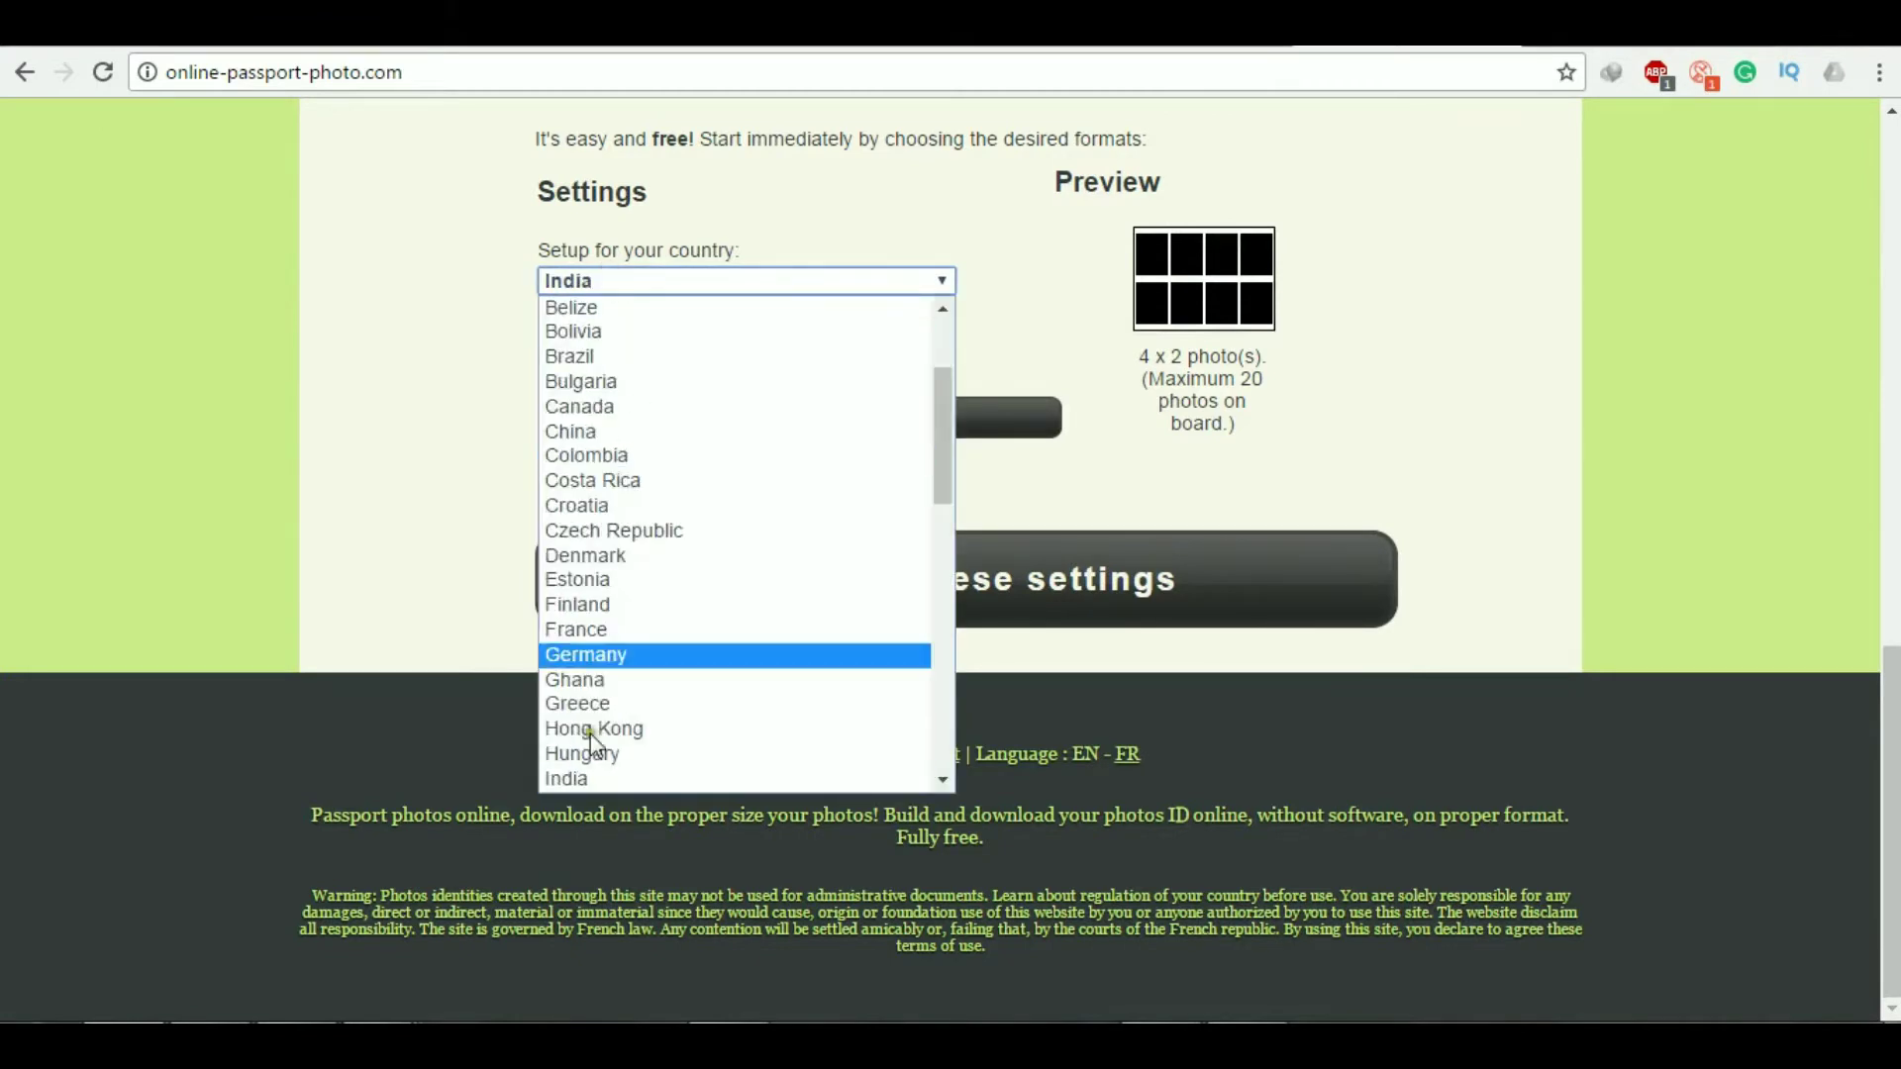
click(566, 780)
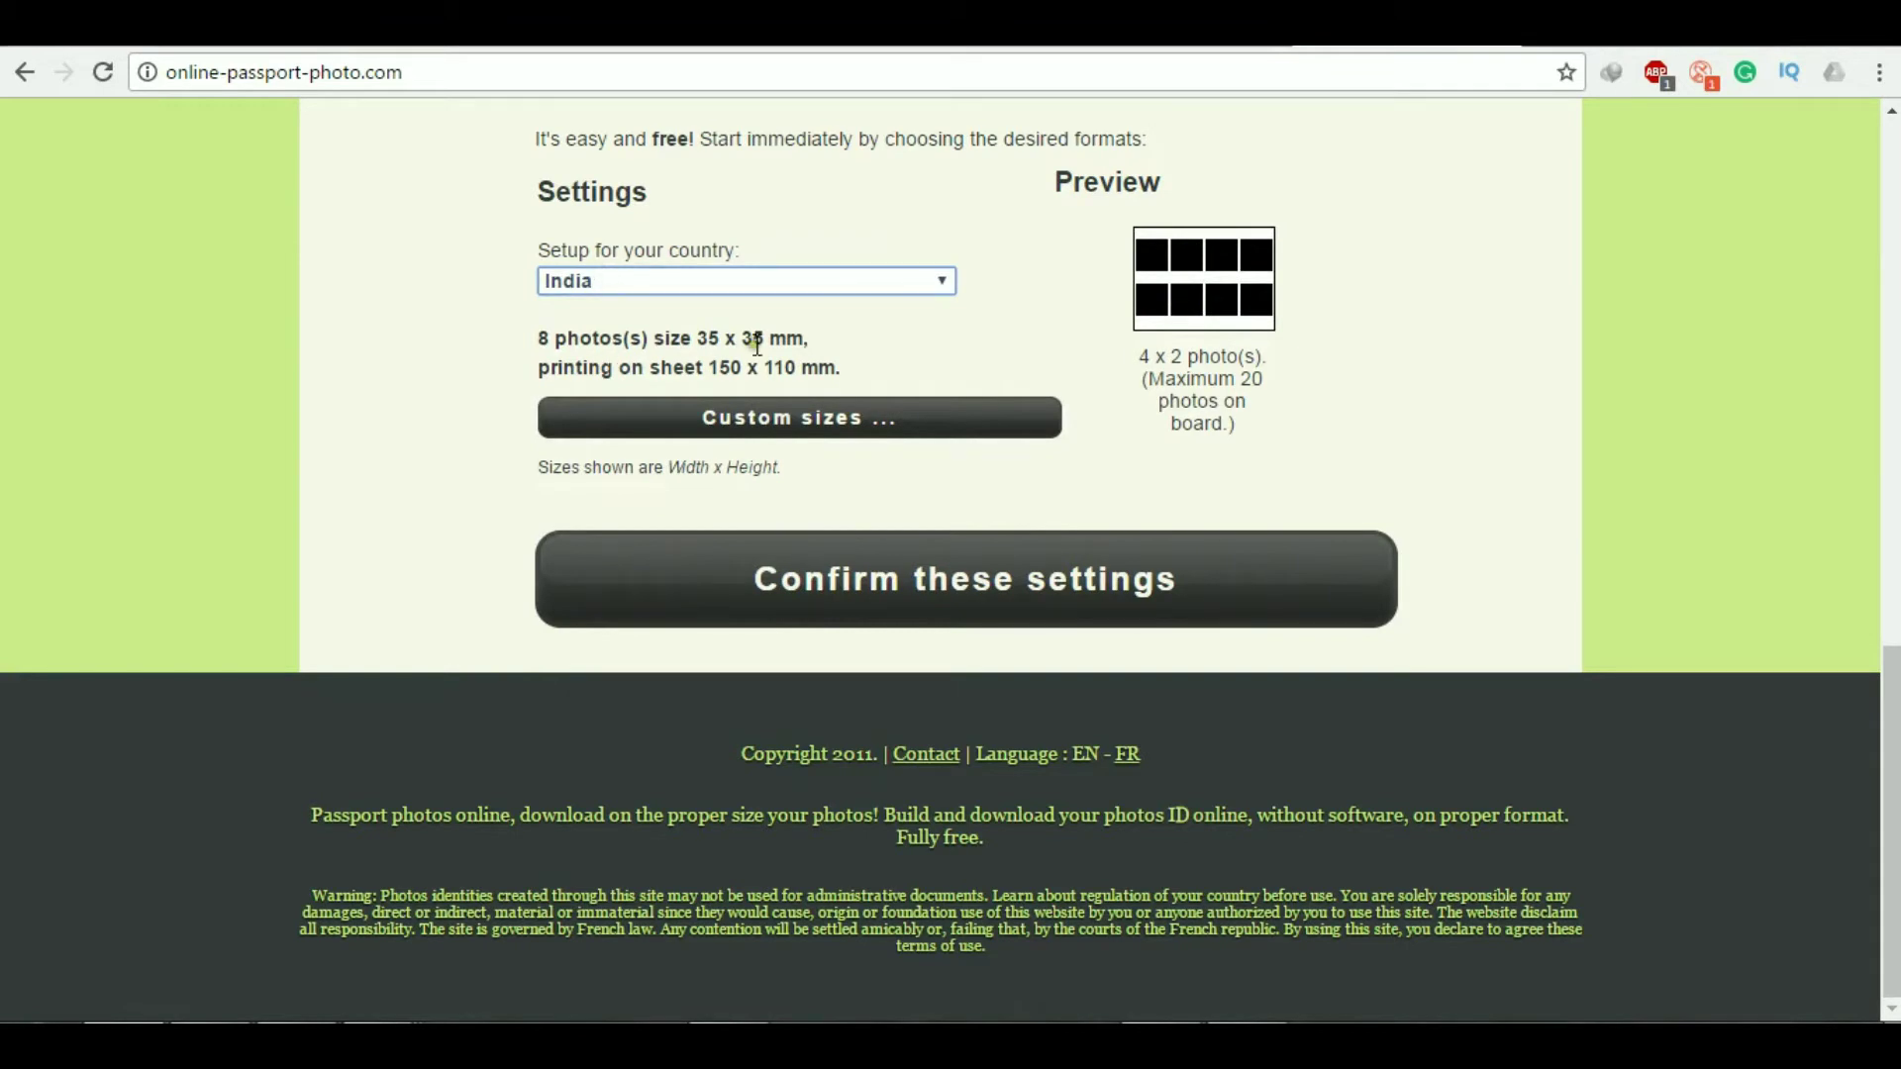
click(800, 428)
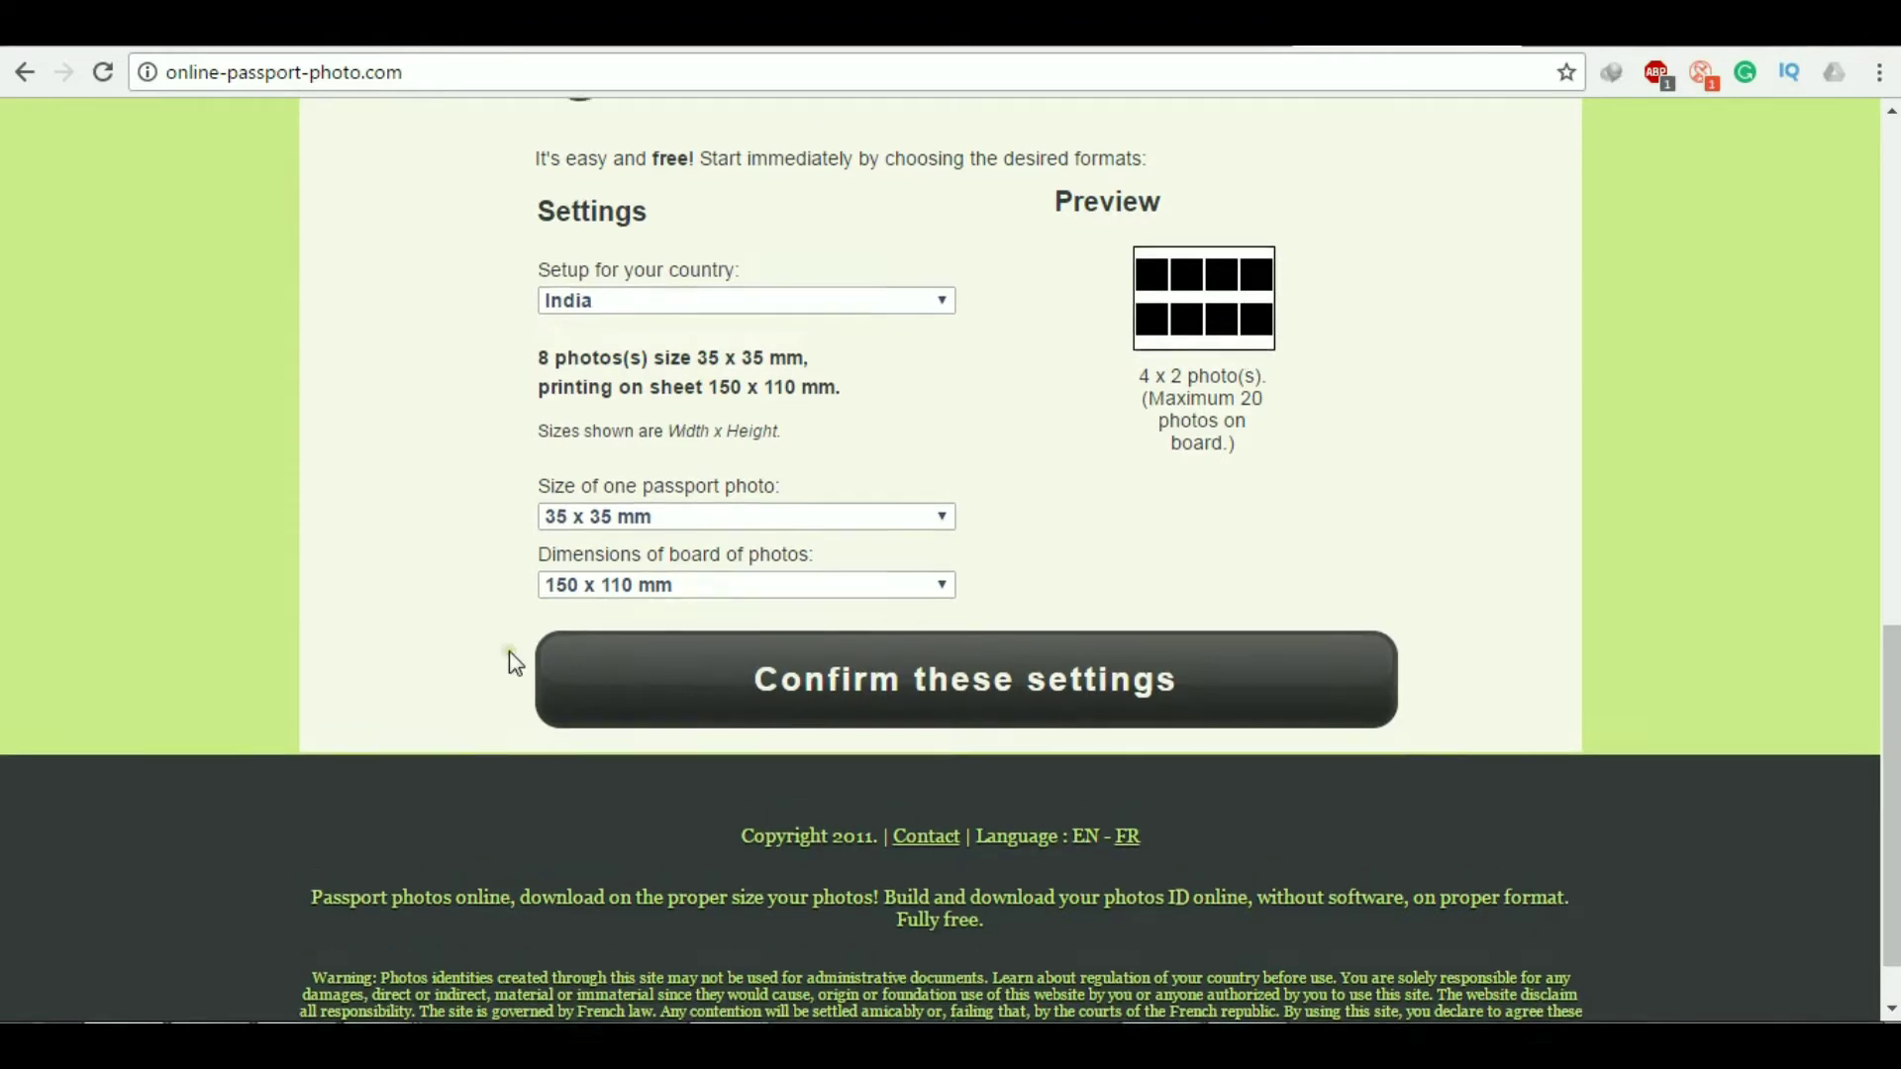
Set the single passport photo size to 35 x 35 mm after briefly trying 35 x 45 mm
scroll(514, 673, up, 3)
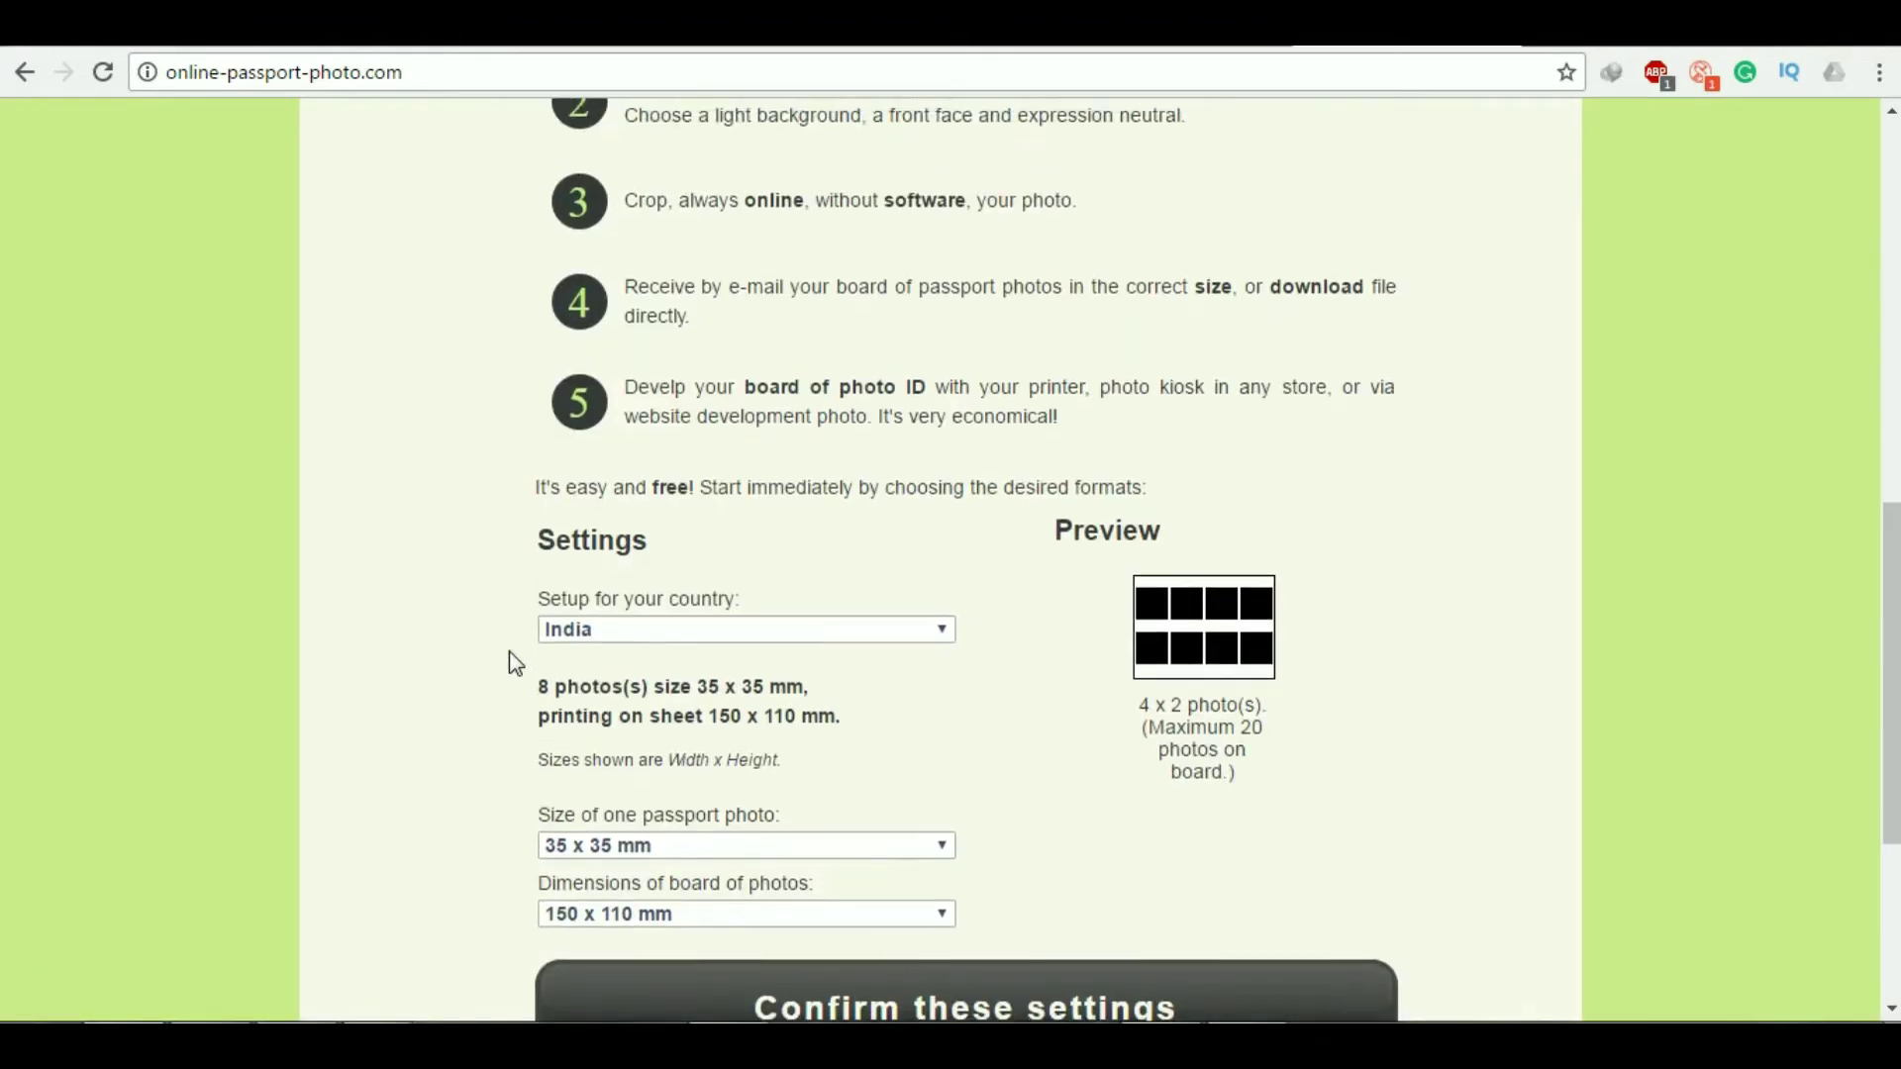
scroll(513, 661, down, 3)
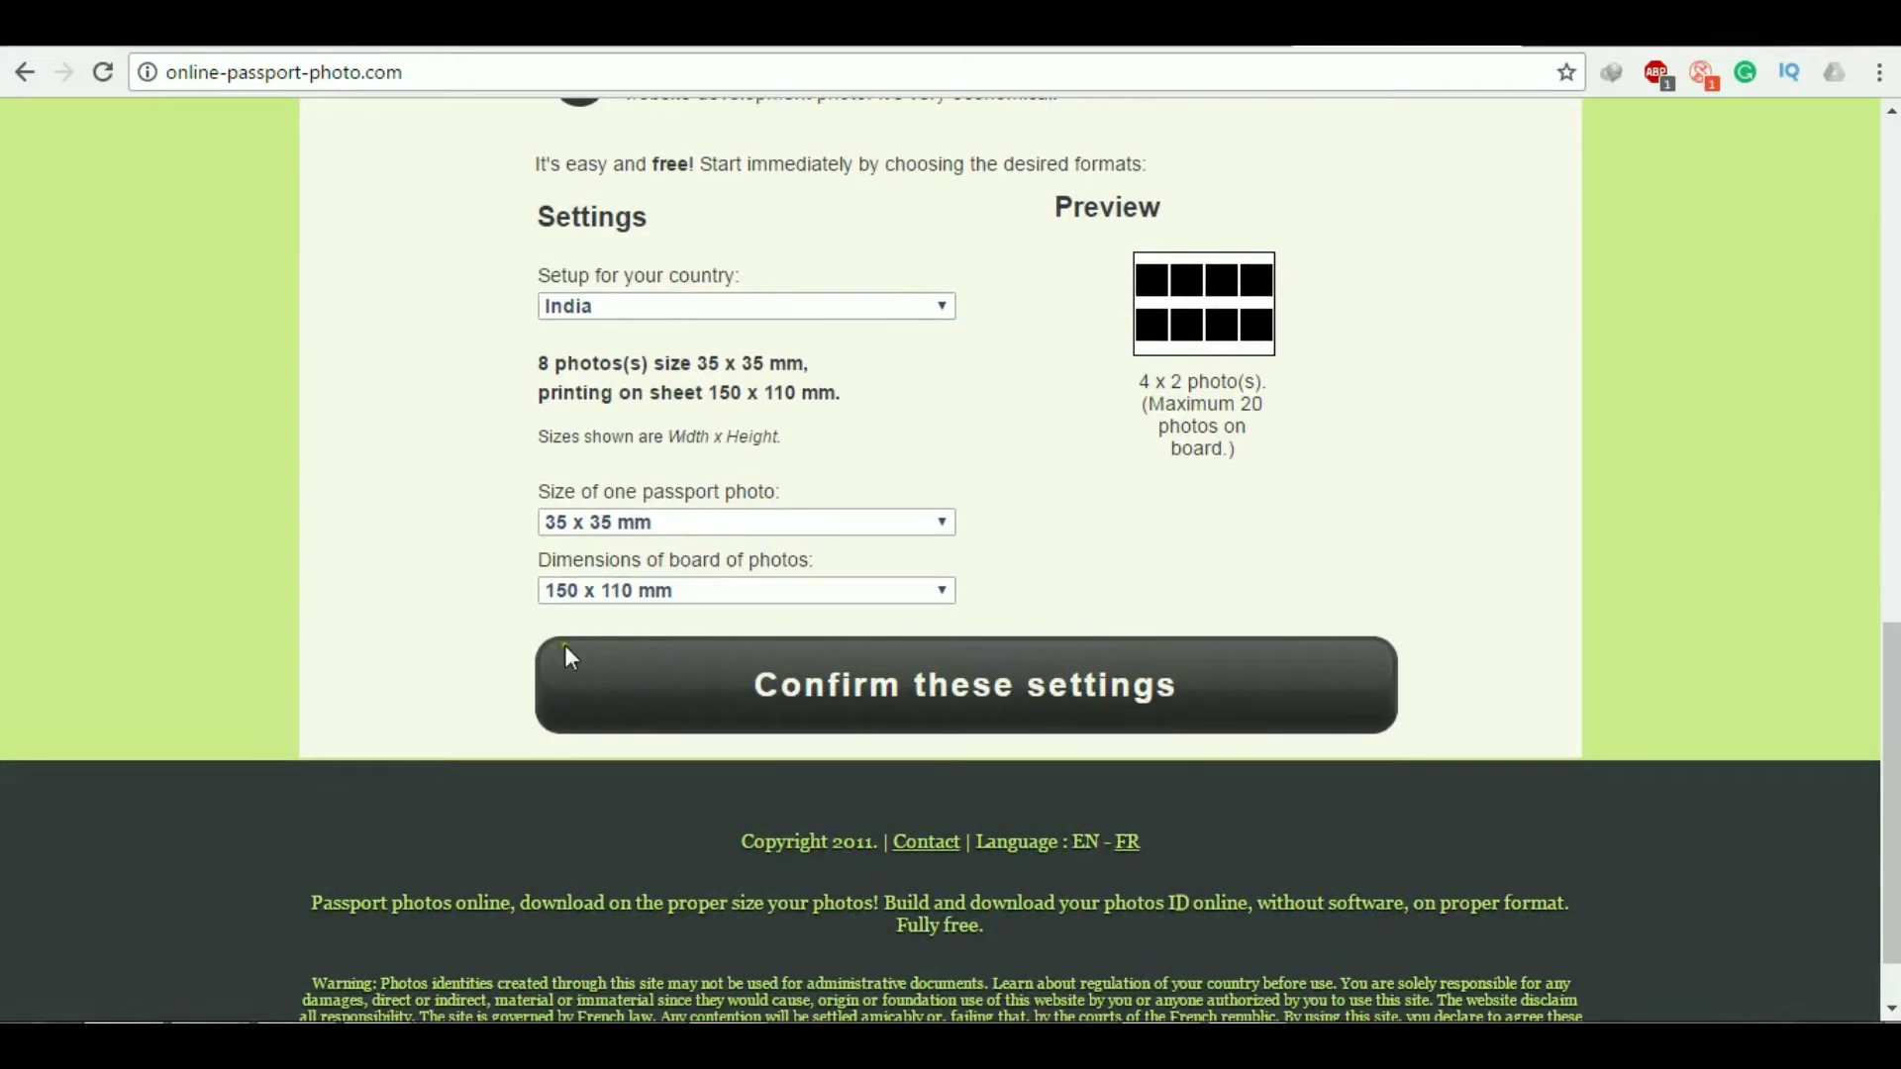
click(716, 524)
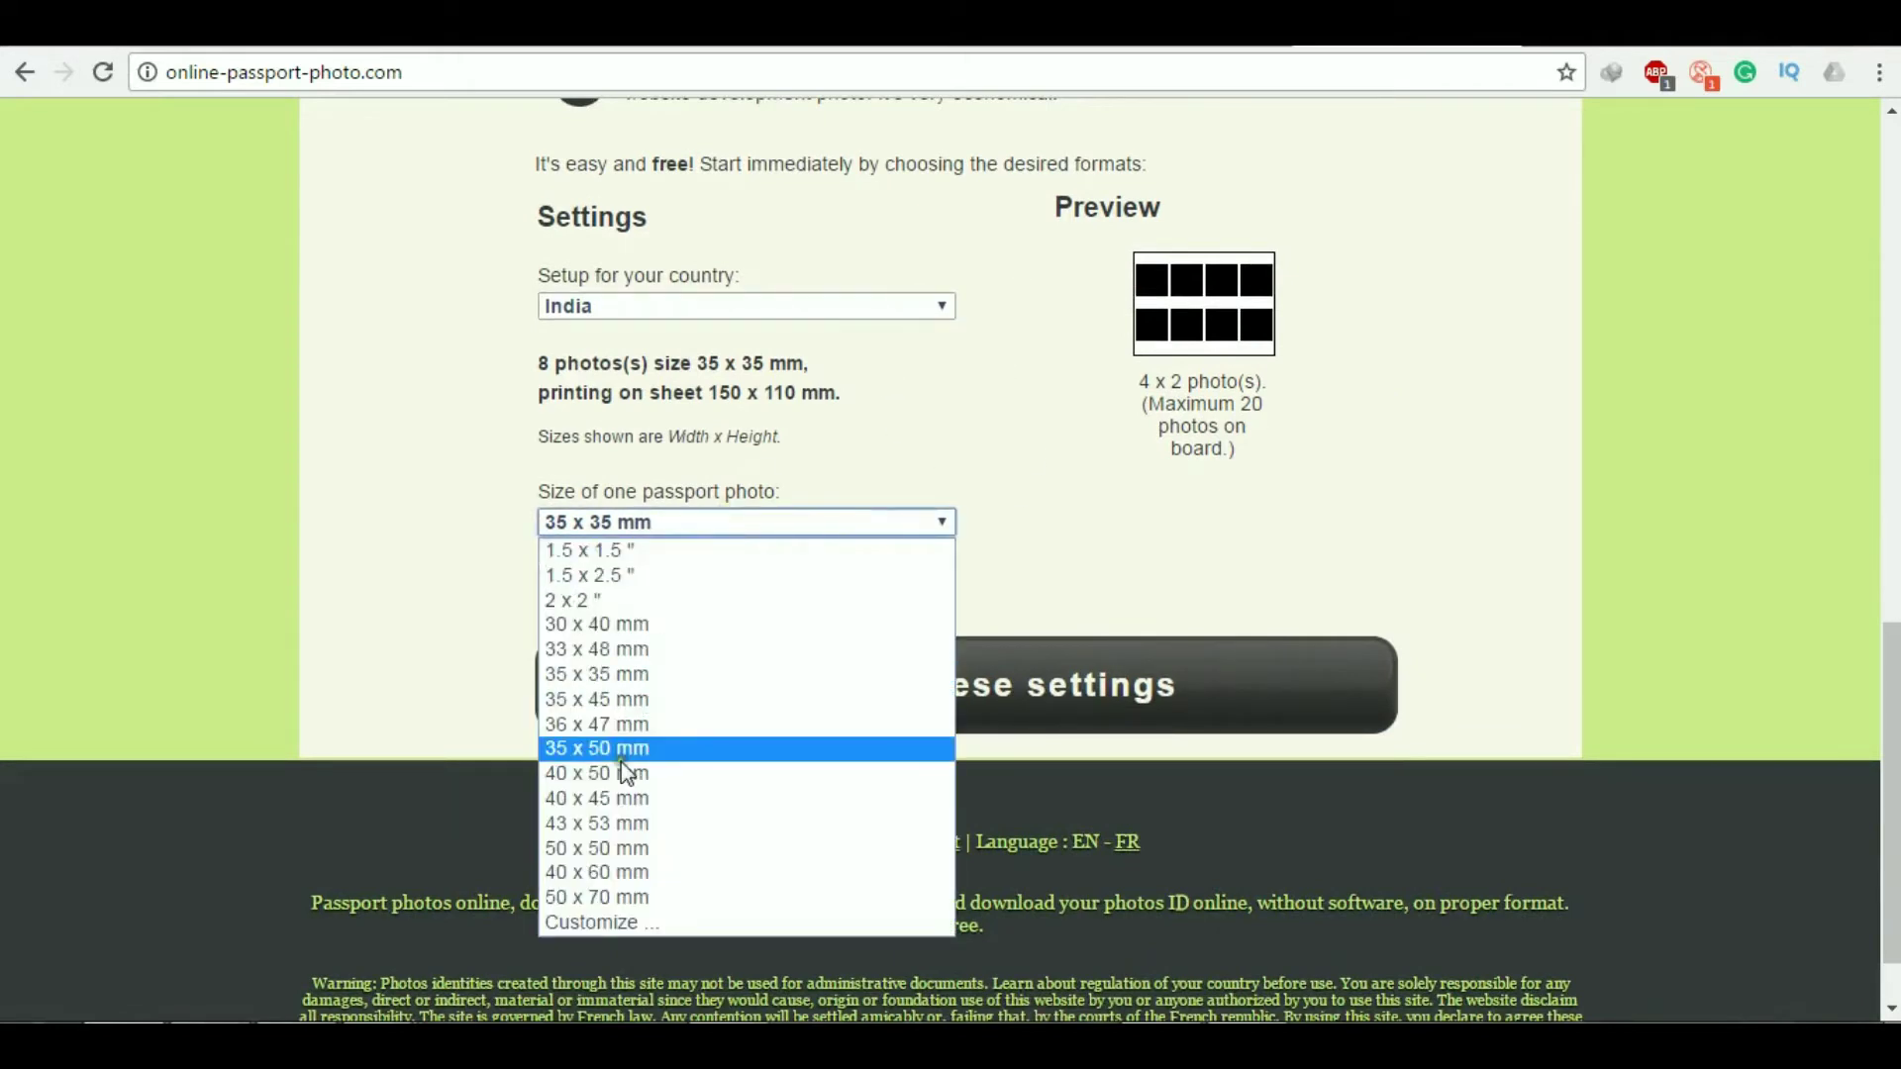
click(600, 701)
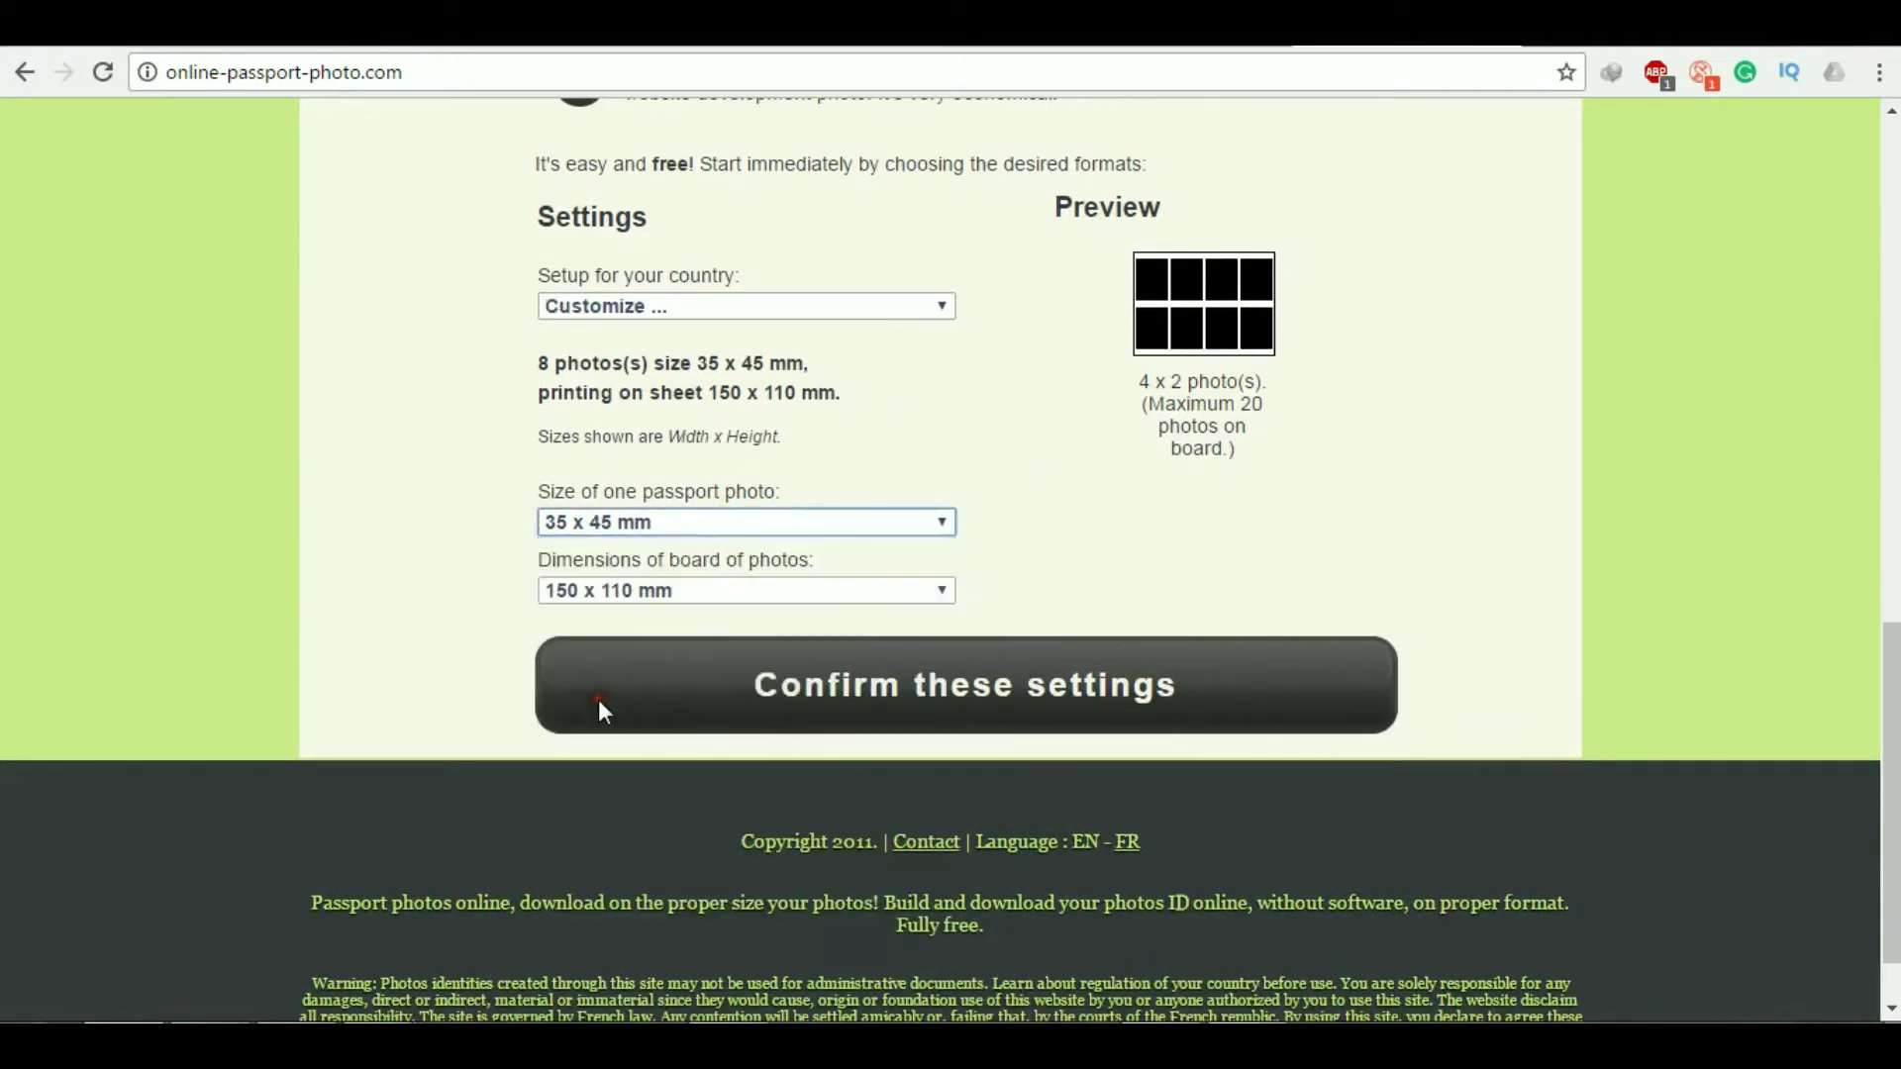
click(710, 527)
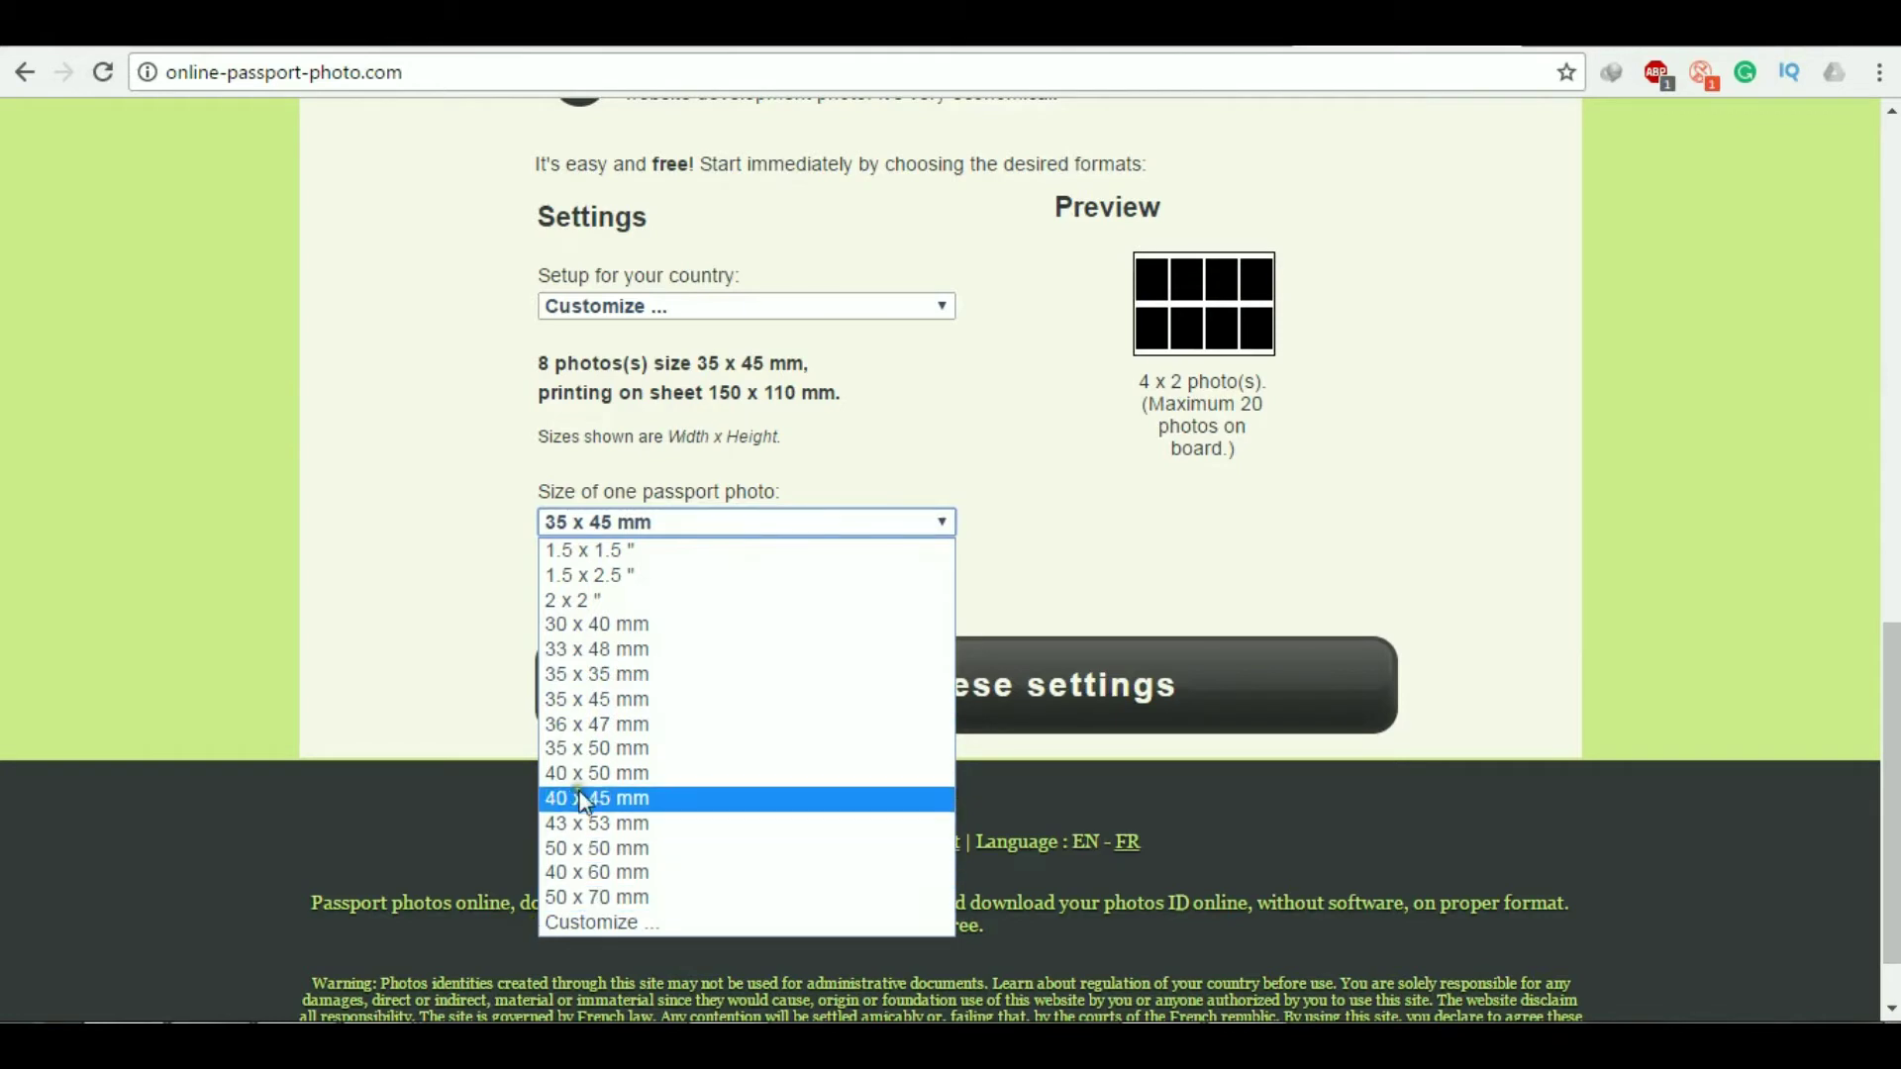
click(602, 521)
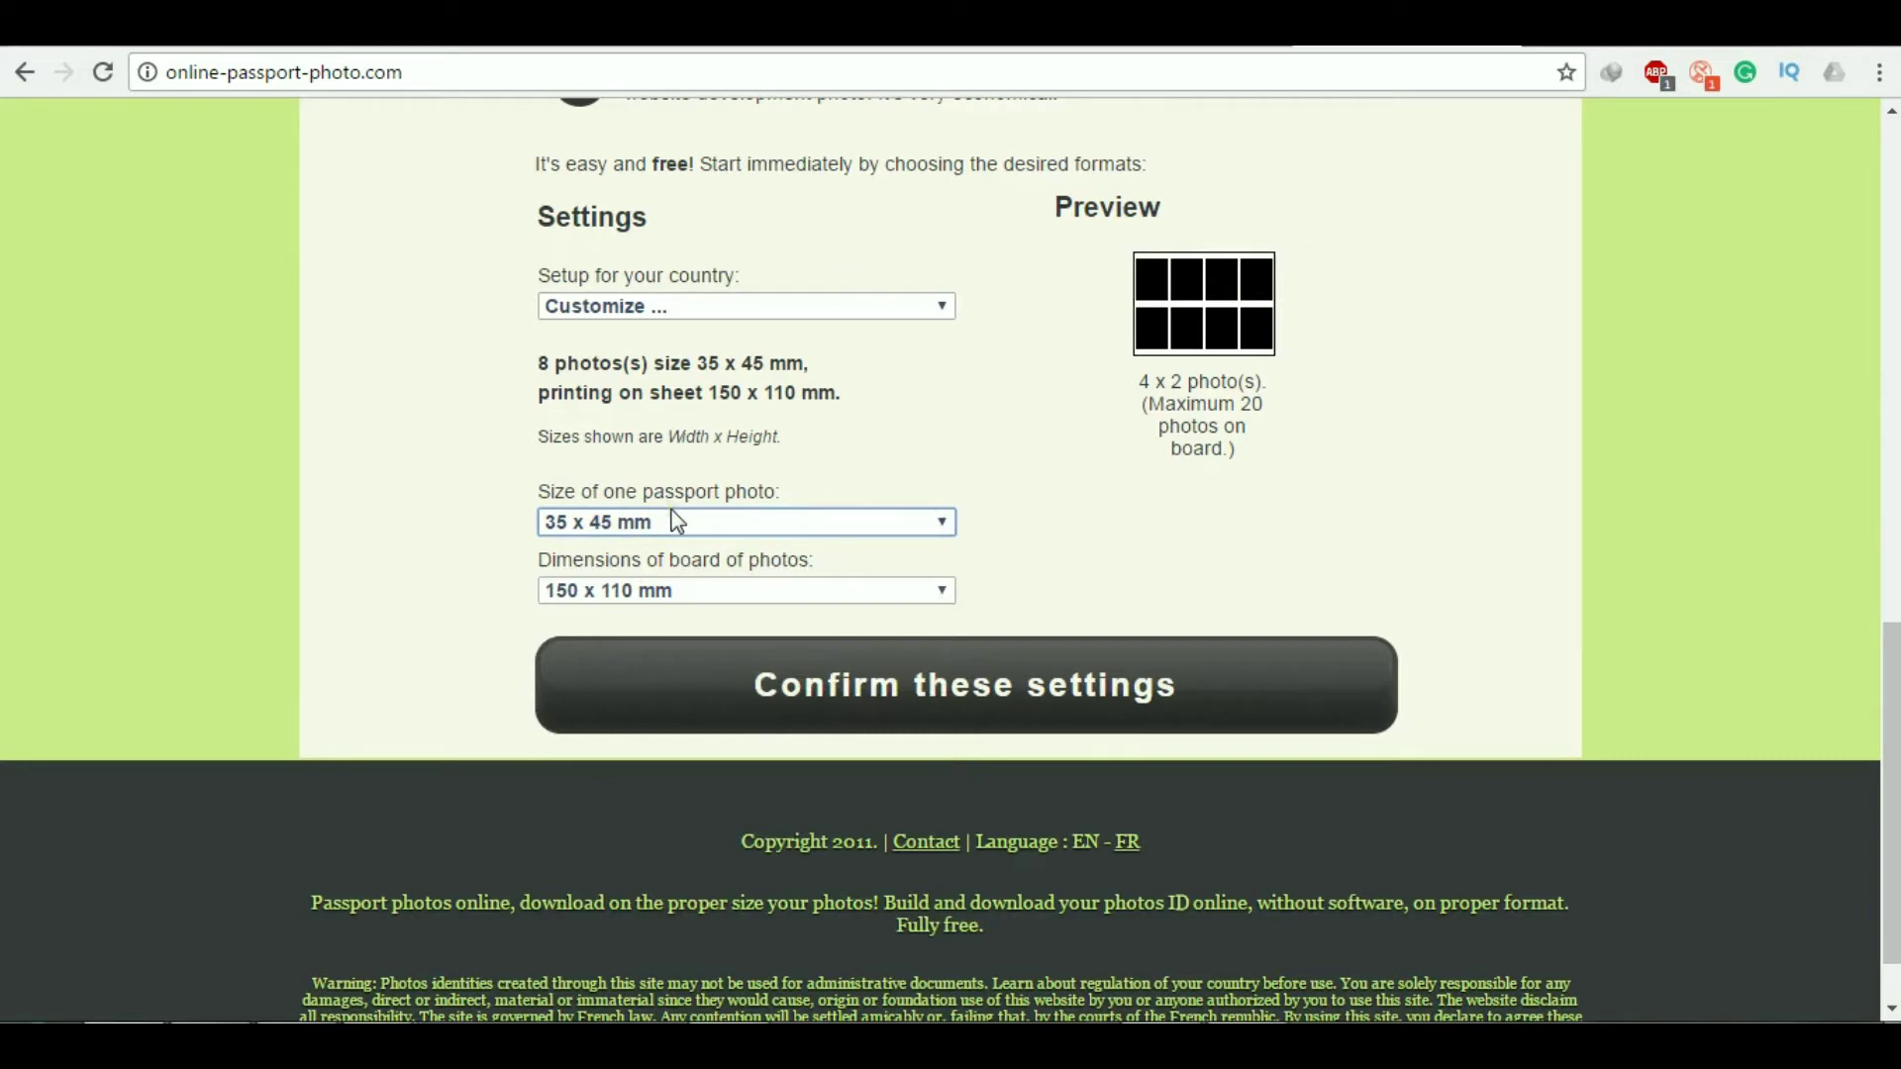
click(682, 521)
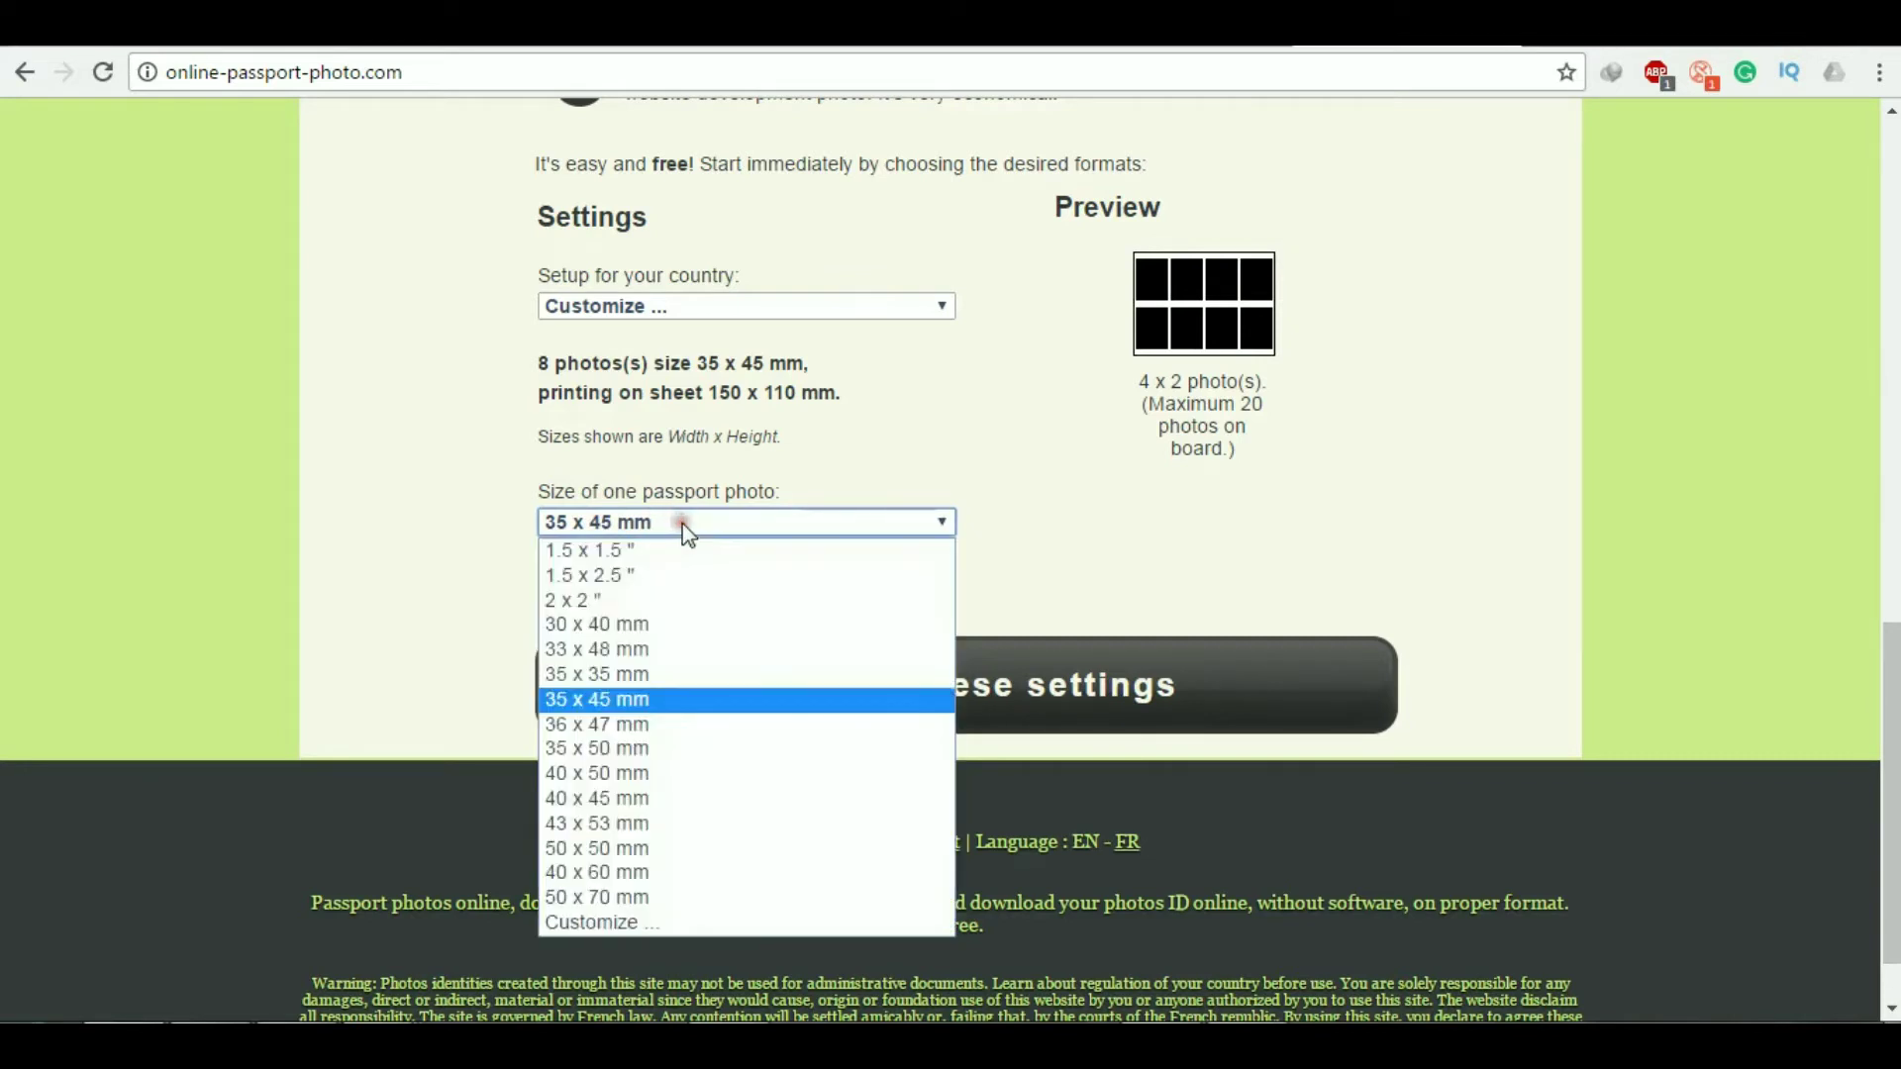
click(619, 675)
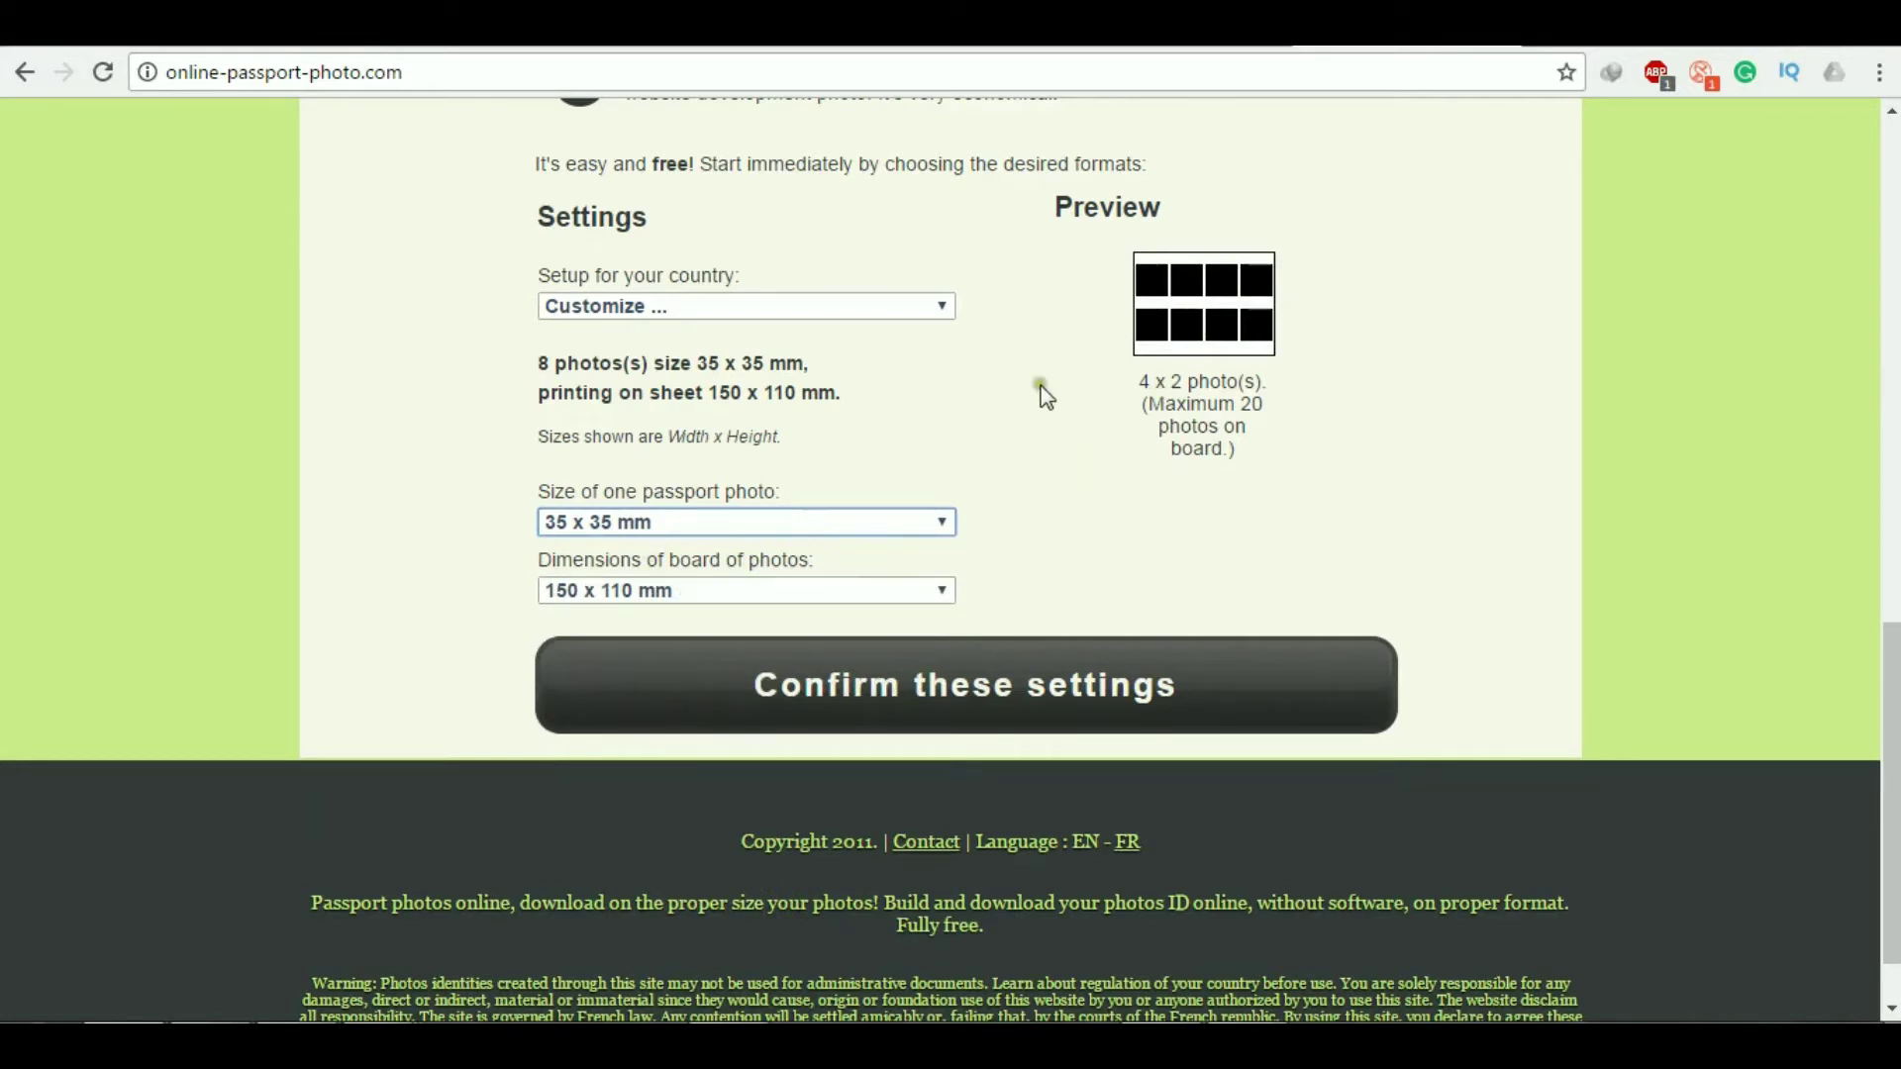
Try 100 x 150, 110 x 150 and 130 x 90 mm boards, then choose a 5 x 7 inch board
click(691, 592)
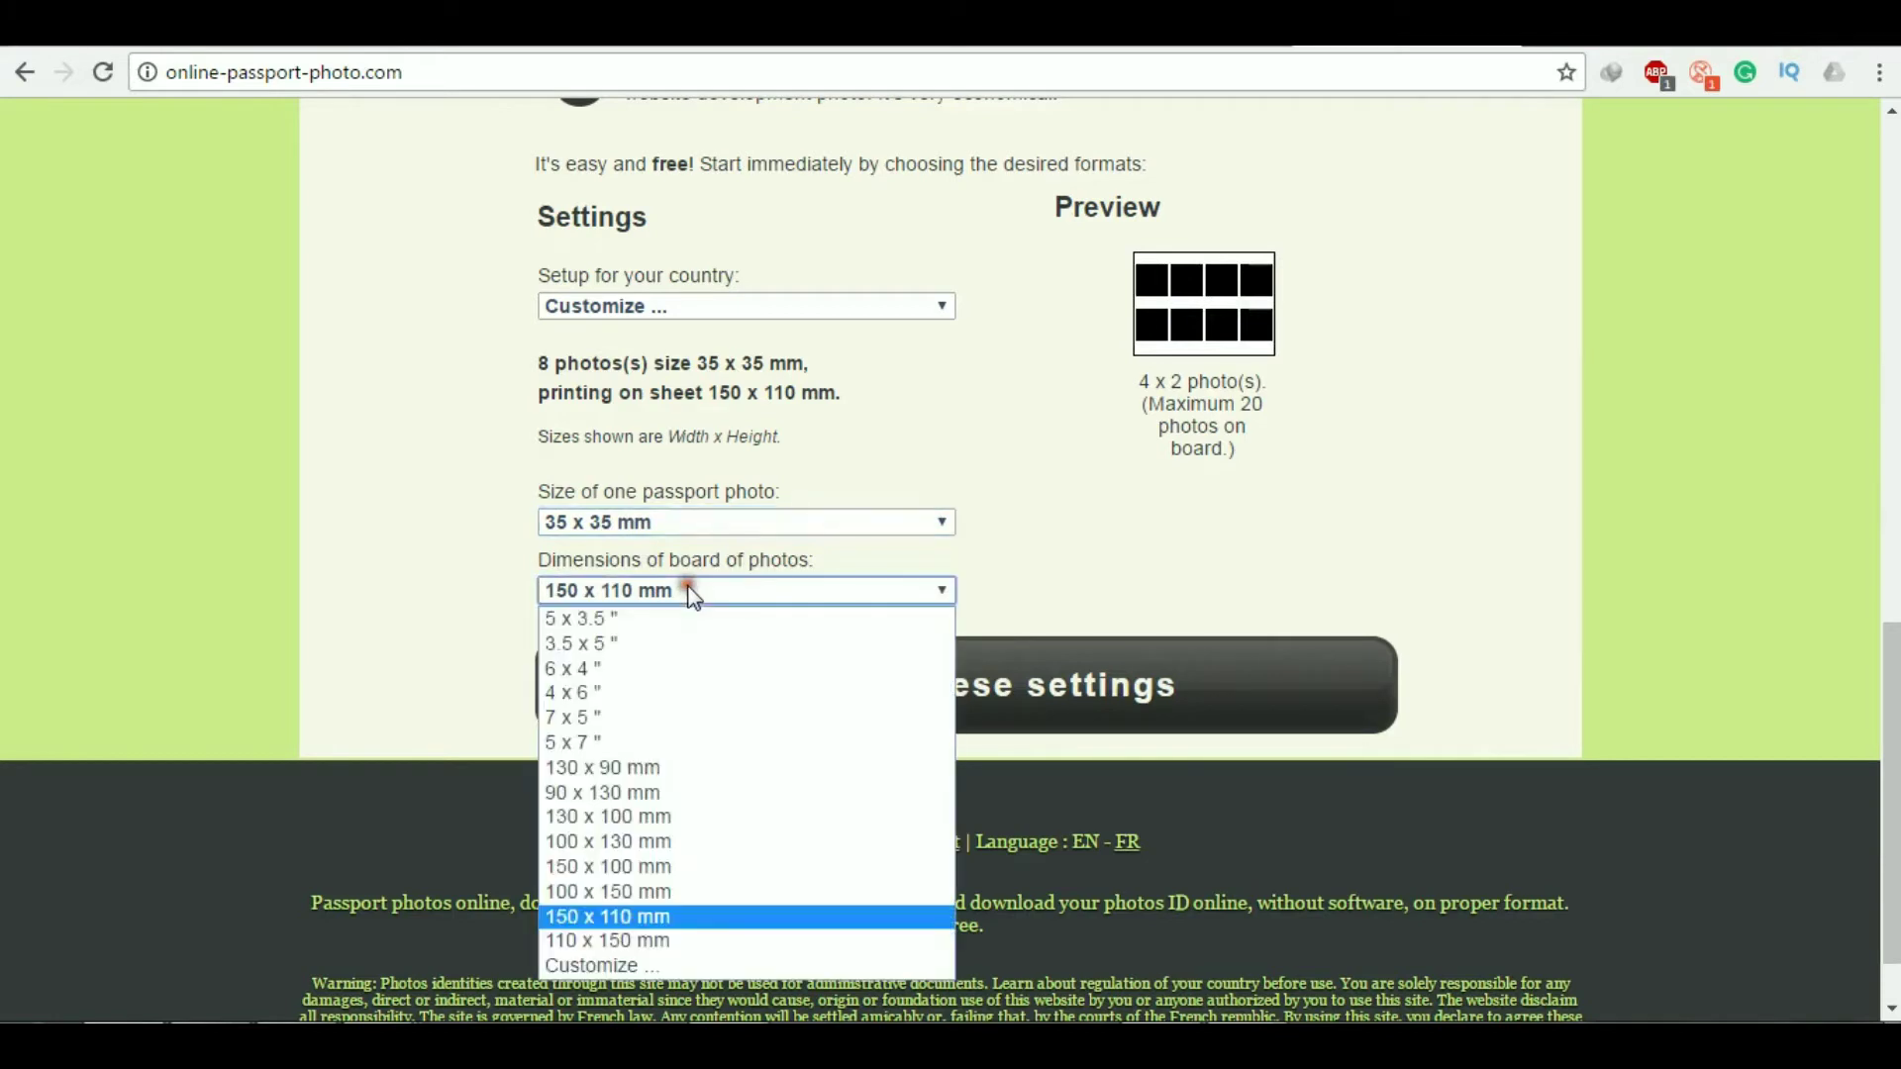
click(629, 893)
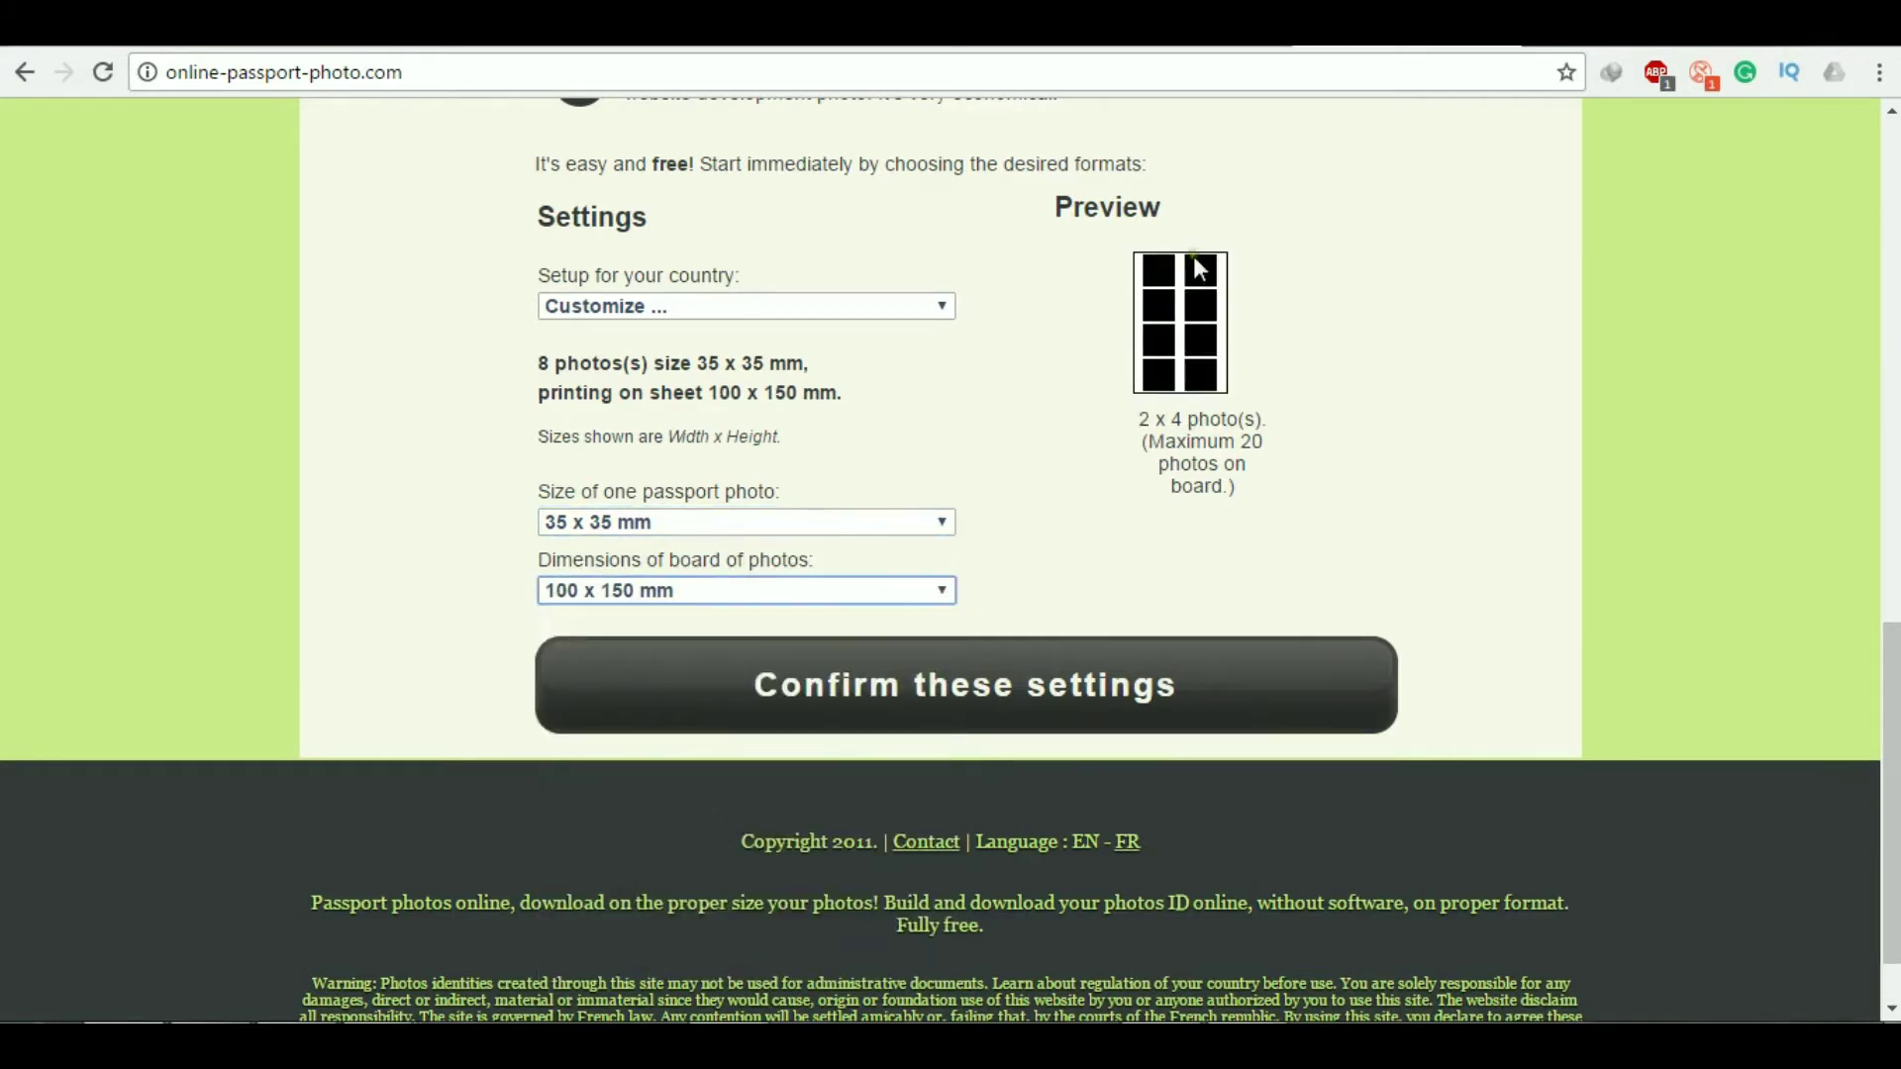
click(611, 592)
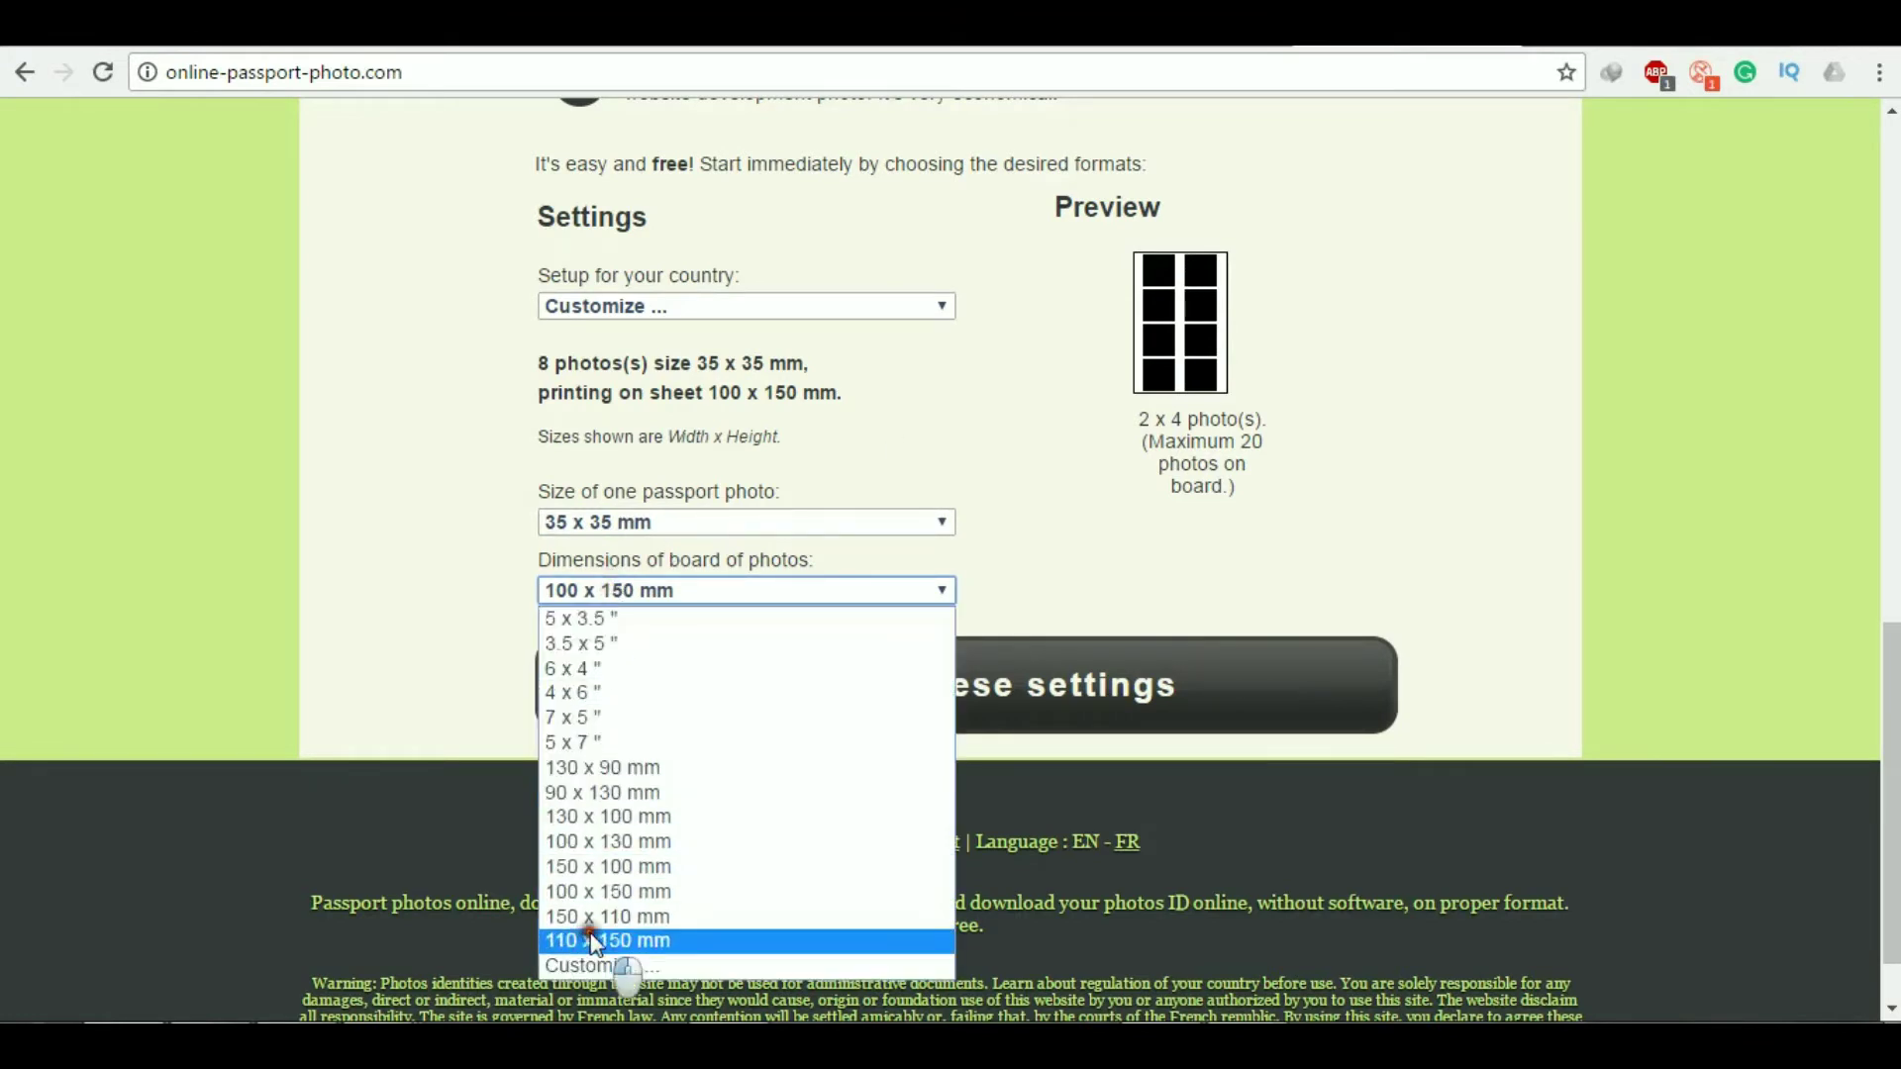
click(589, 940)
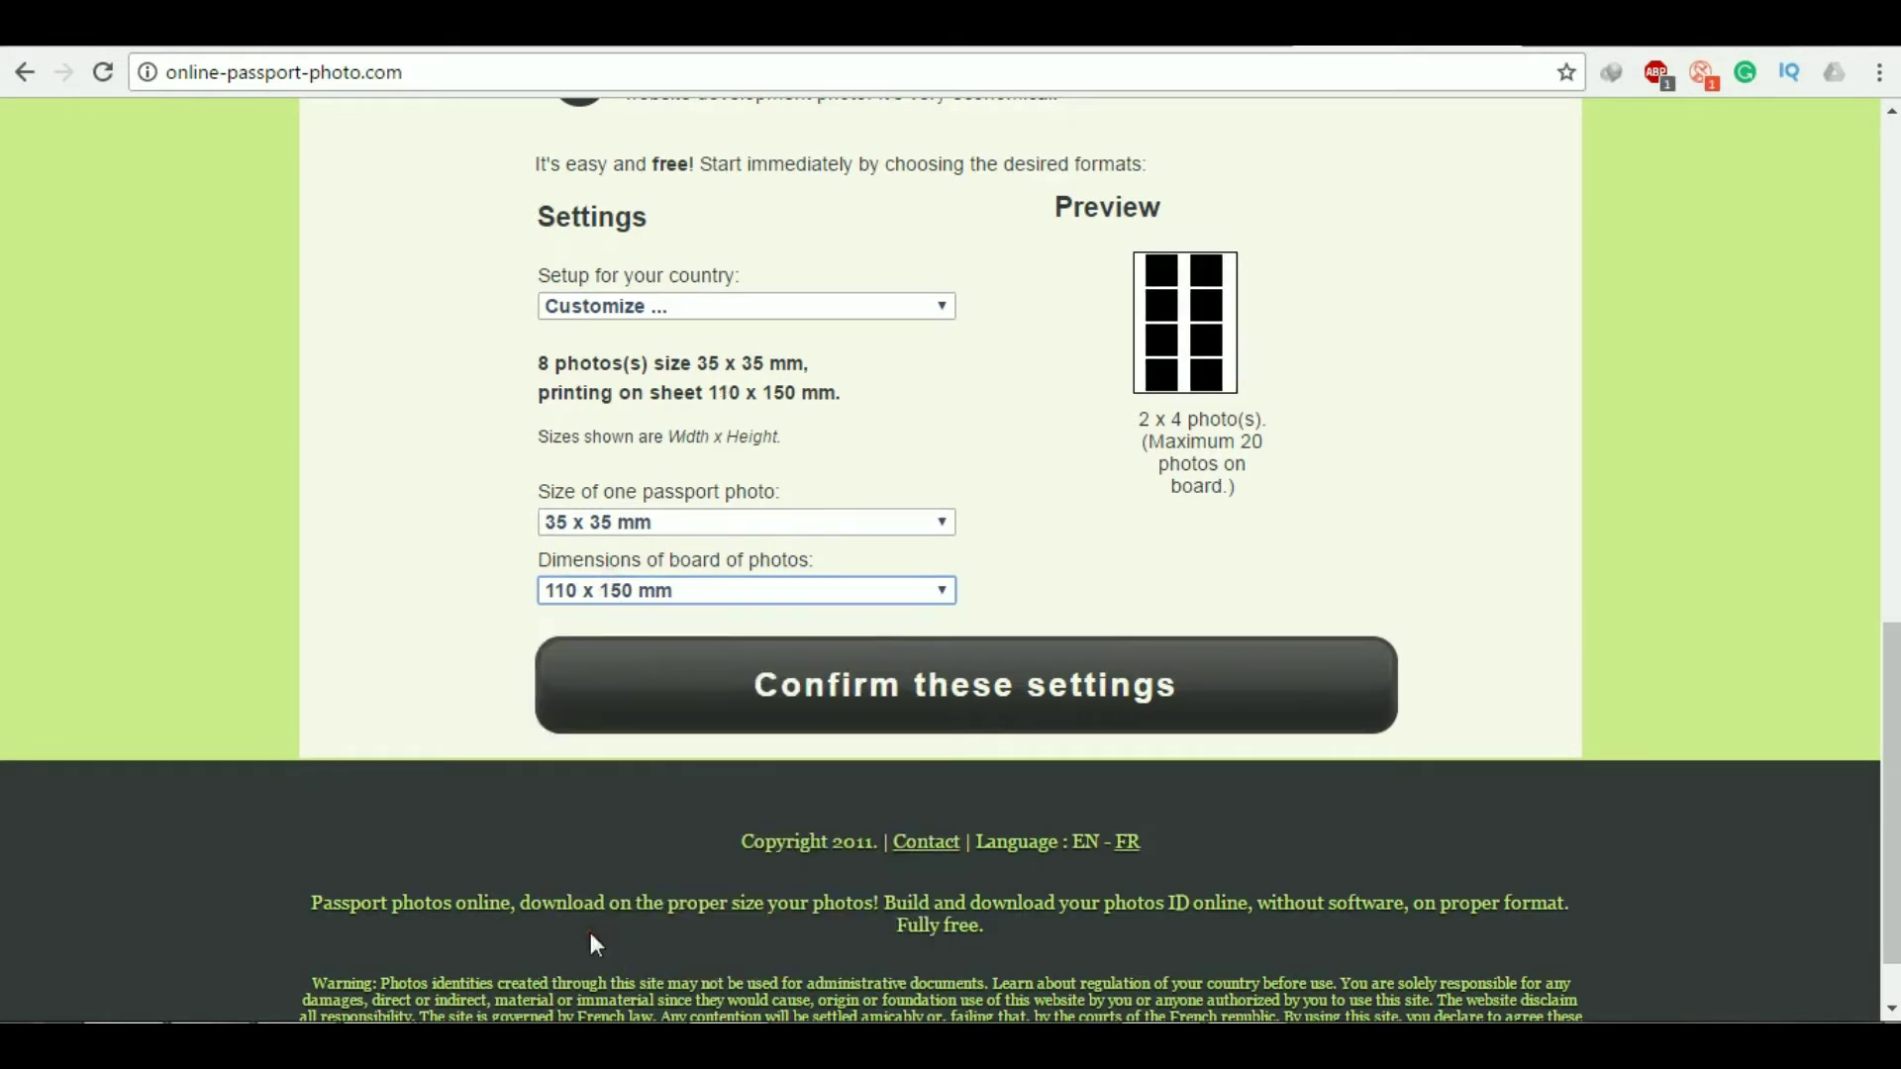
click(662, 598)
click(636, 770)
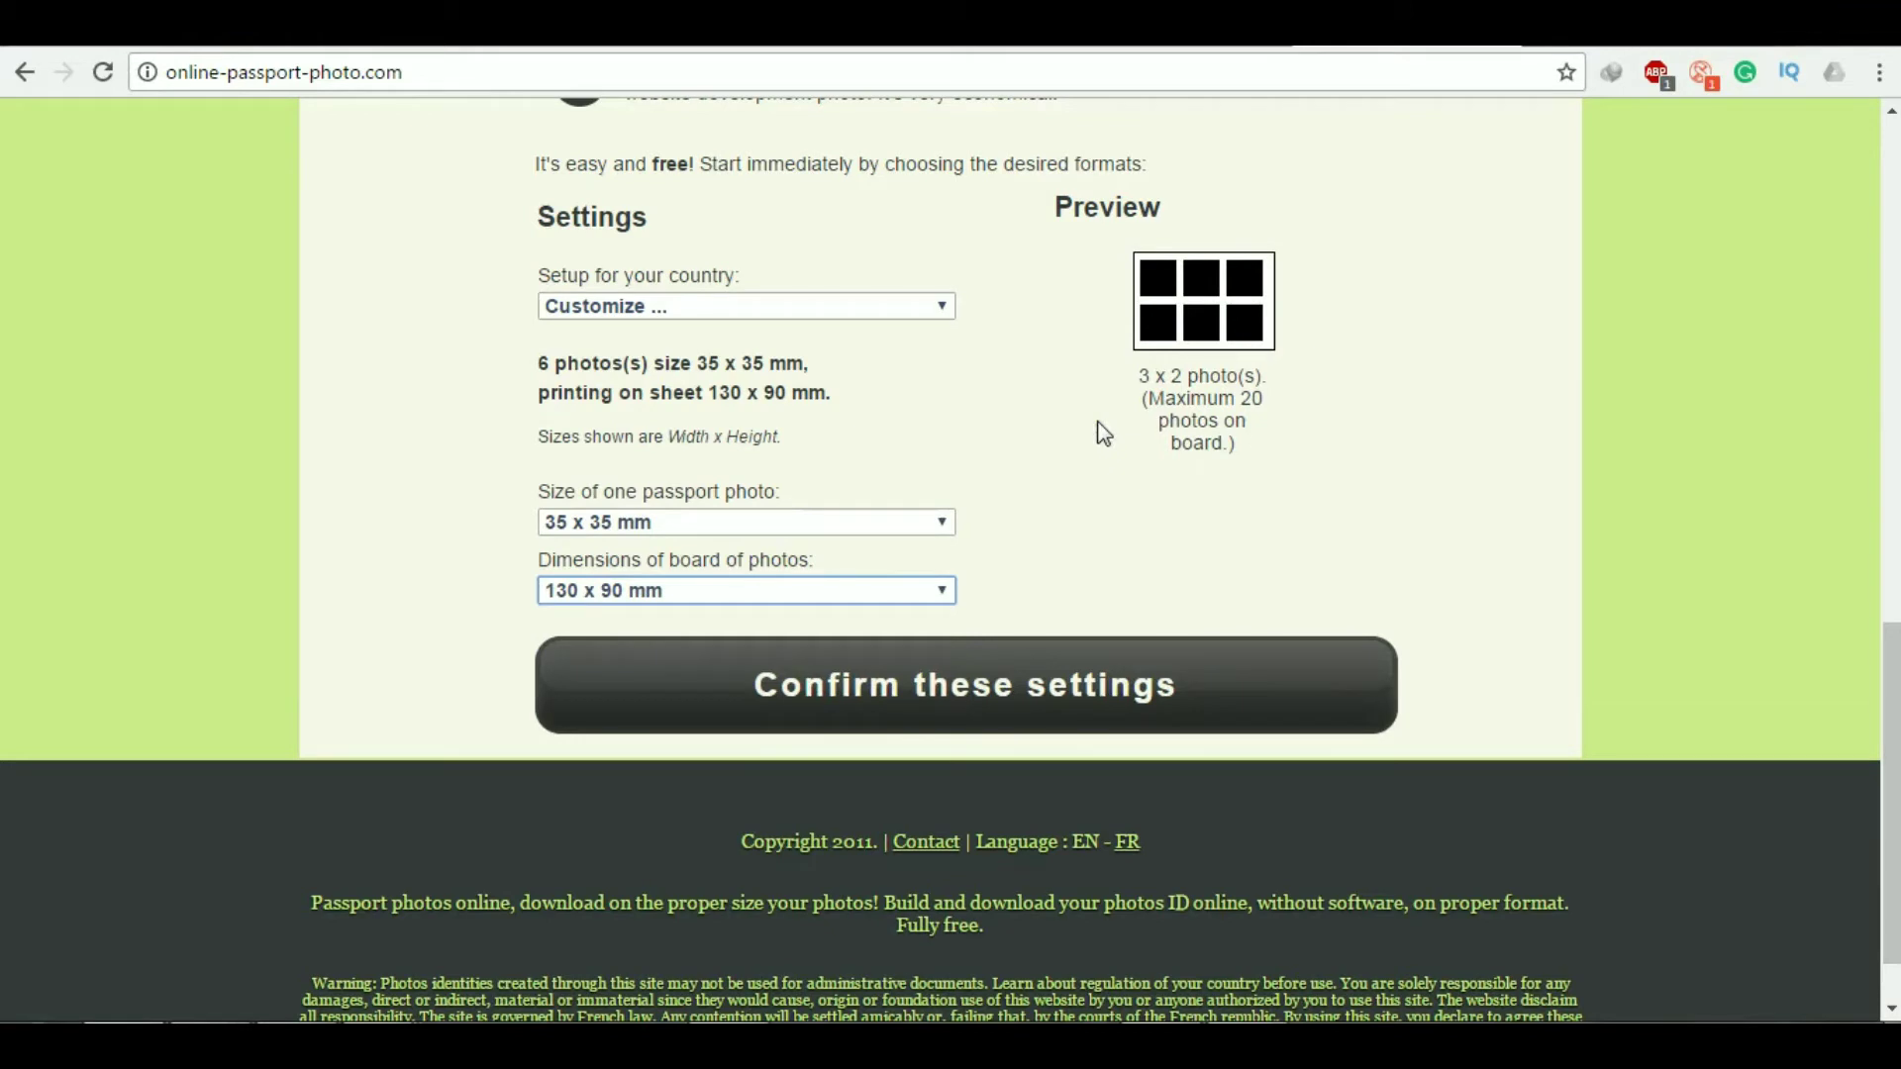
click(711, 592)
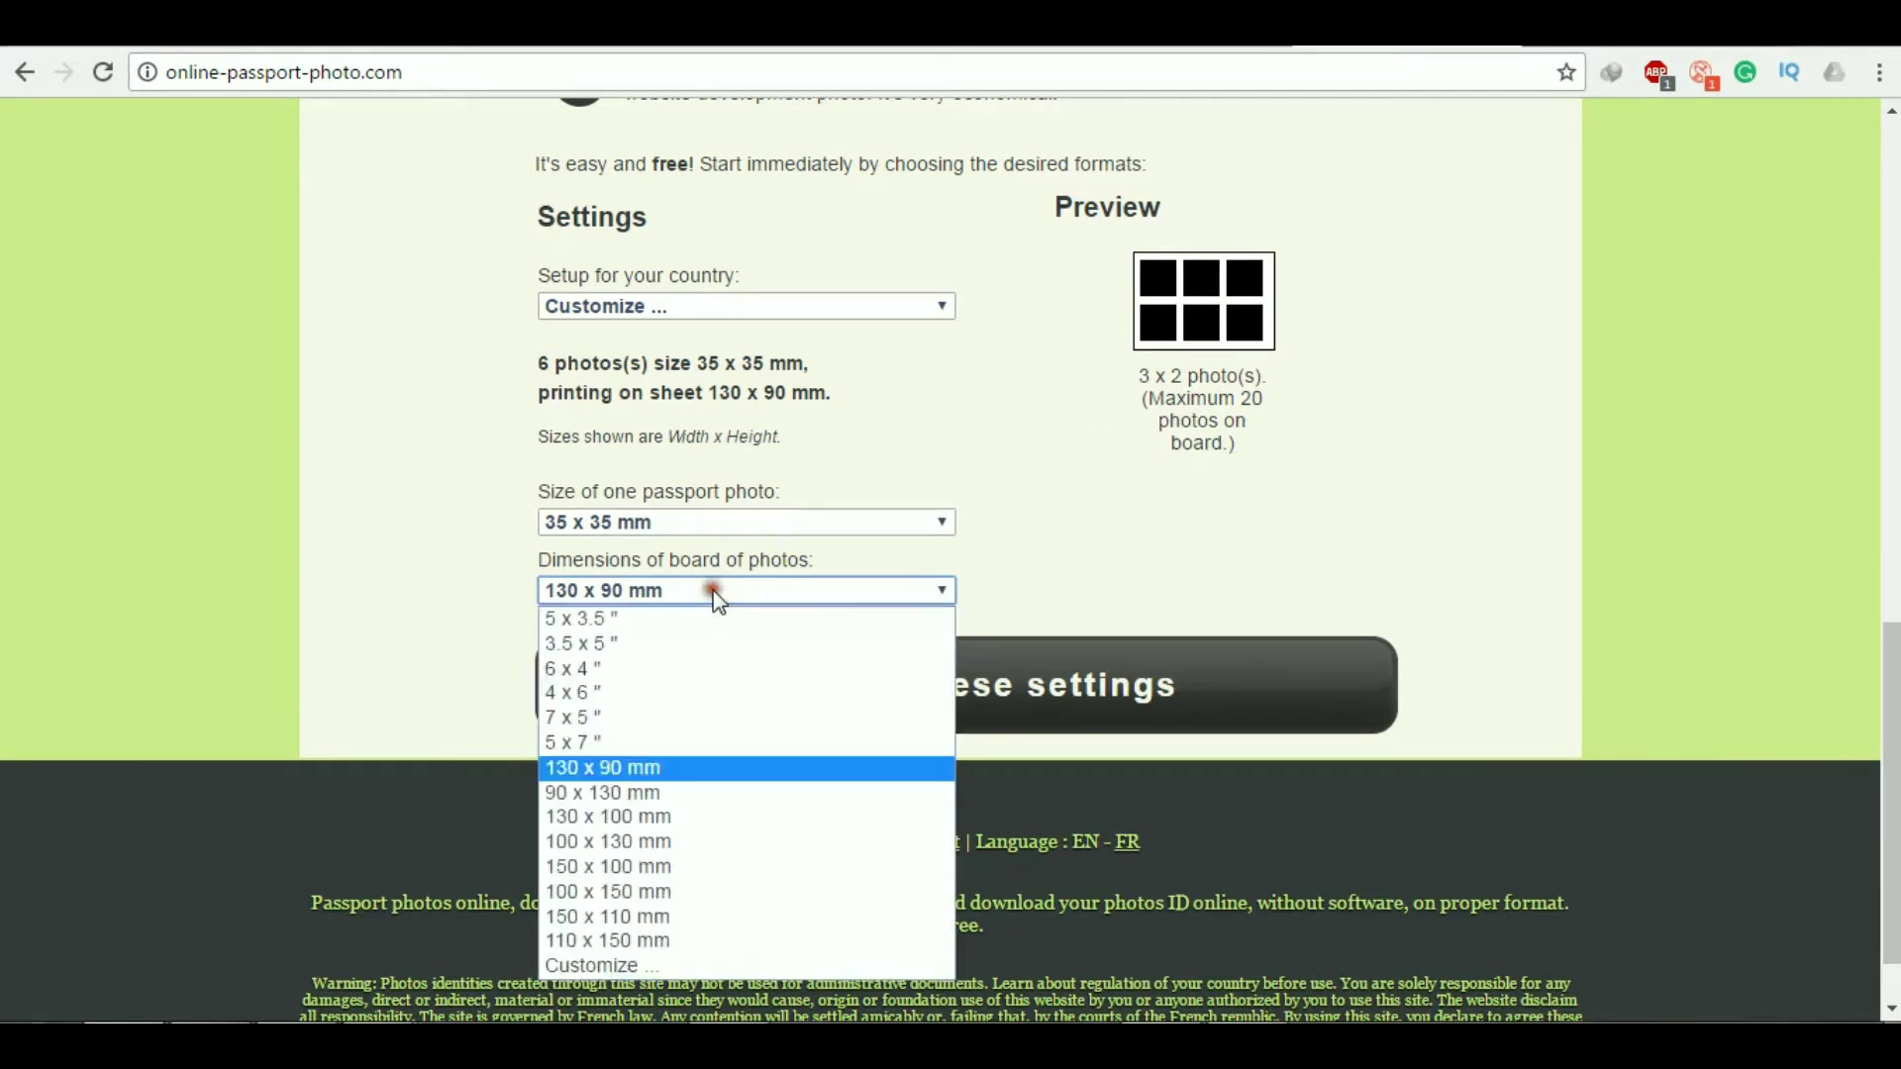
click(630, 743)
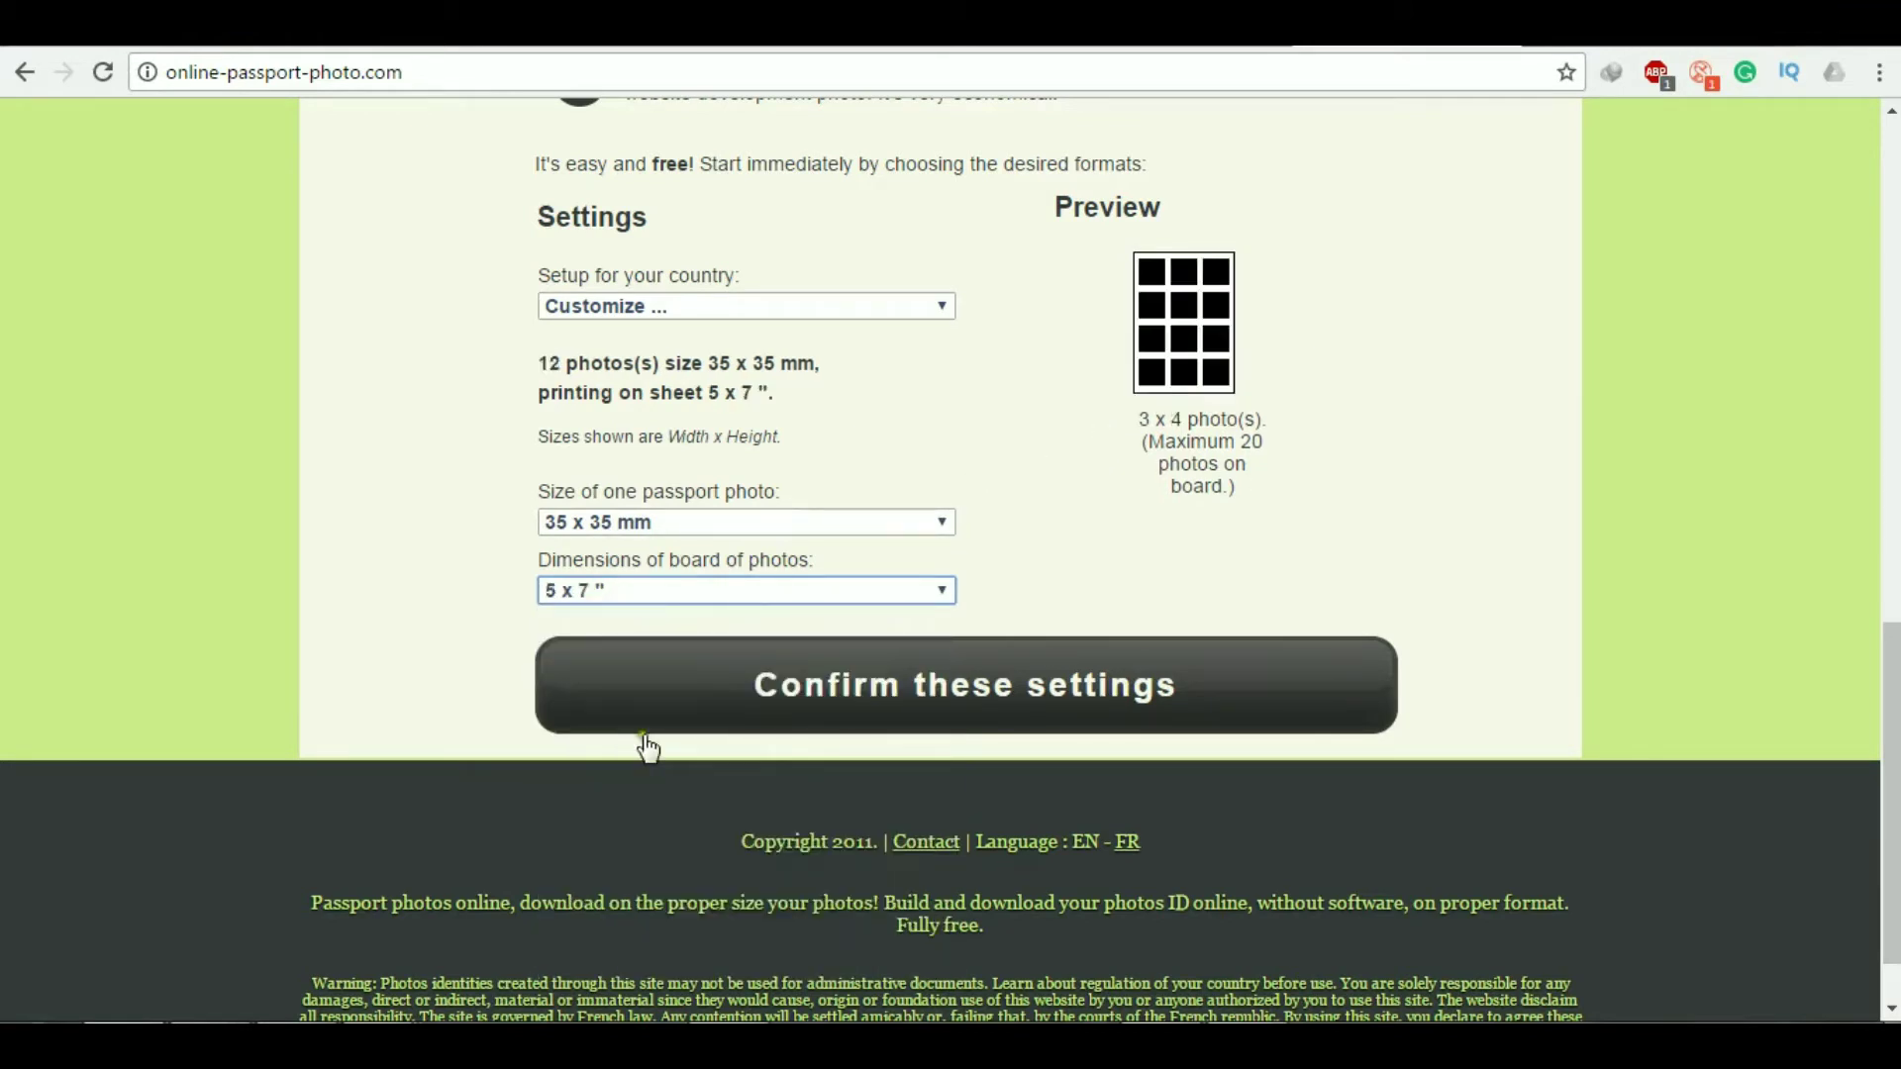
click(633, 590)
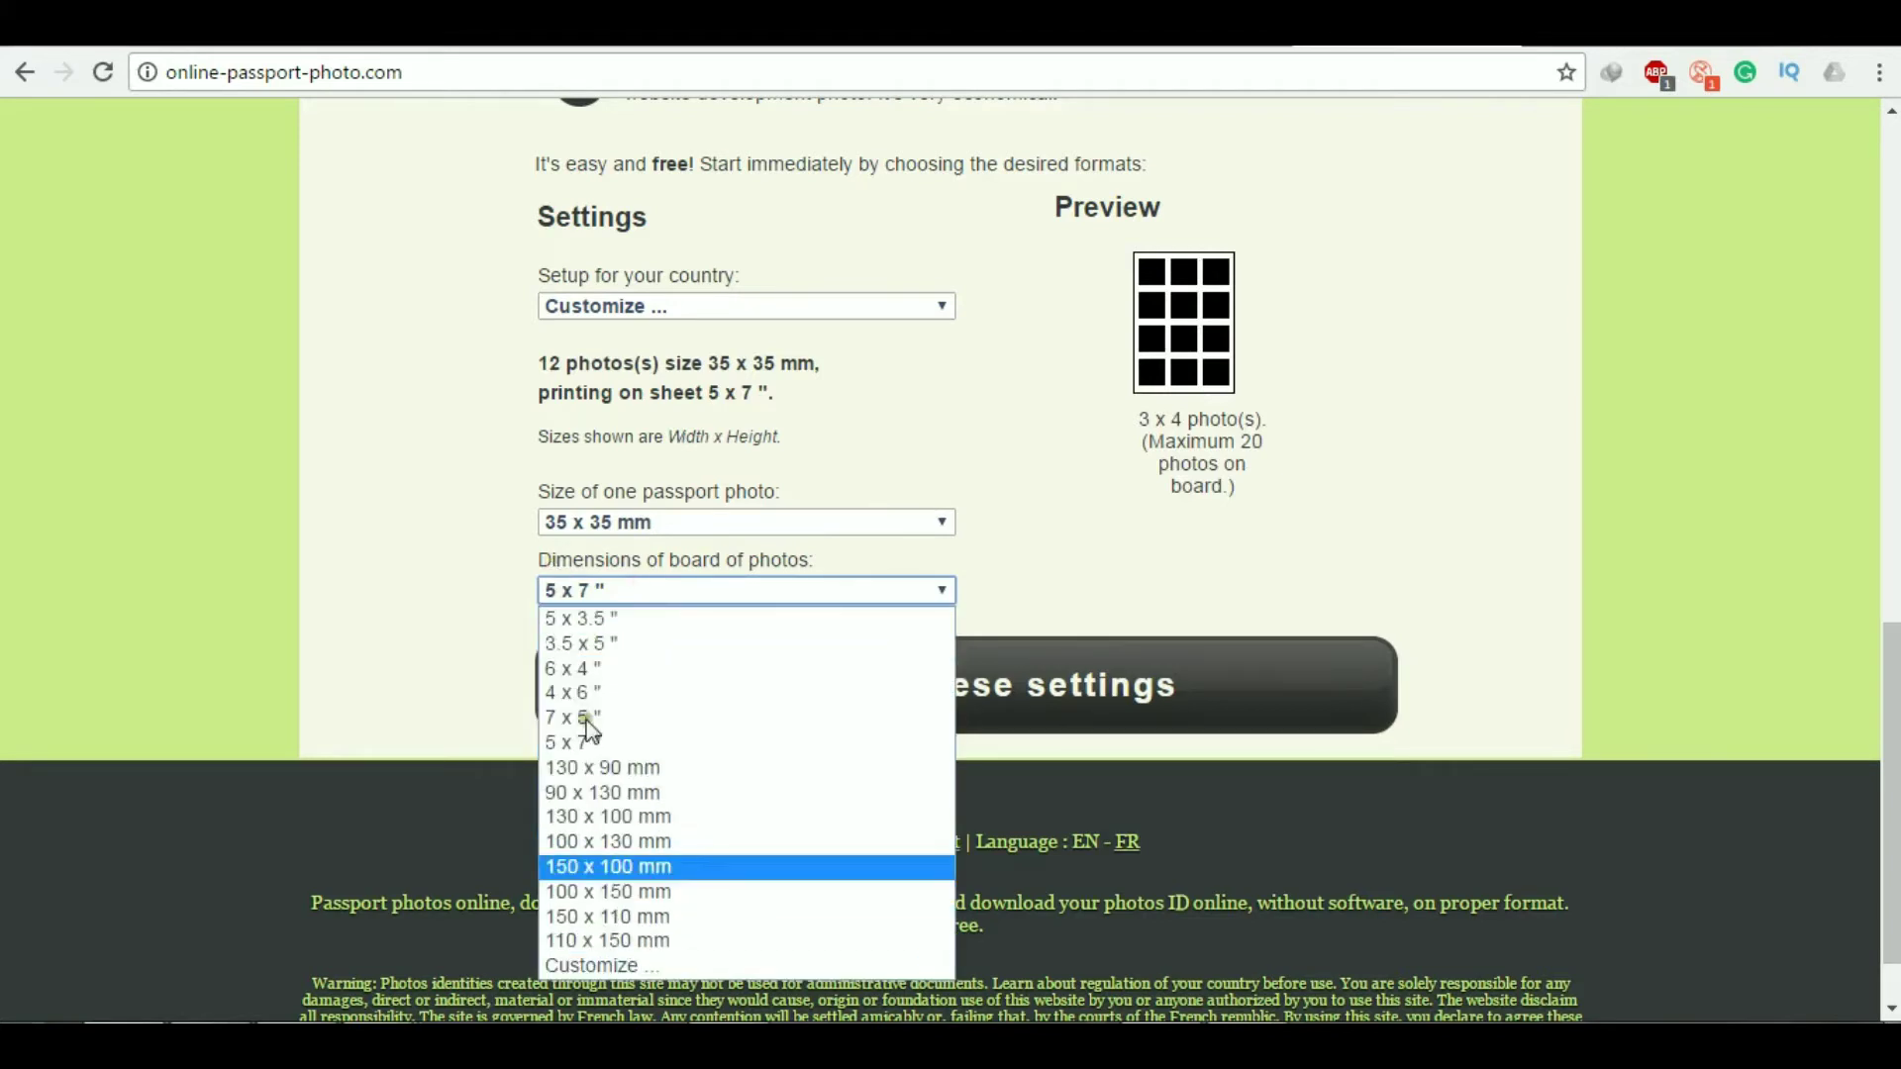
Reset the board to 5 x 7 inches and confirm the settings
click(588, 965)
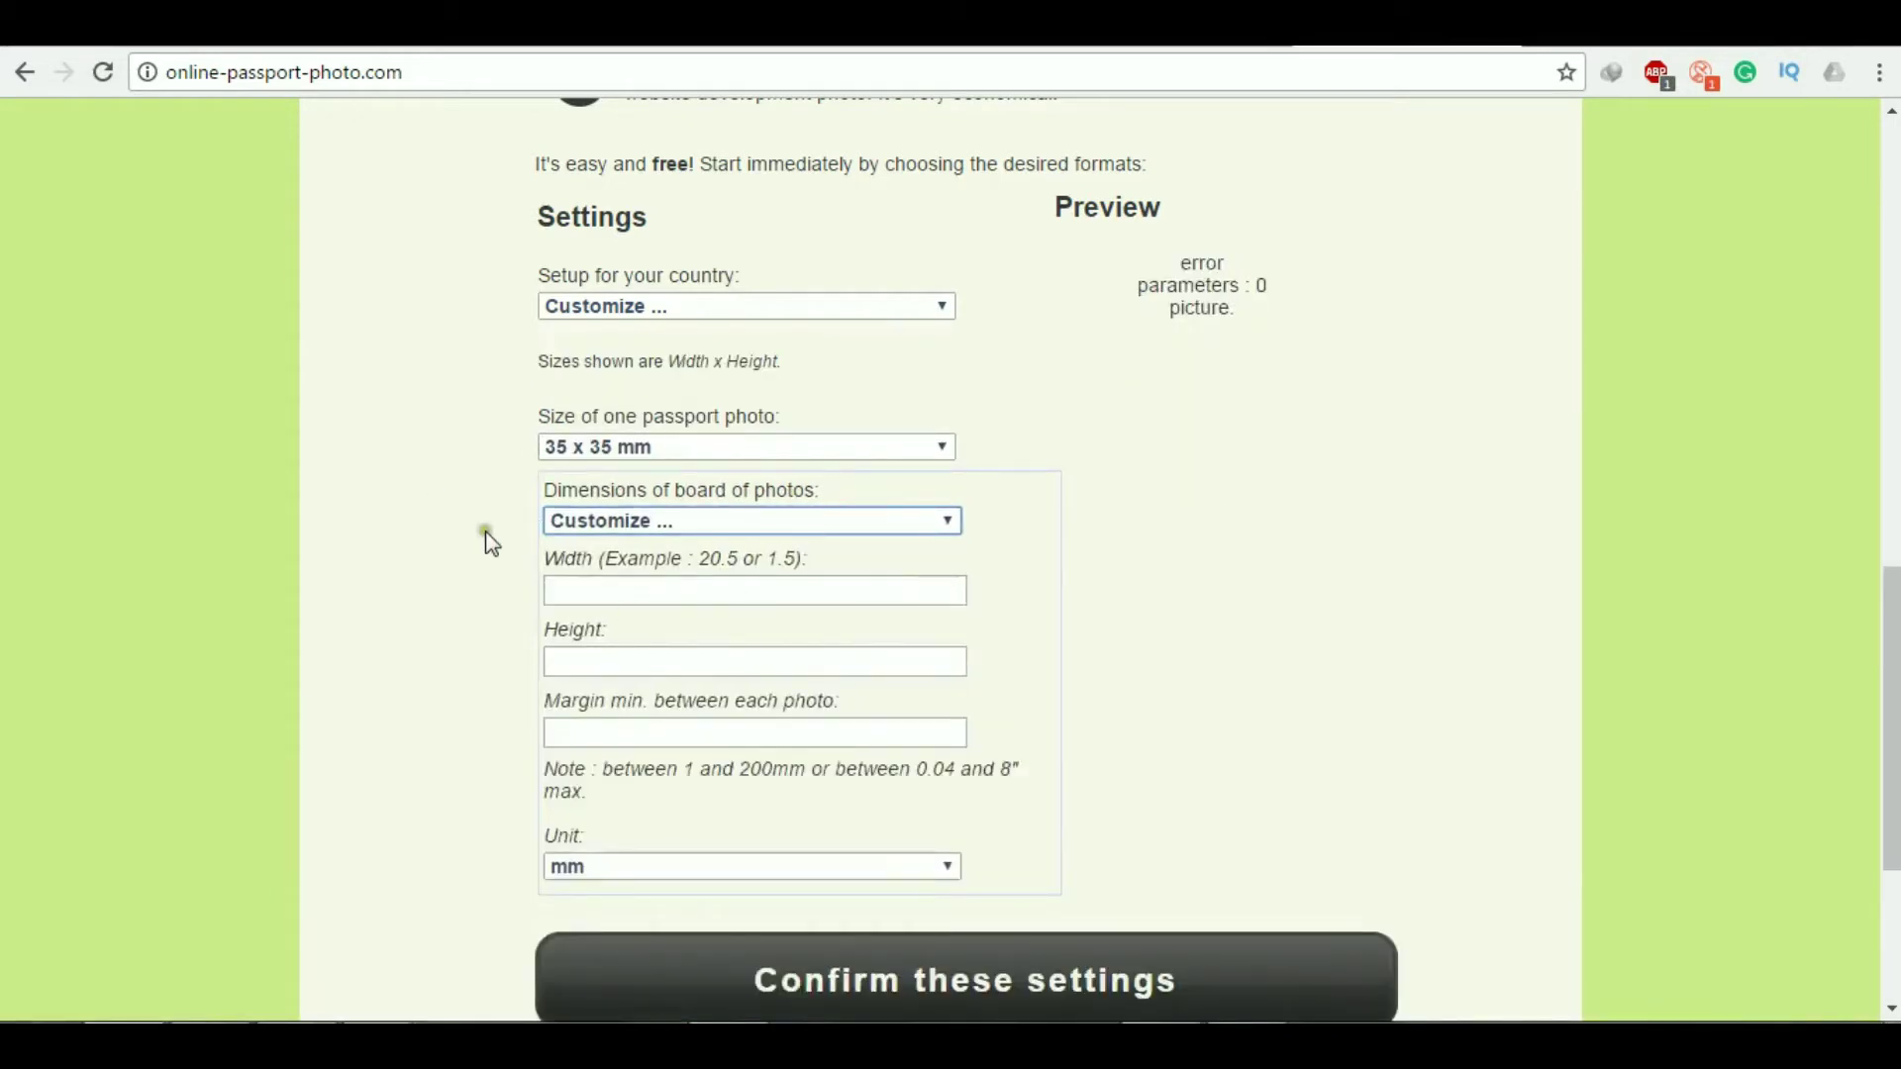
click(586, 525)
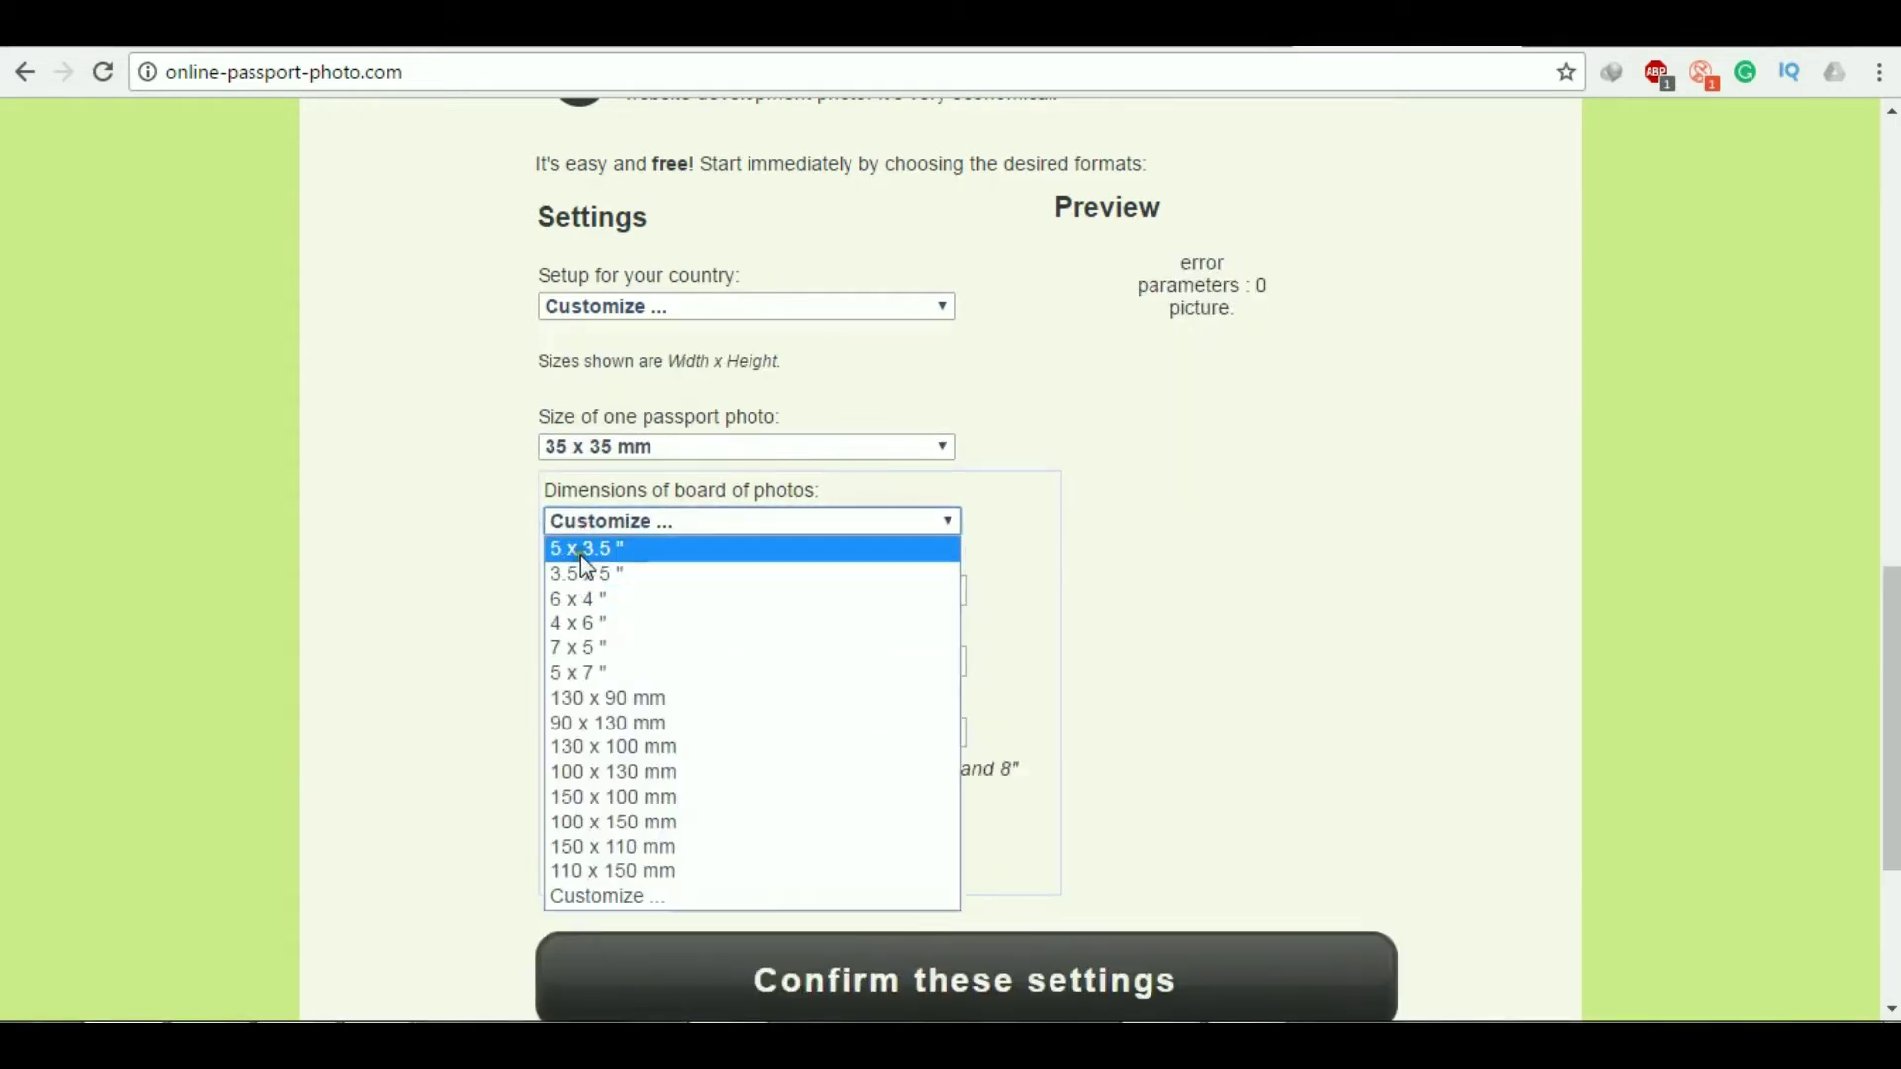
click(590, 551)
click(680, 519)
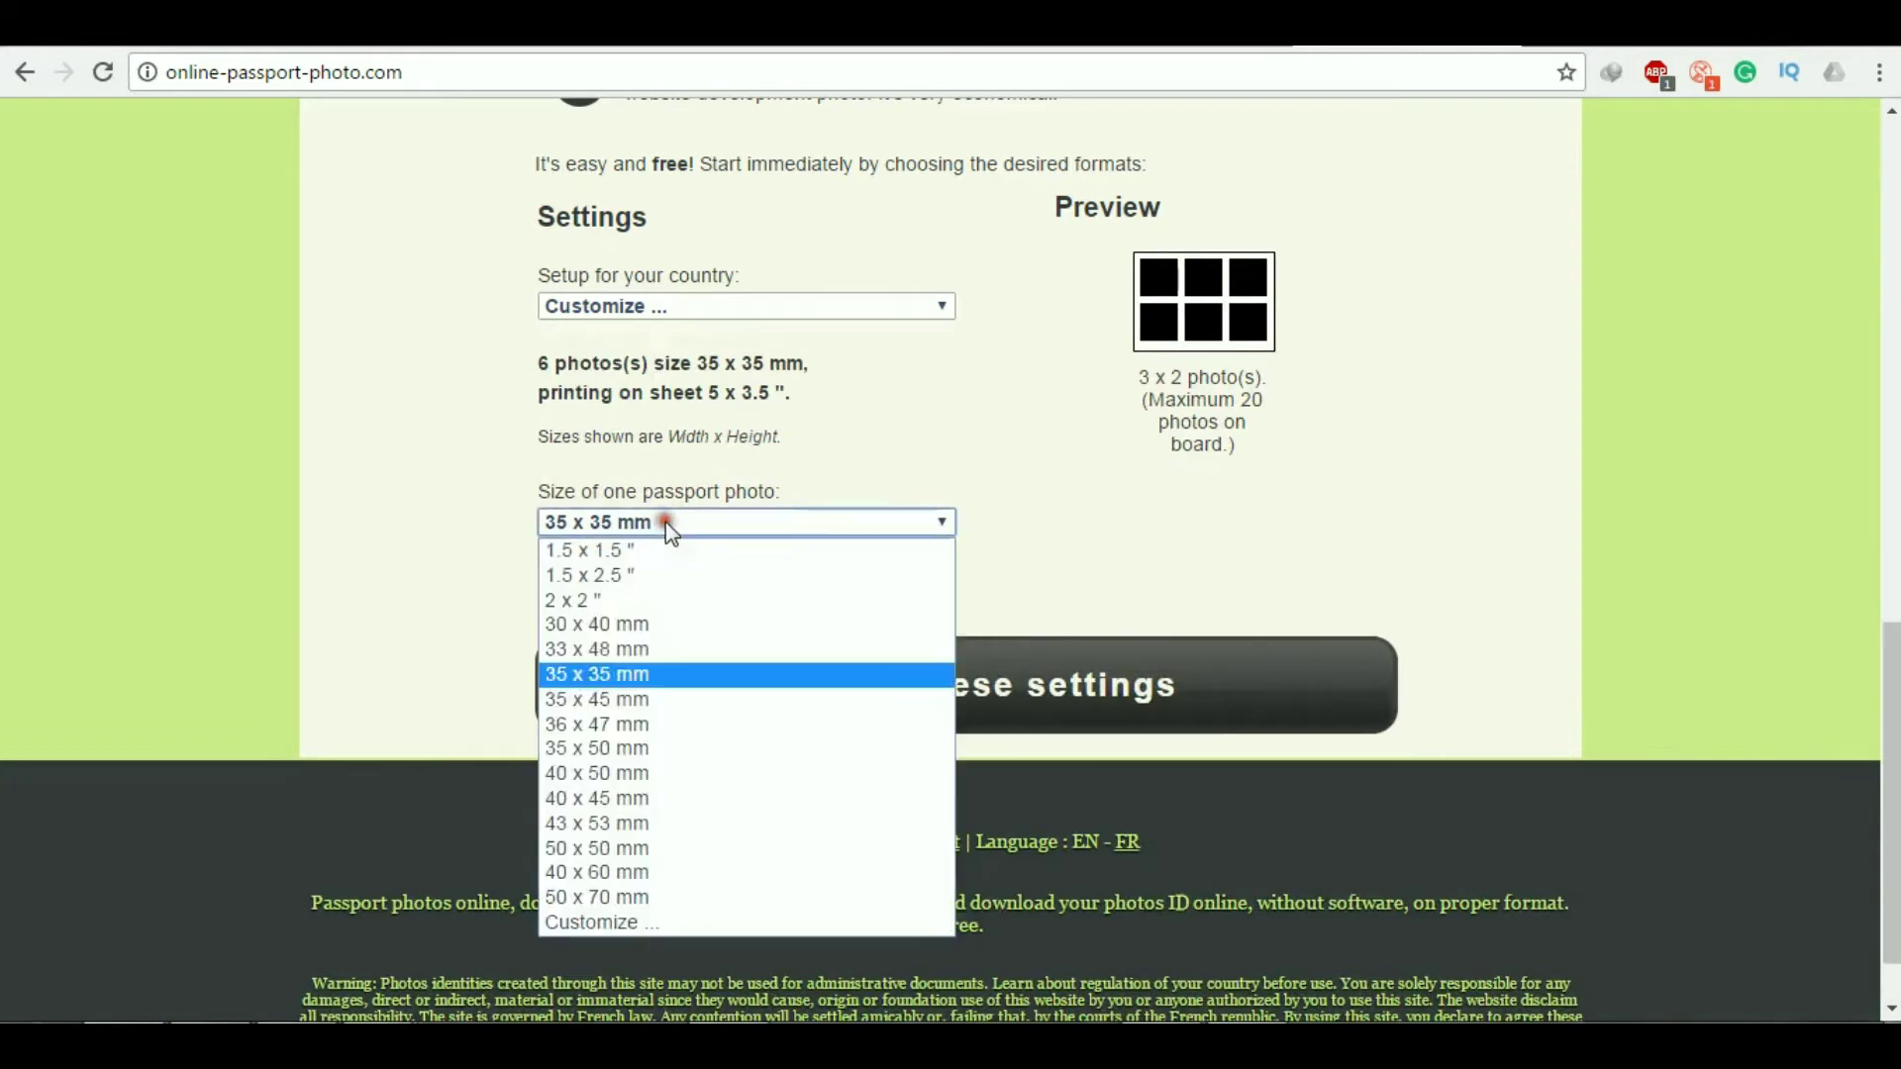
click(513, 529)
click(561, 594)
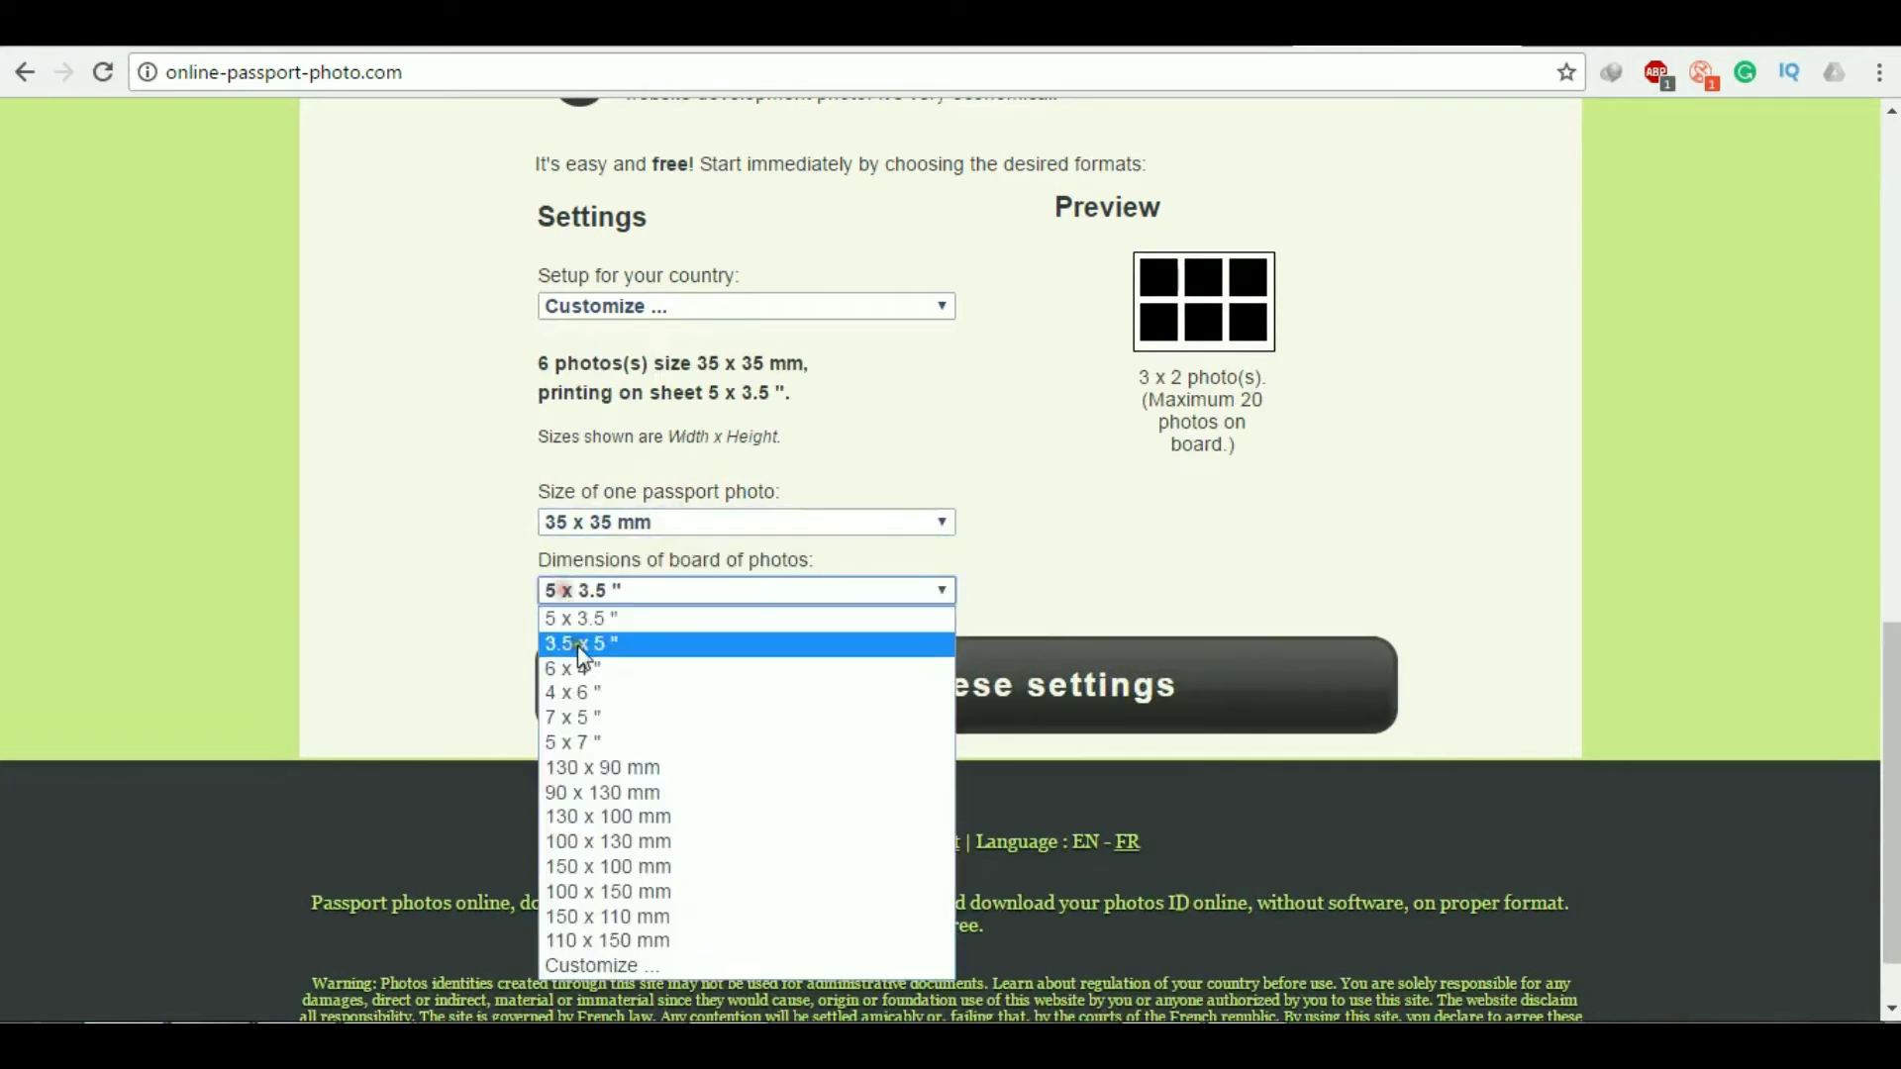
click(580, 745)
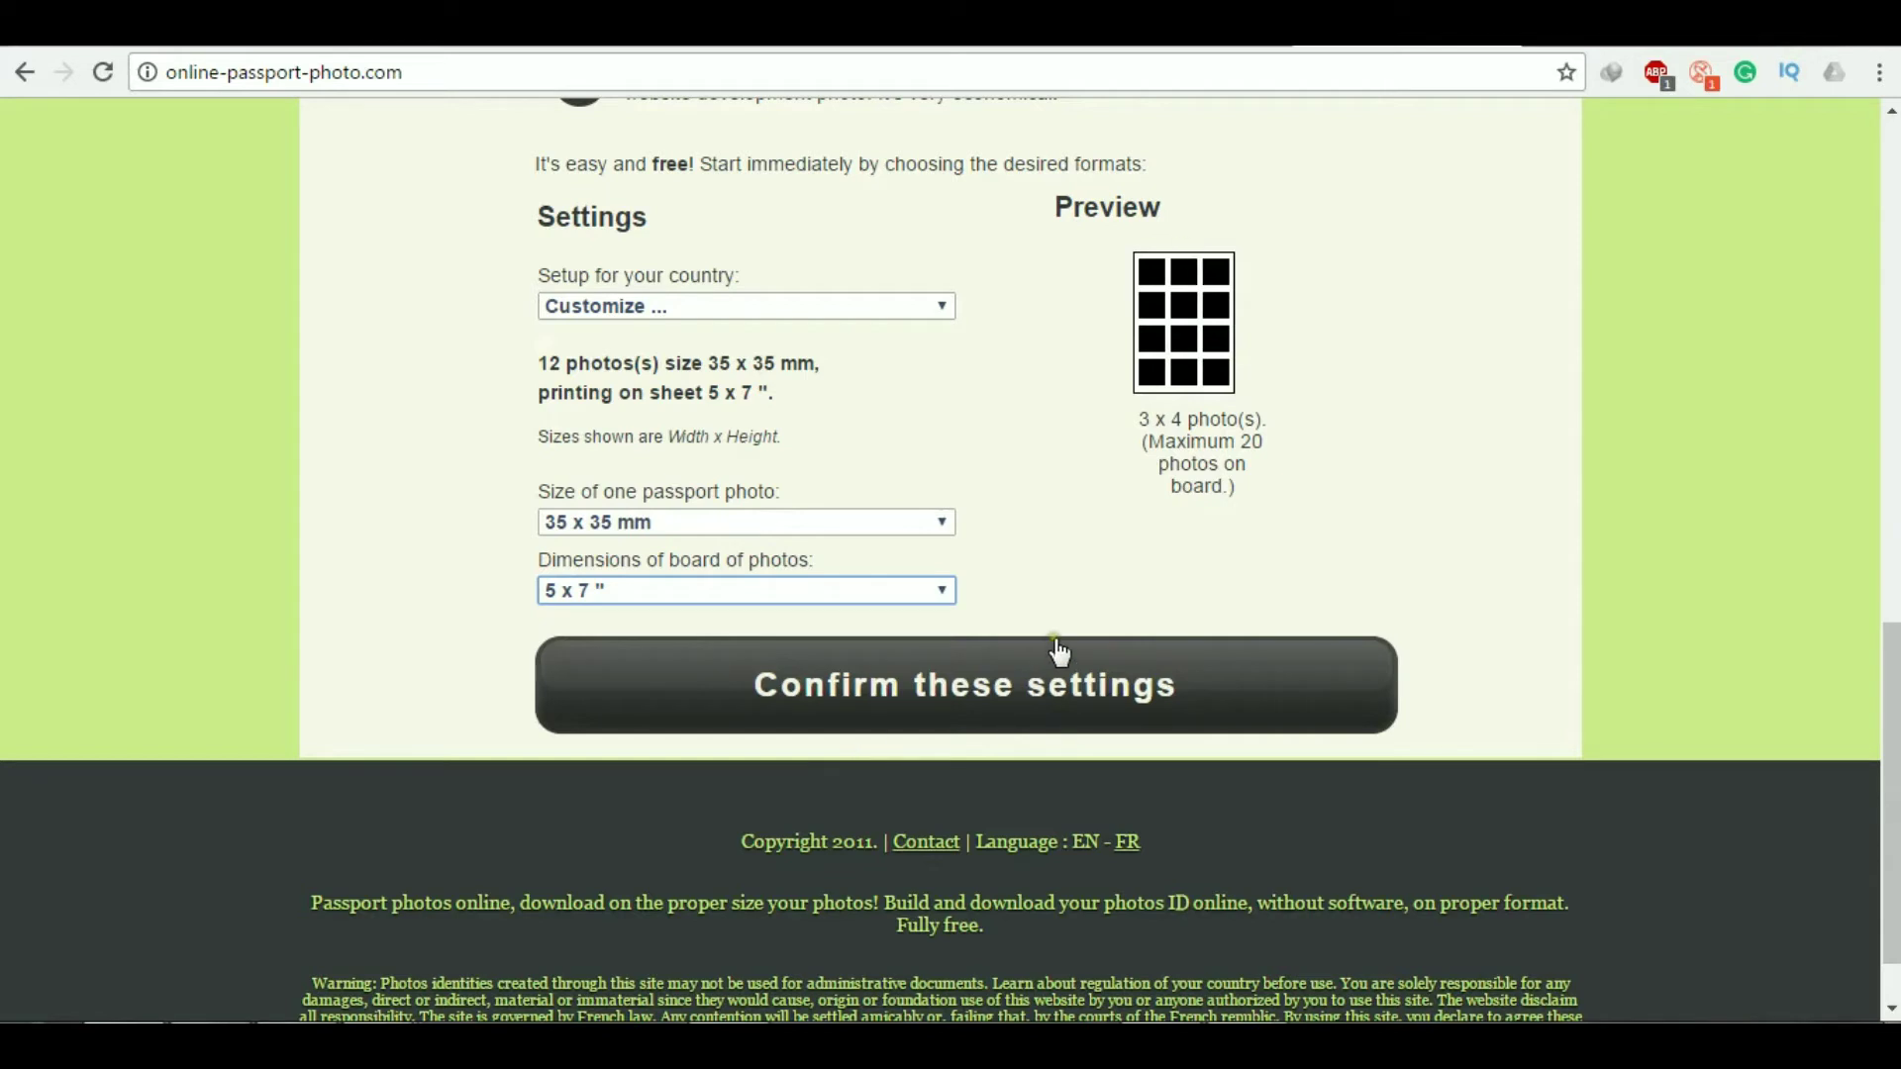
click(895, 717)
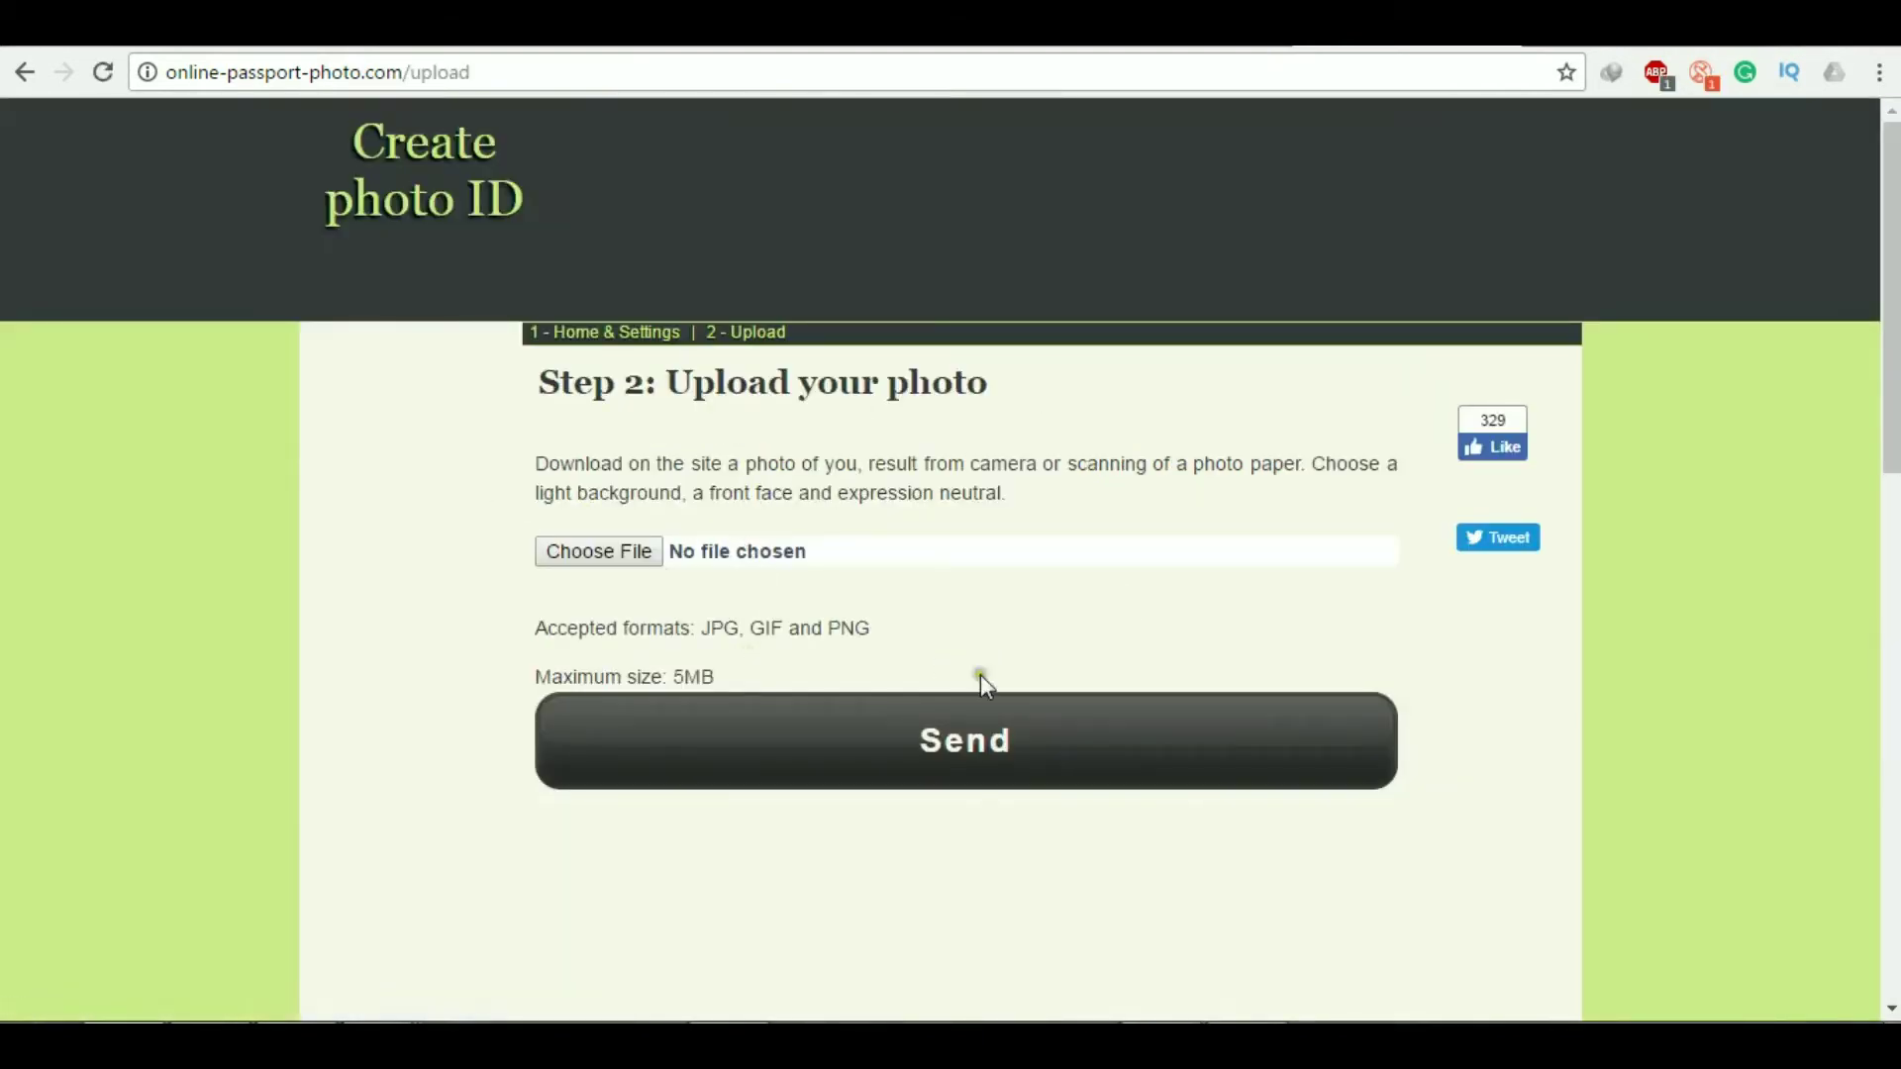
Upload the portrait SRK.jpg from the file picker
click(598, 557)
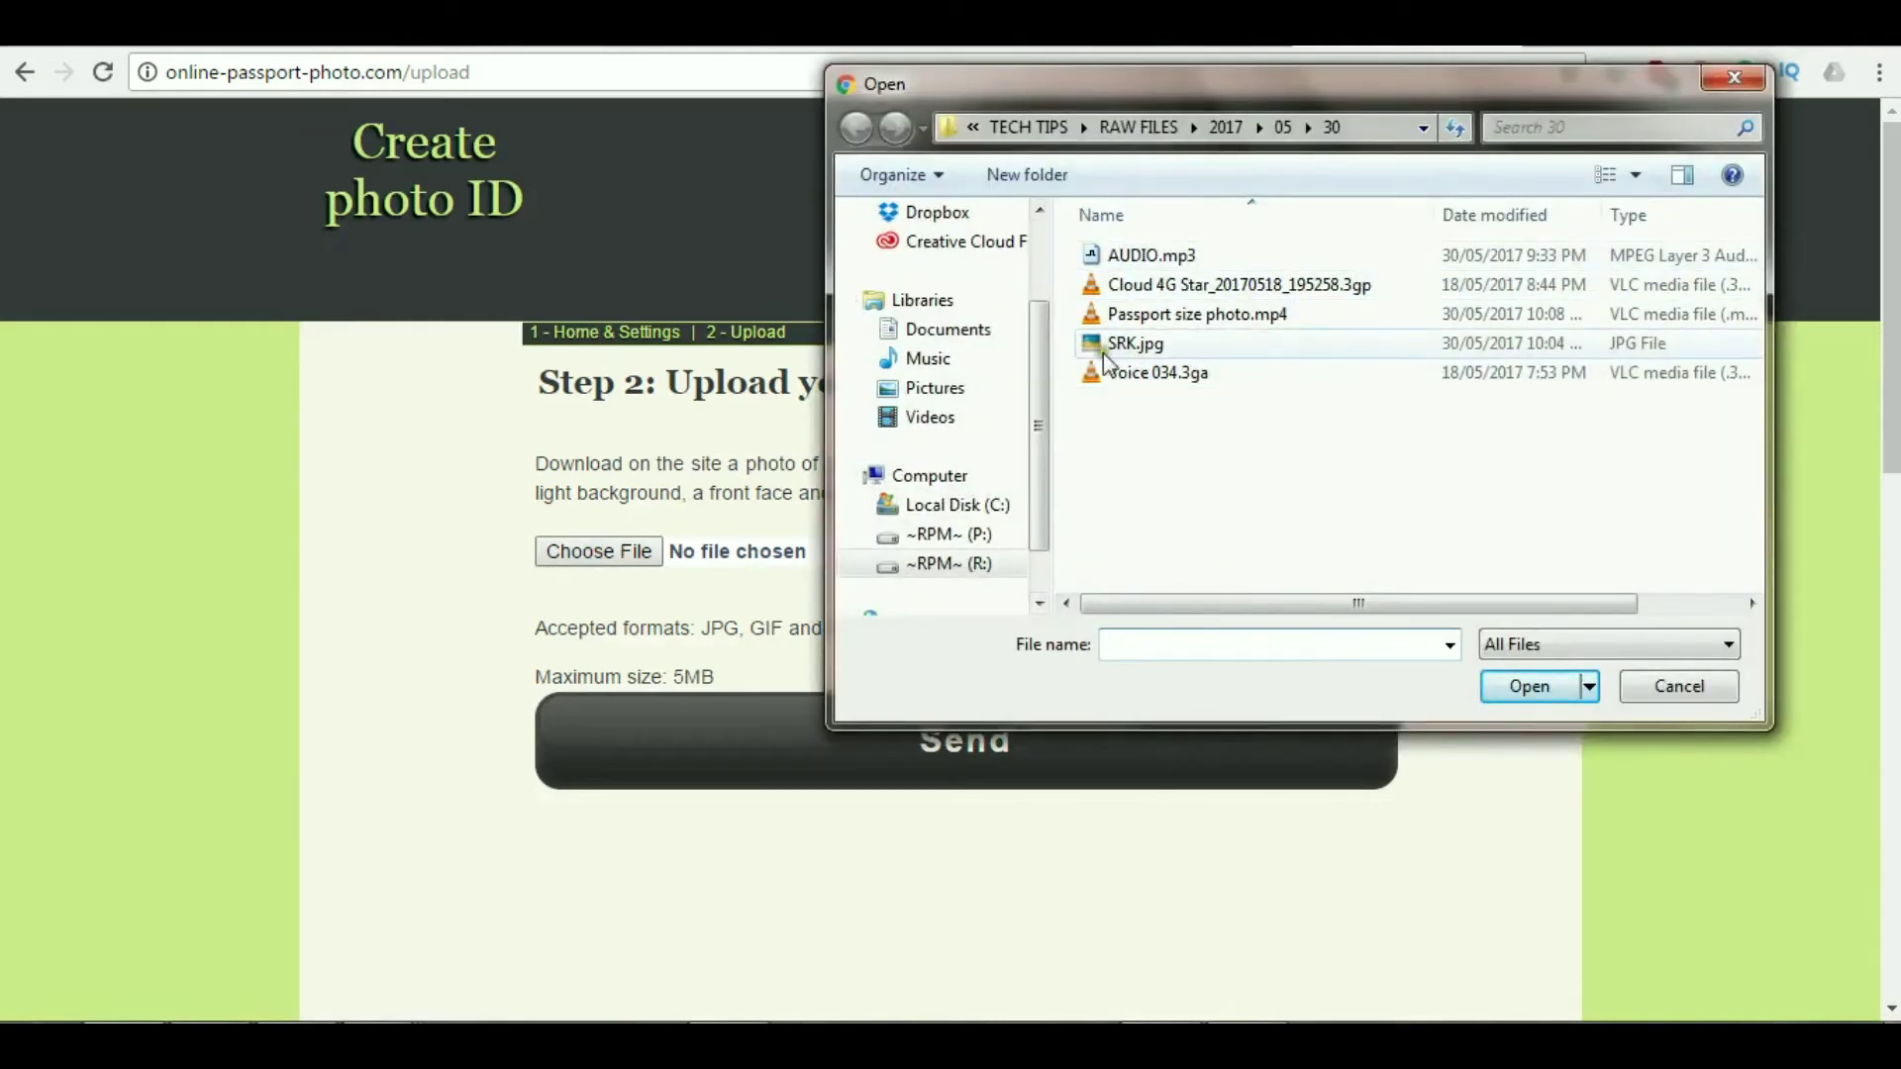
click(1138, 345)
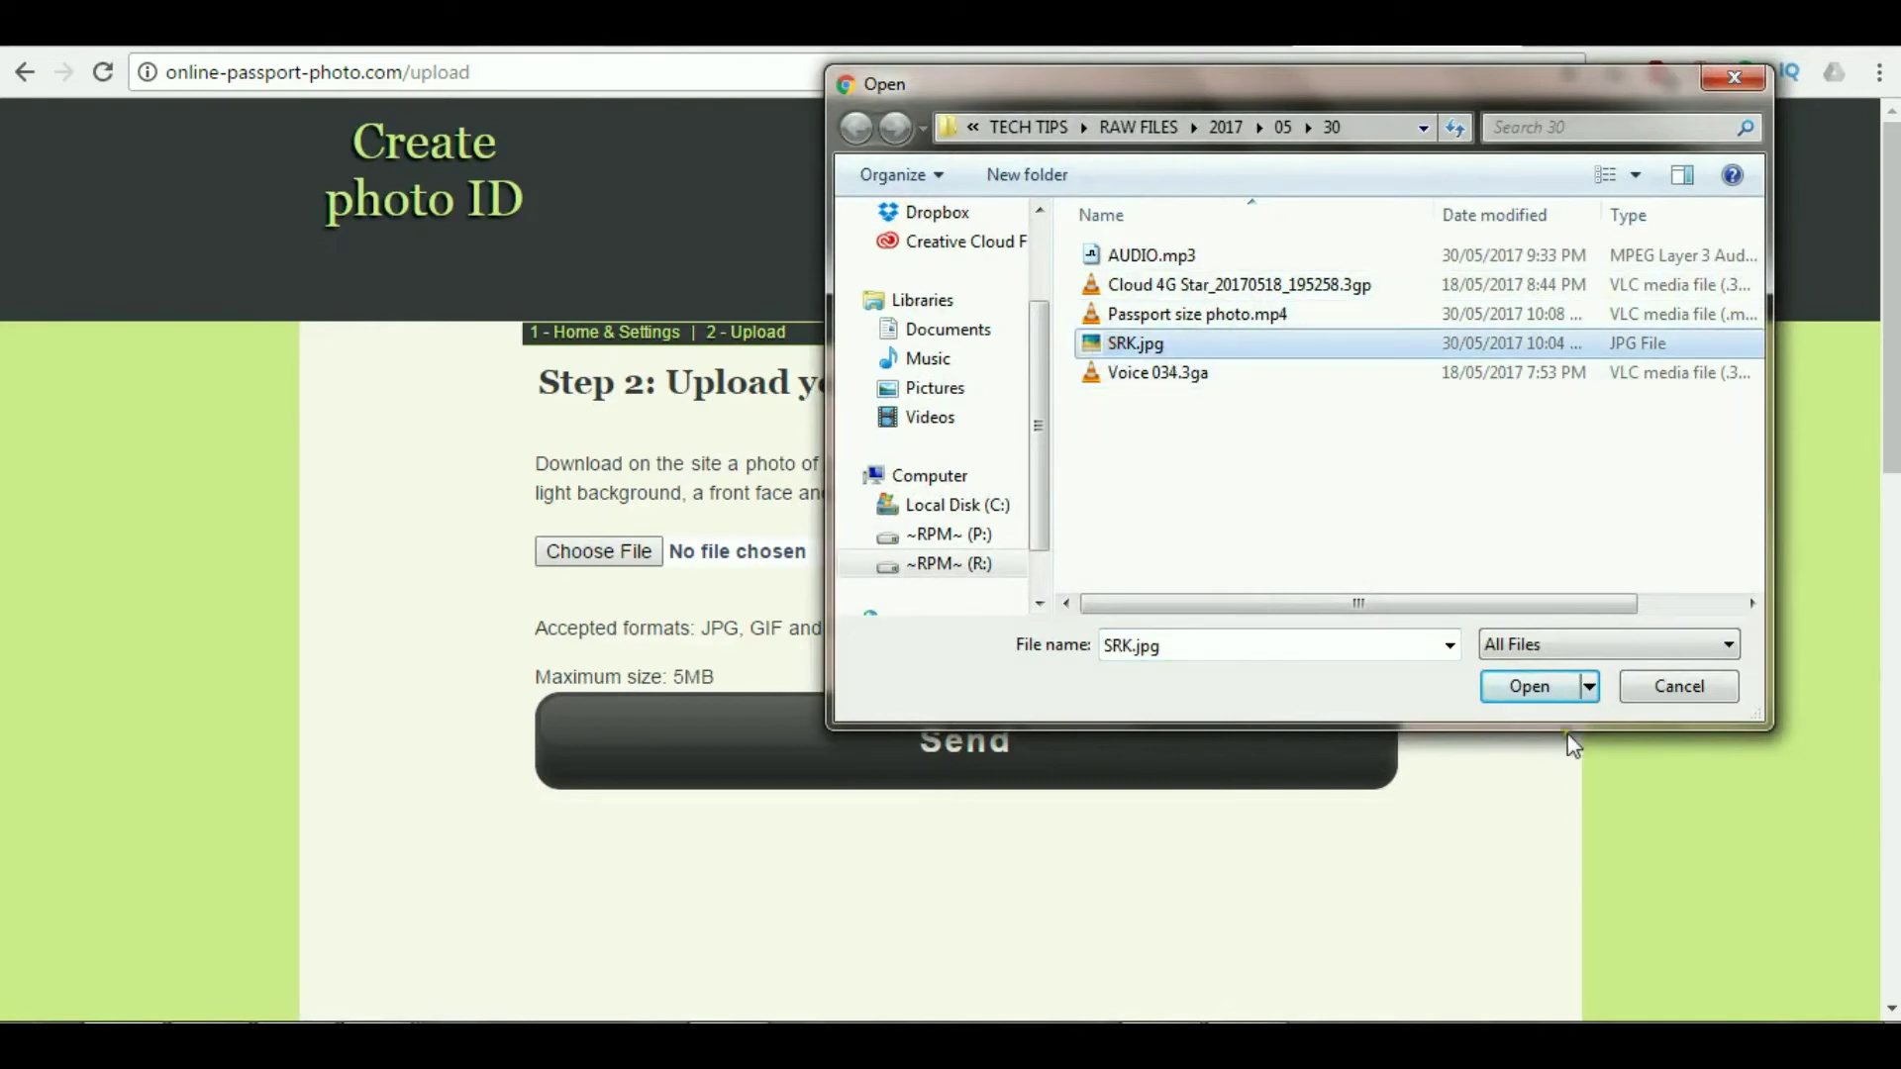
click(1514, 690)
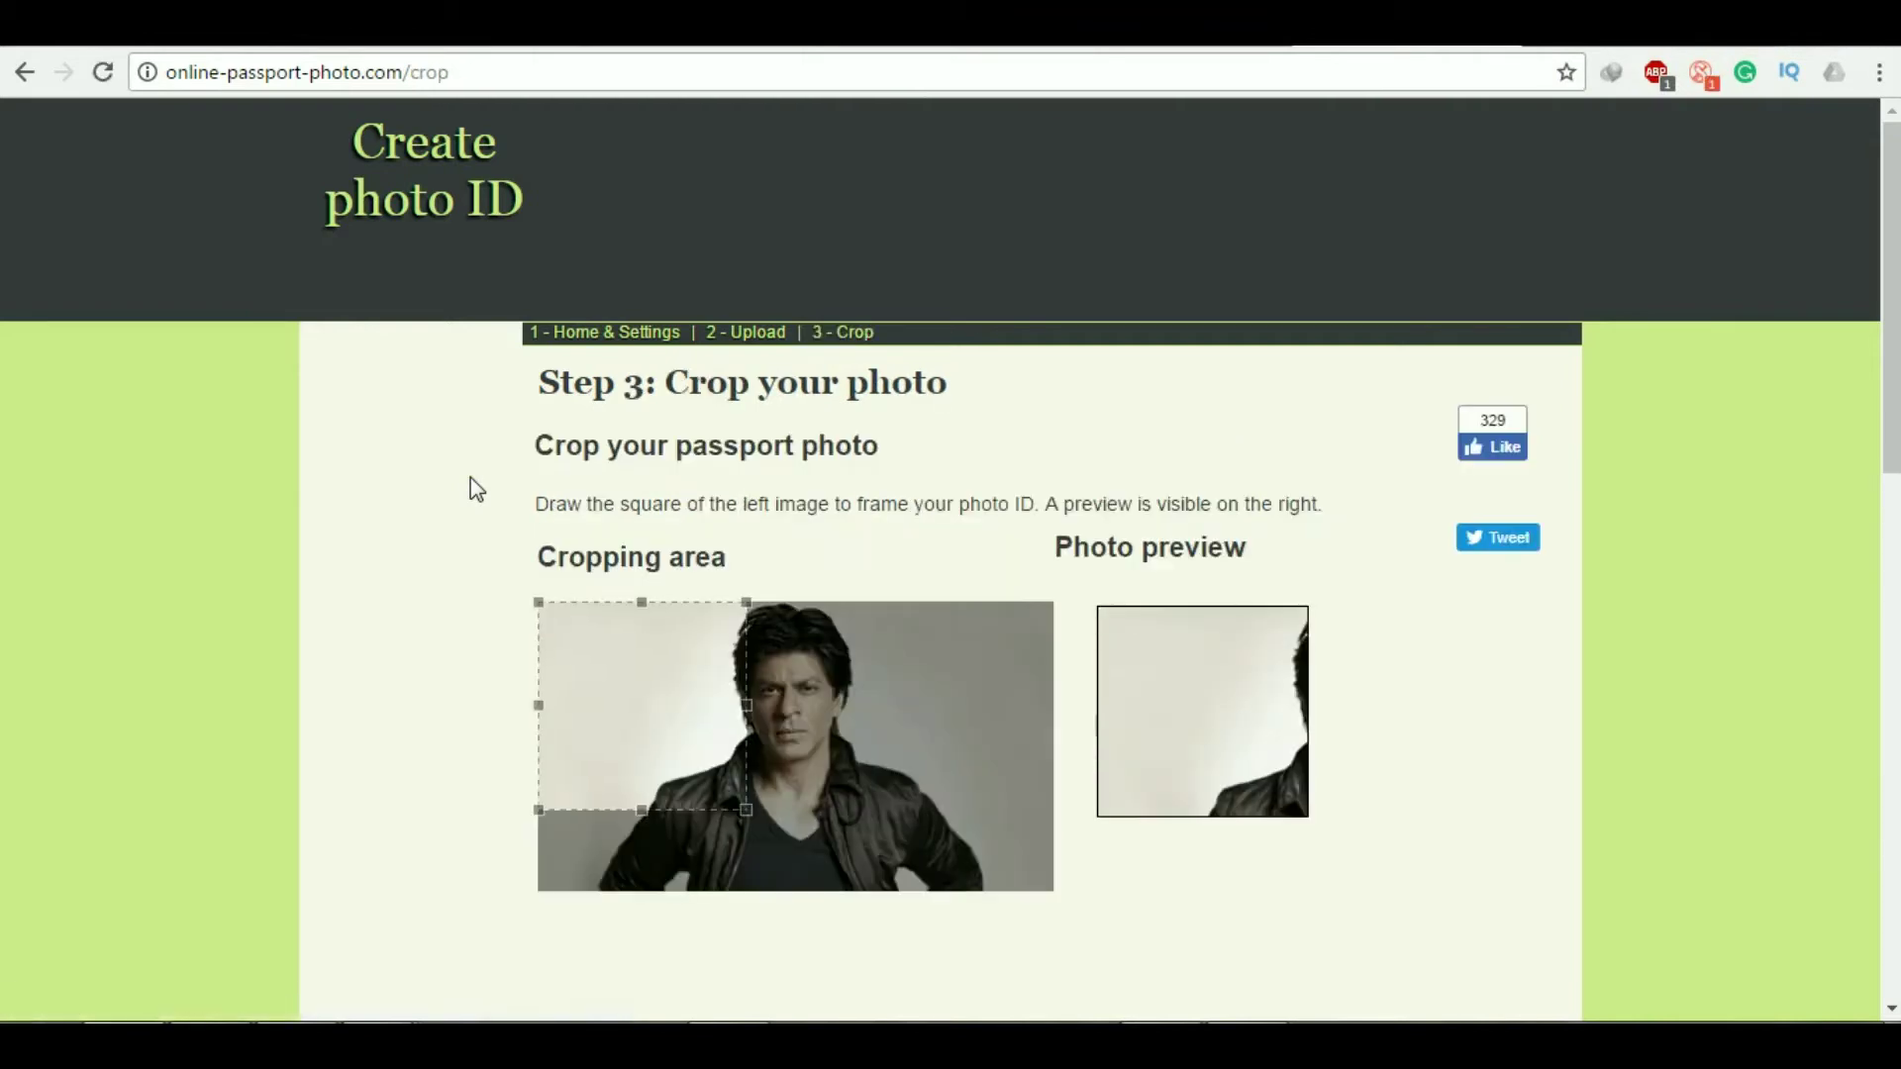
Centre the crop square on the man's face and enlarge it to take in the shoulders
scroll(471, 478, down, 1)
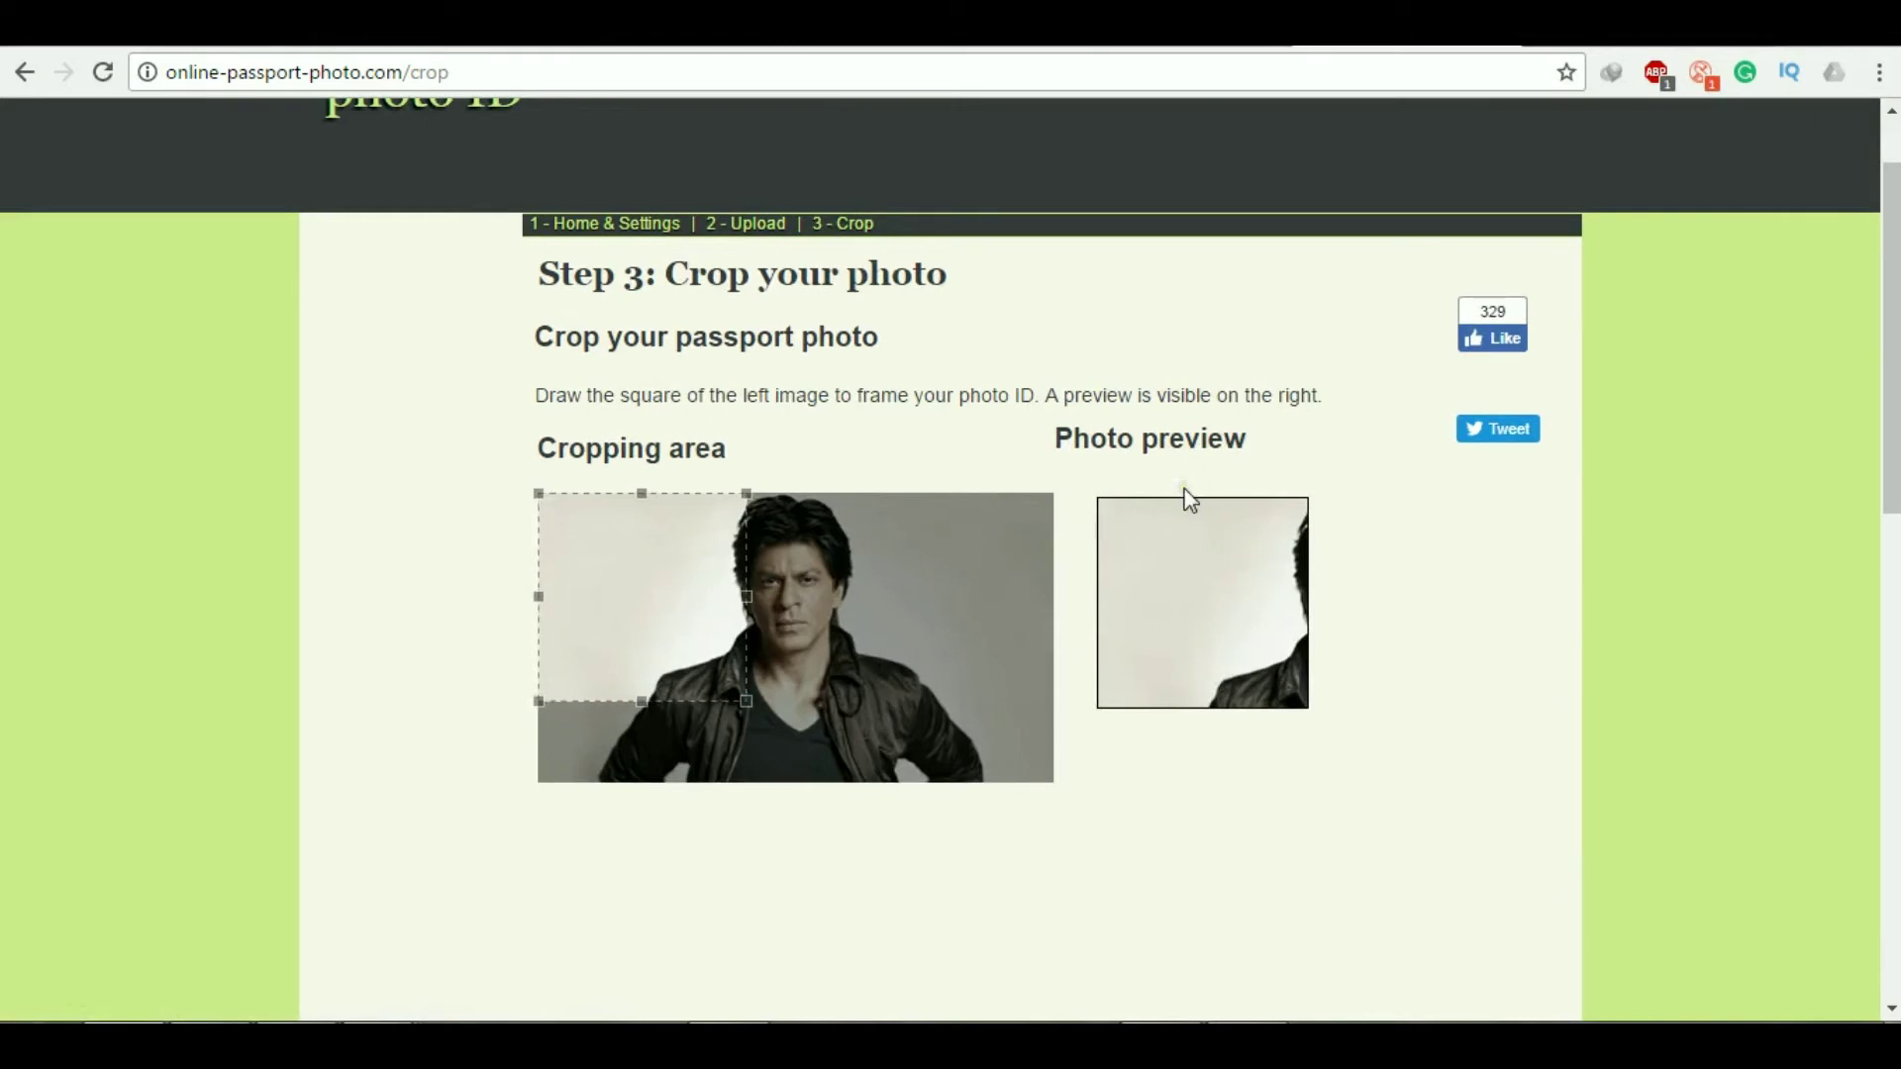
drag(625, 567, 582, 541)
mouse_move(624, 568)
mouse_down()
mouse_move(769, 556)
mouse_move(753, 556)
mouse_up()
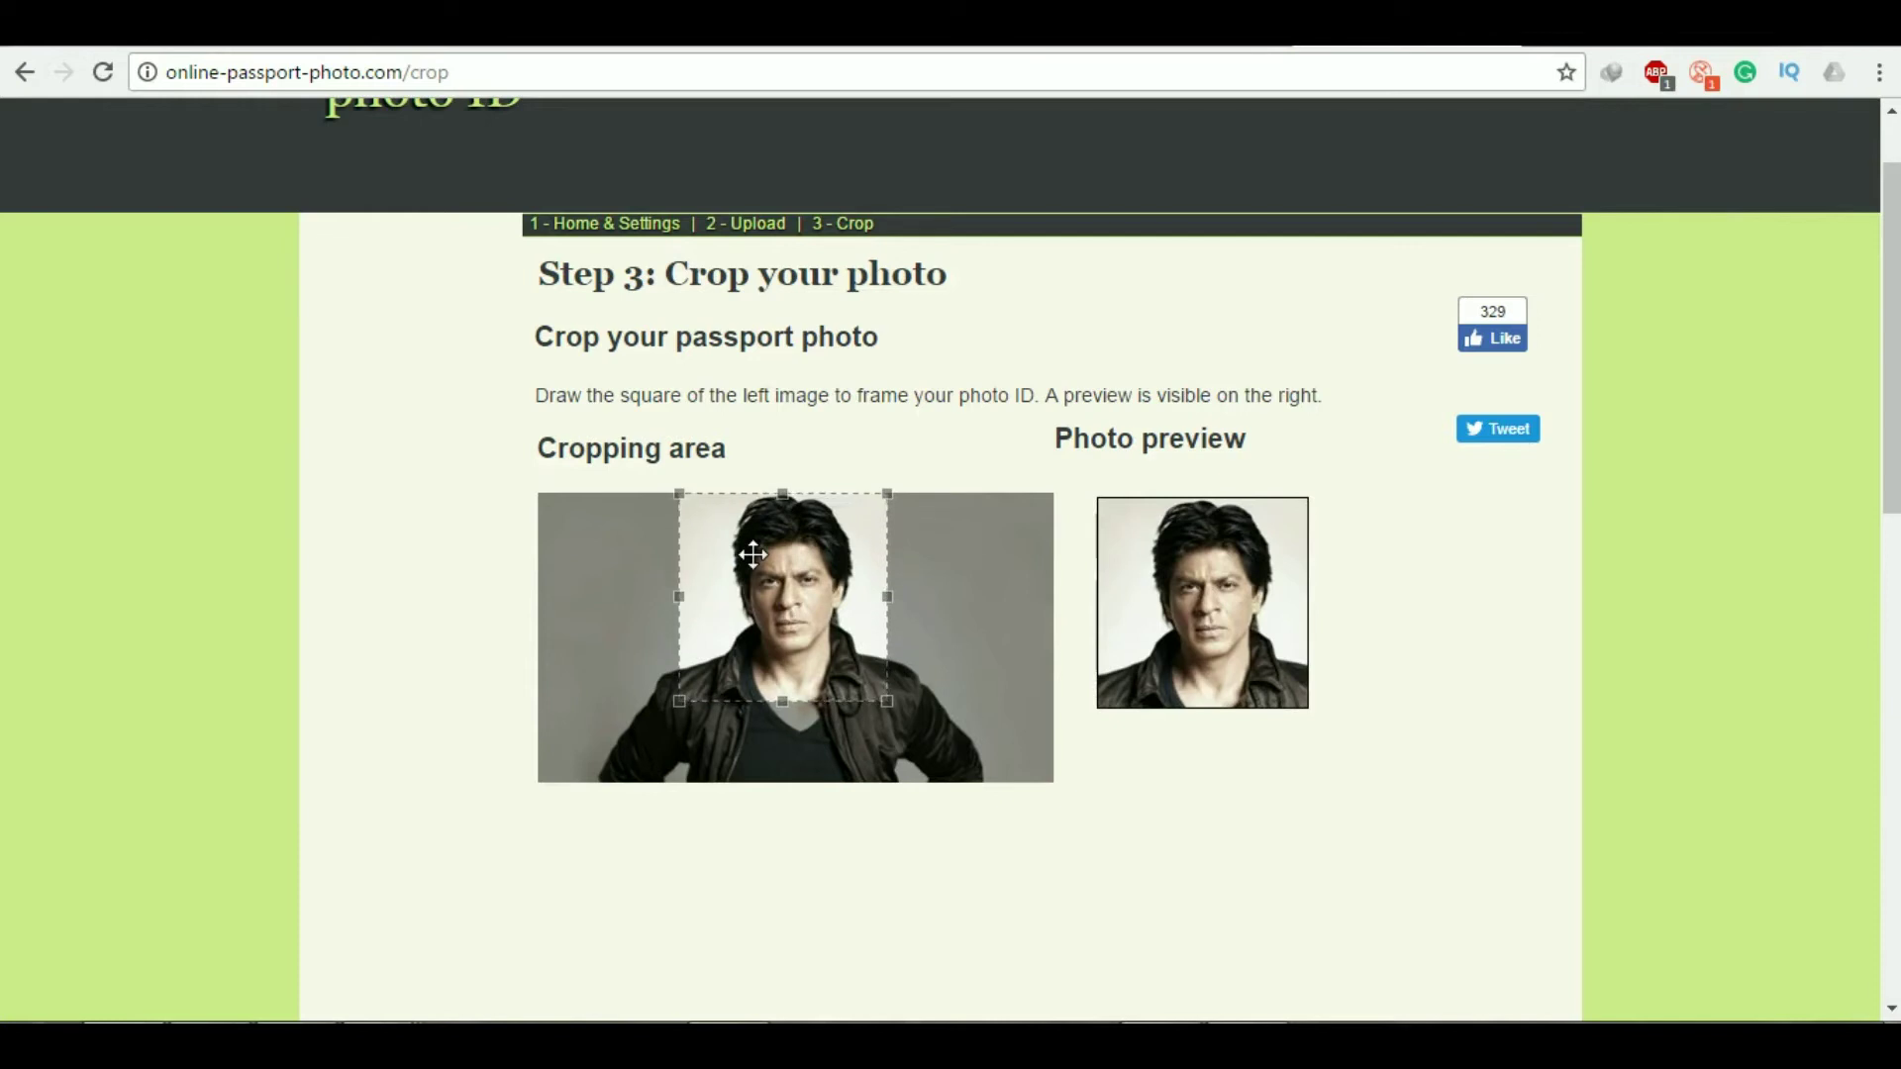
drag(752, 555, 762, 552)
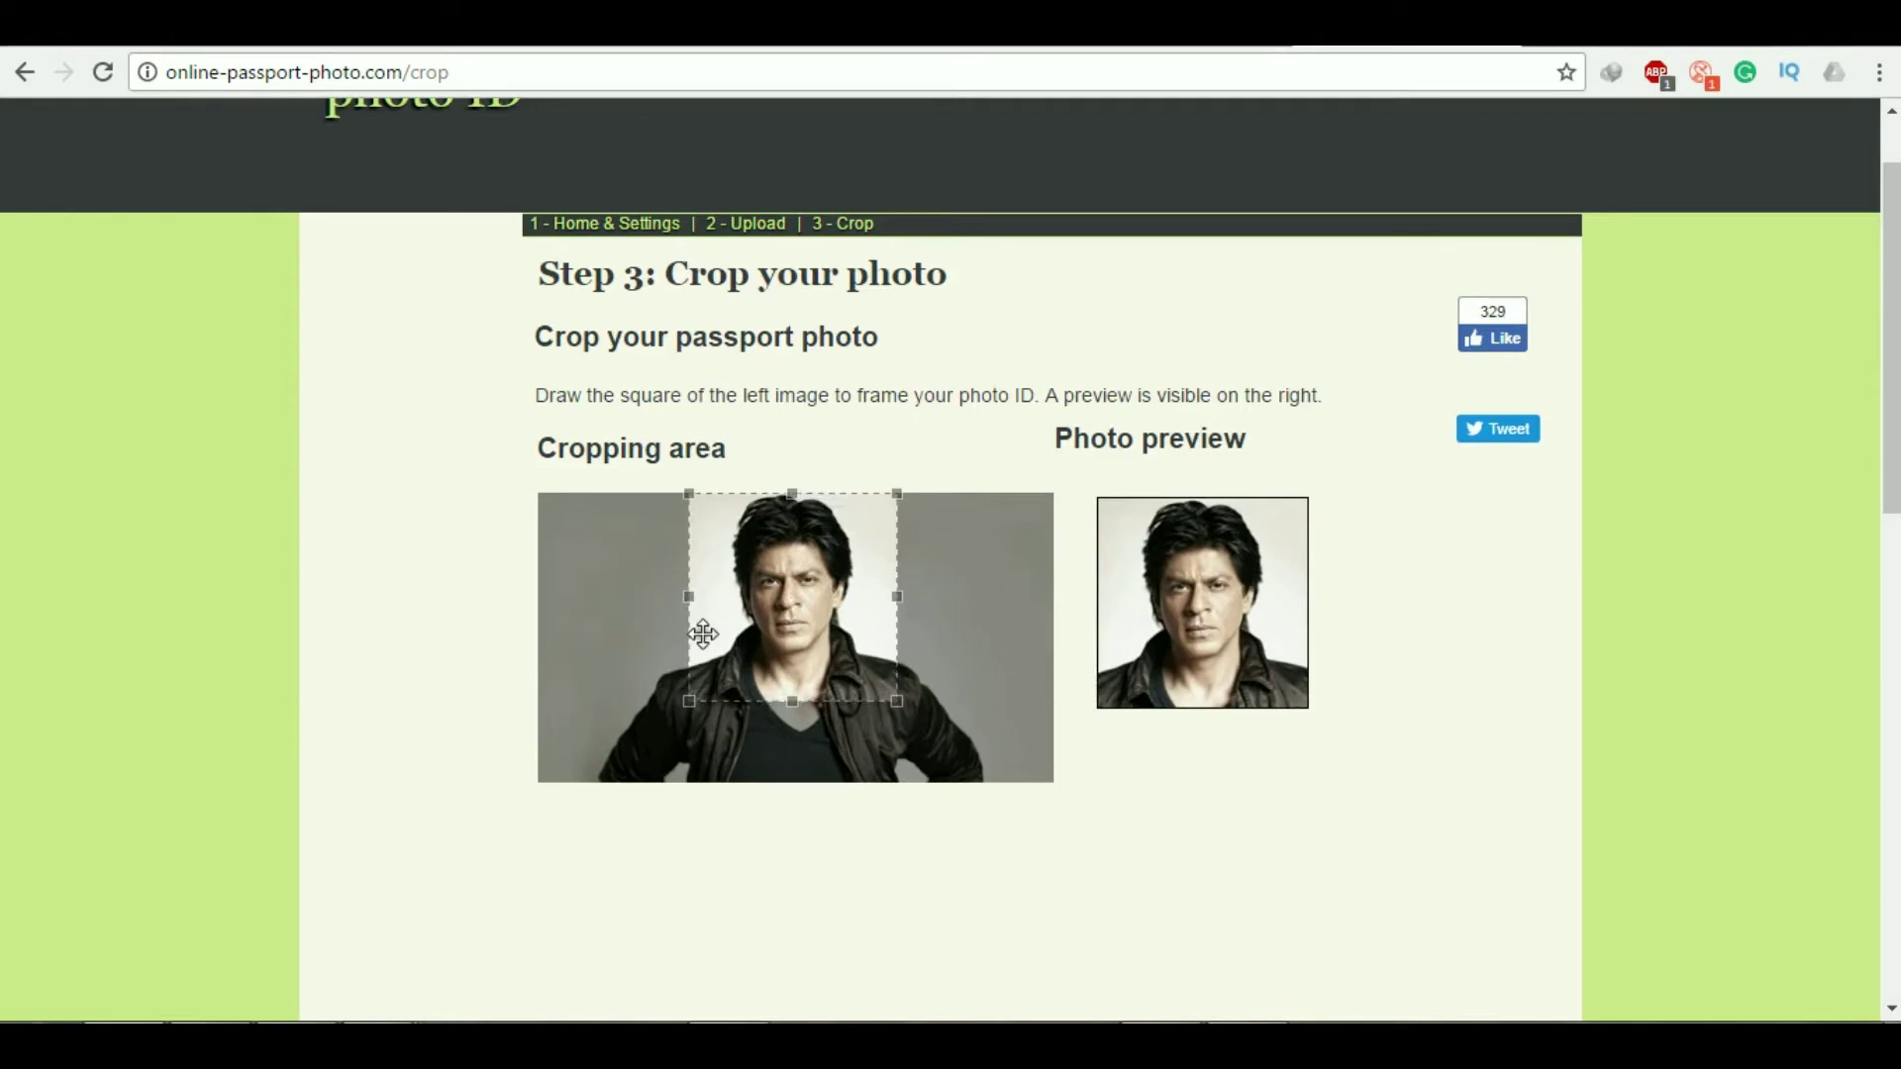
drag(703, 633, 710, 620)
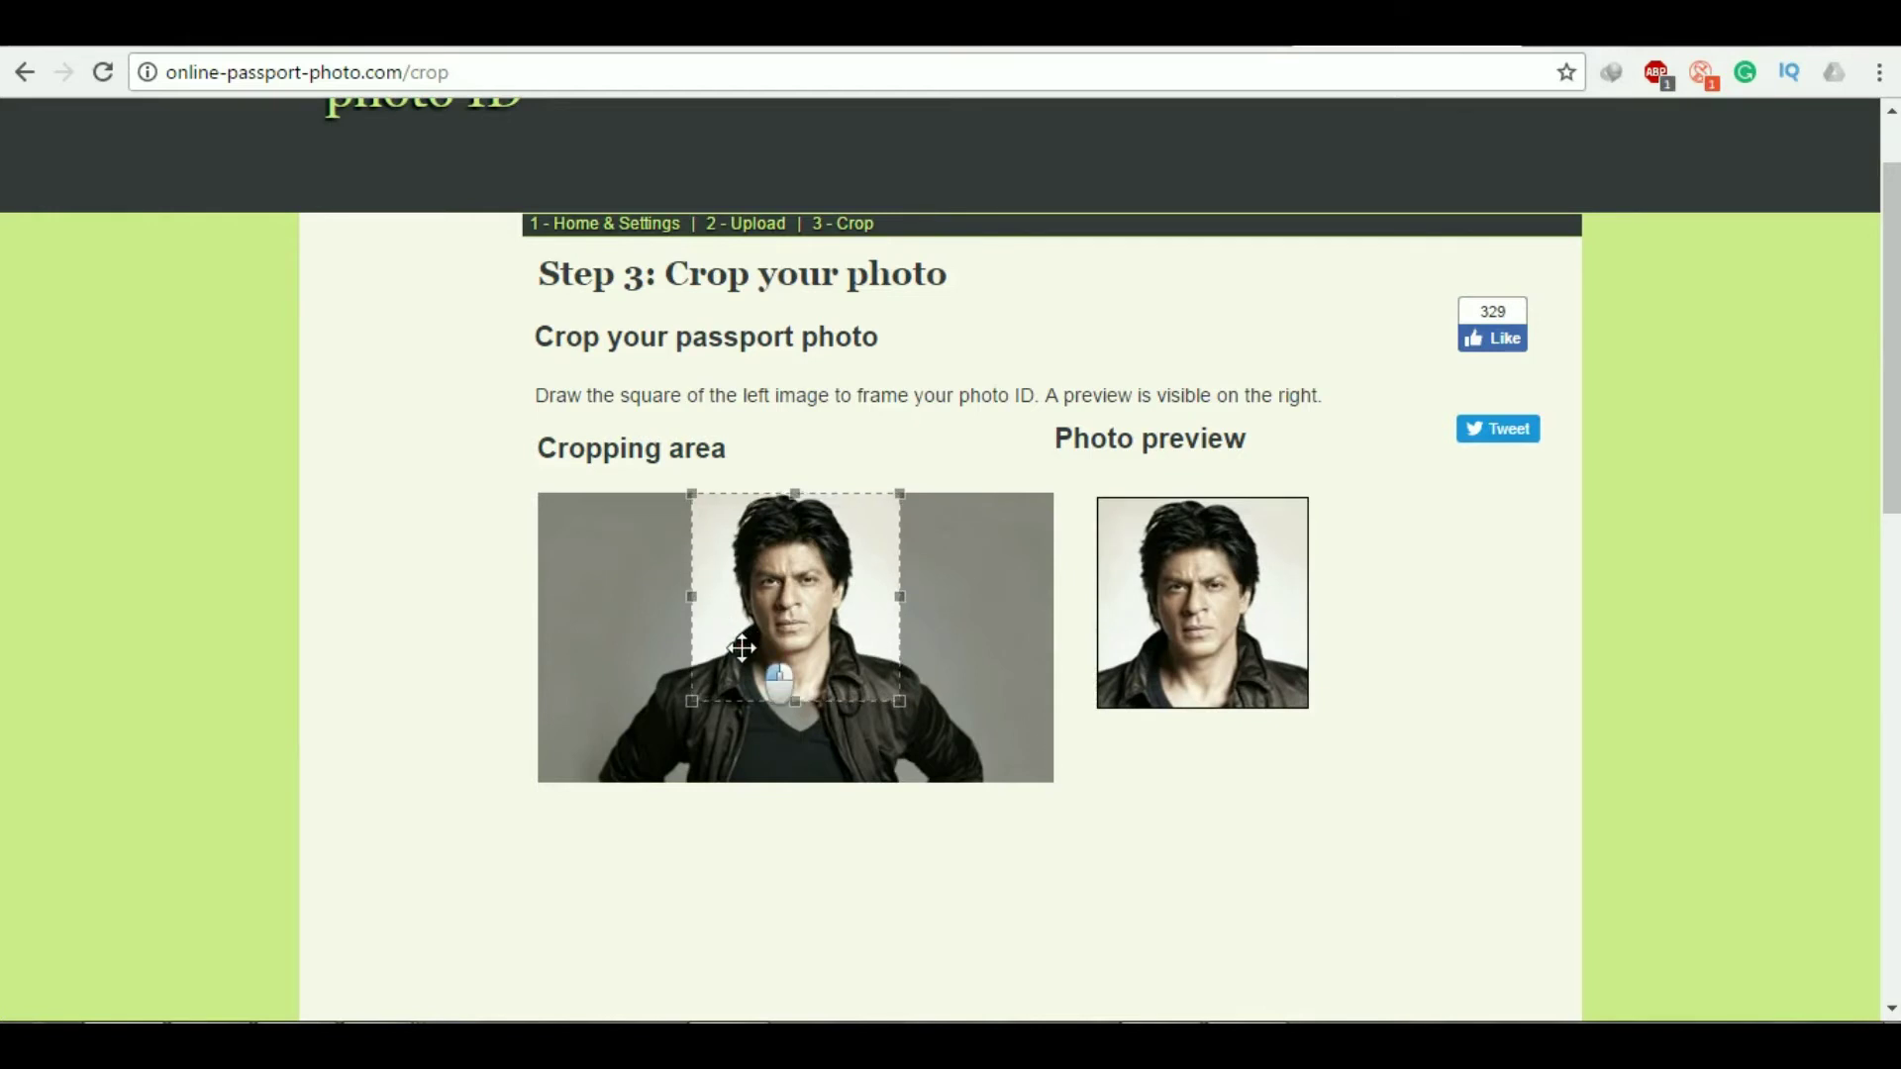
drag(741, 649, 737, 645)
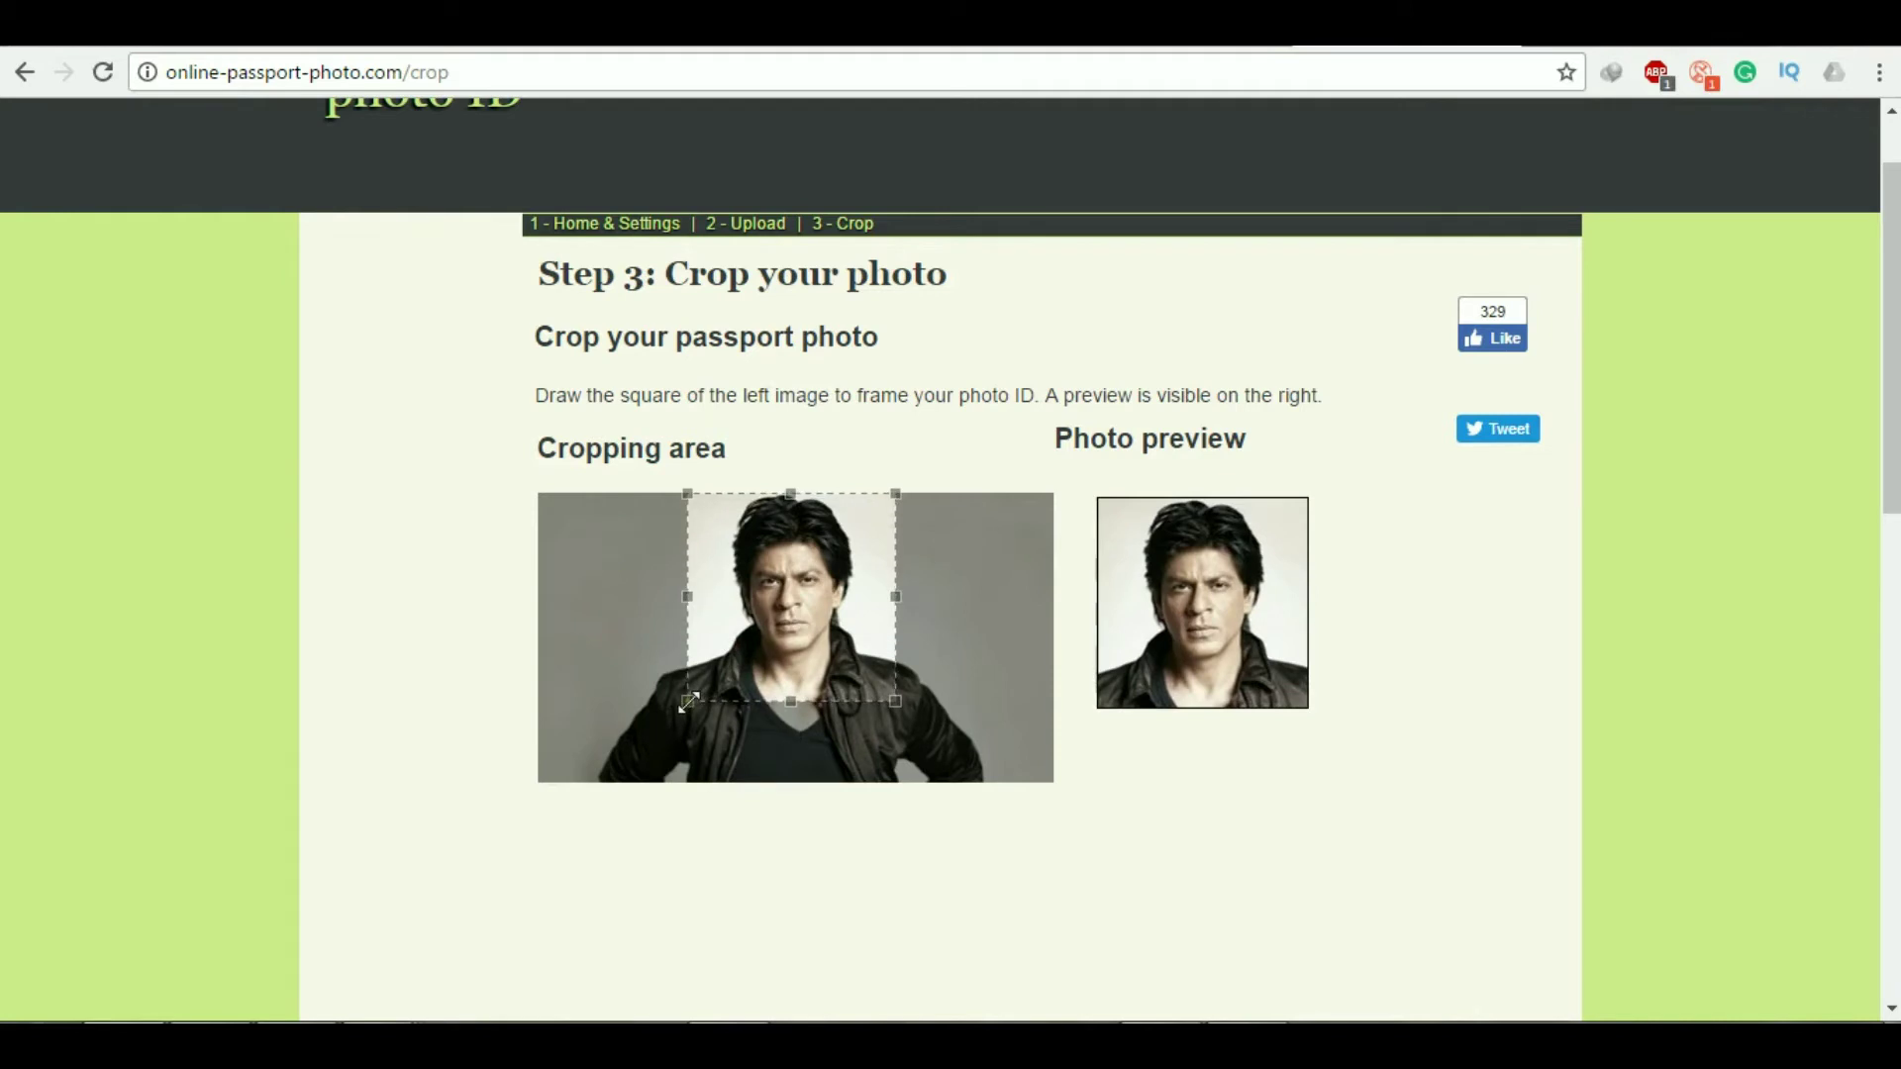
mouse_move(690, 703)
mouse_down()
mouse_move(645, 750)
mouse_move(752, 712)
mouse_move(708, 702)
mouse_move(746, 666)
mouse_up()
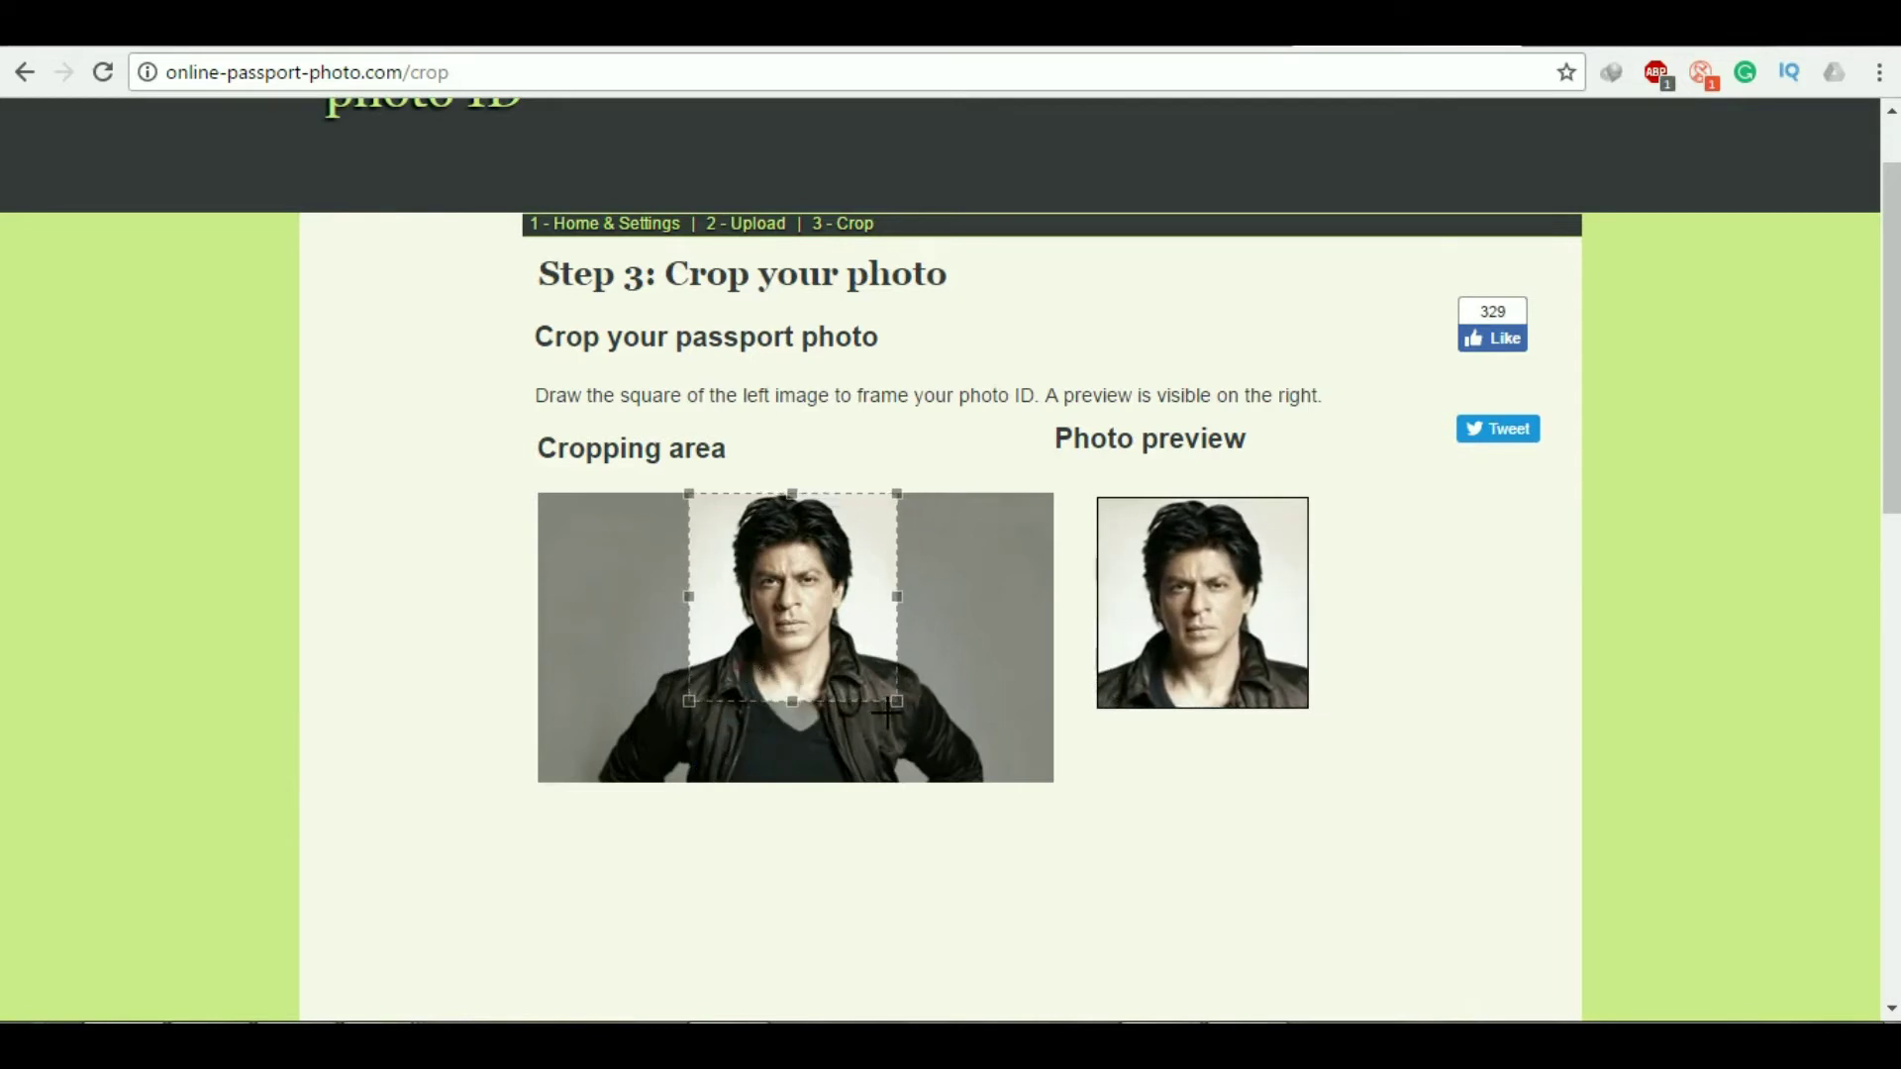
scroll(888, 711, down, 1)
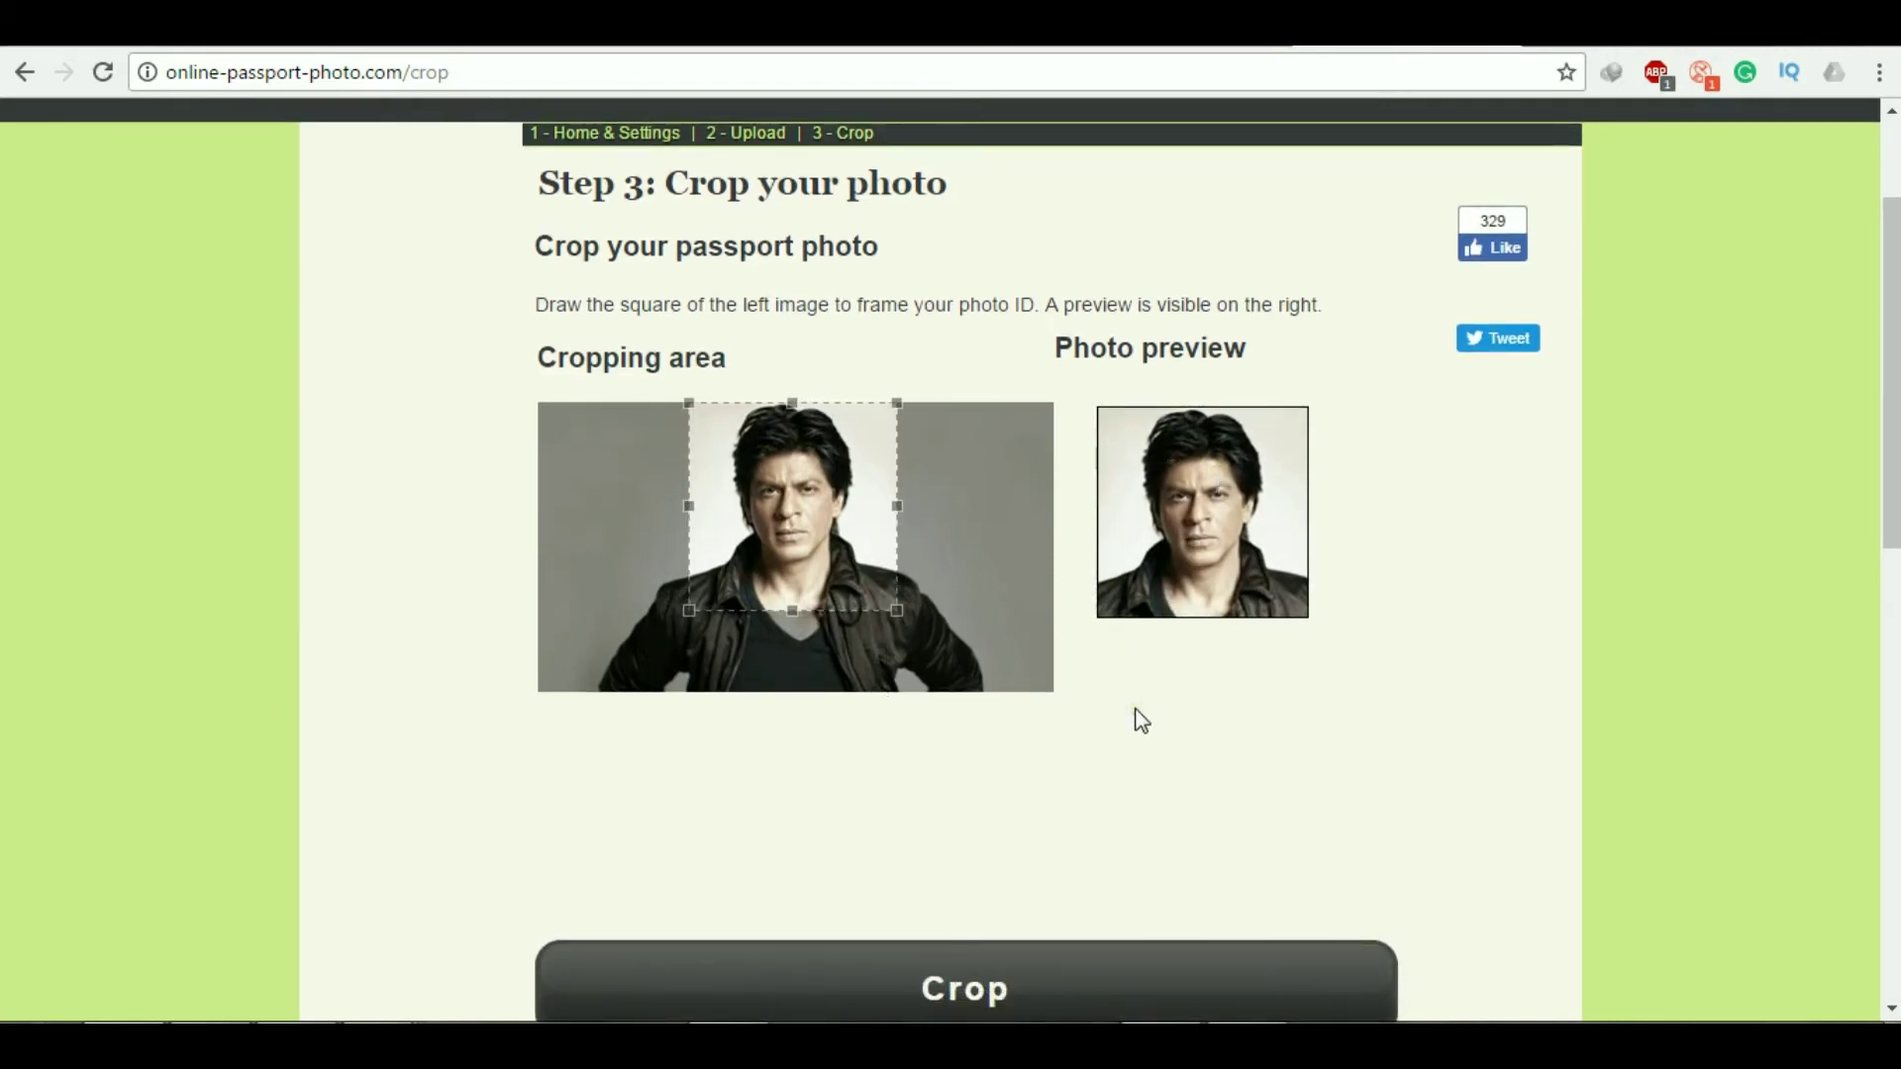
scroll(1137, 722, down, 2)
Apply the crop, fill in the e-mail field, and download passport_photo (1).jpg
click(988, 838)
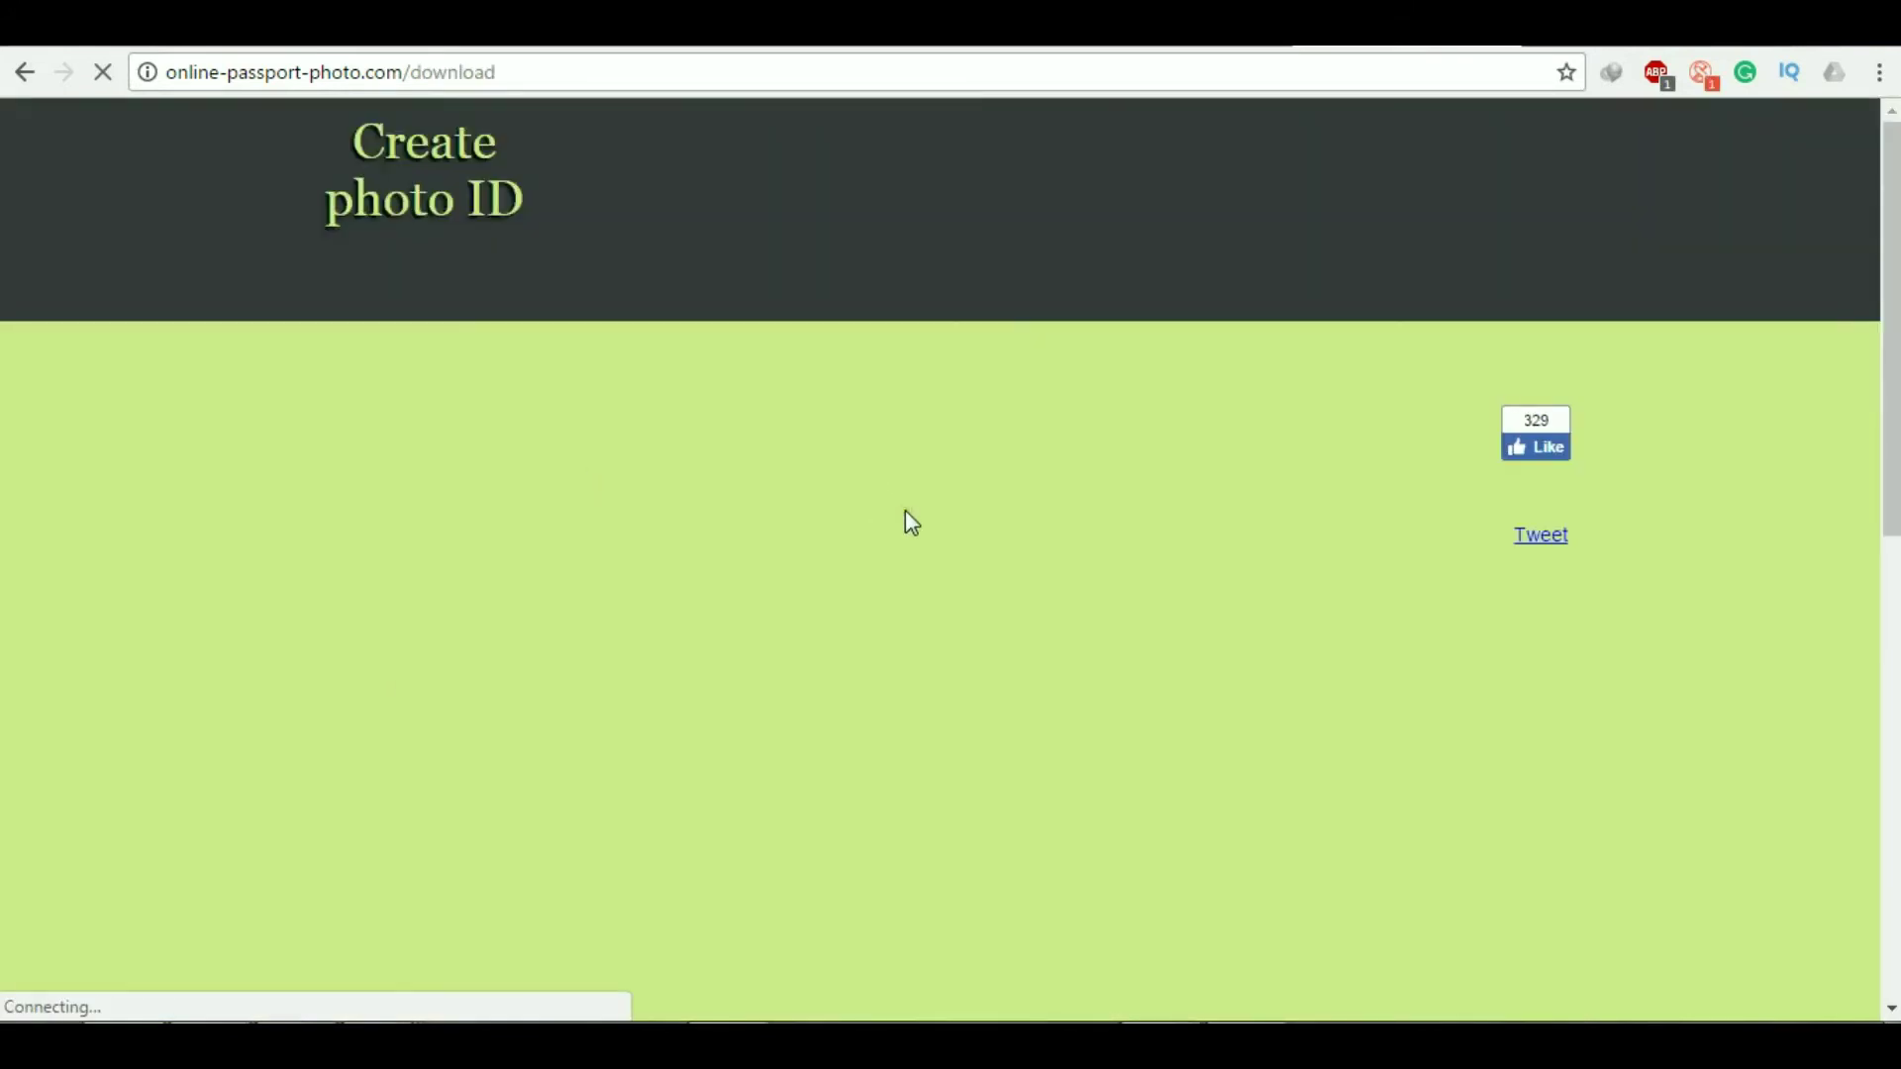
scroll(904, 509, down, 5)
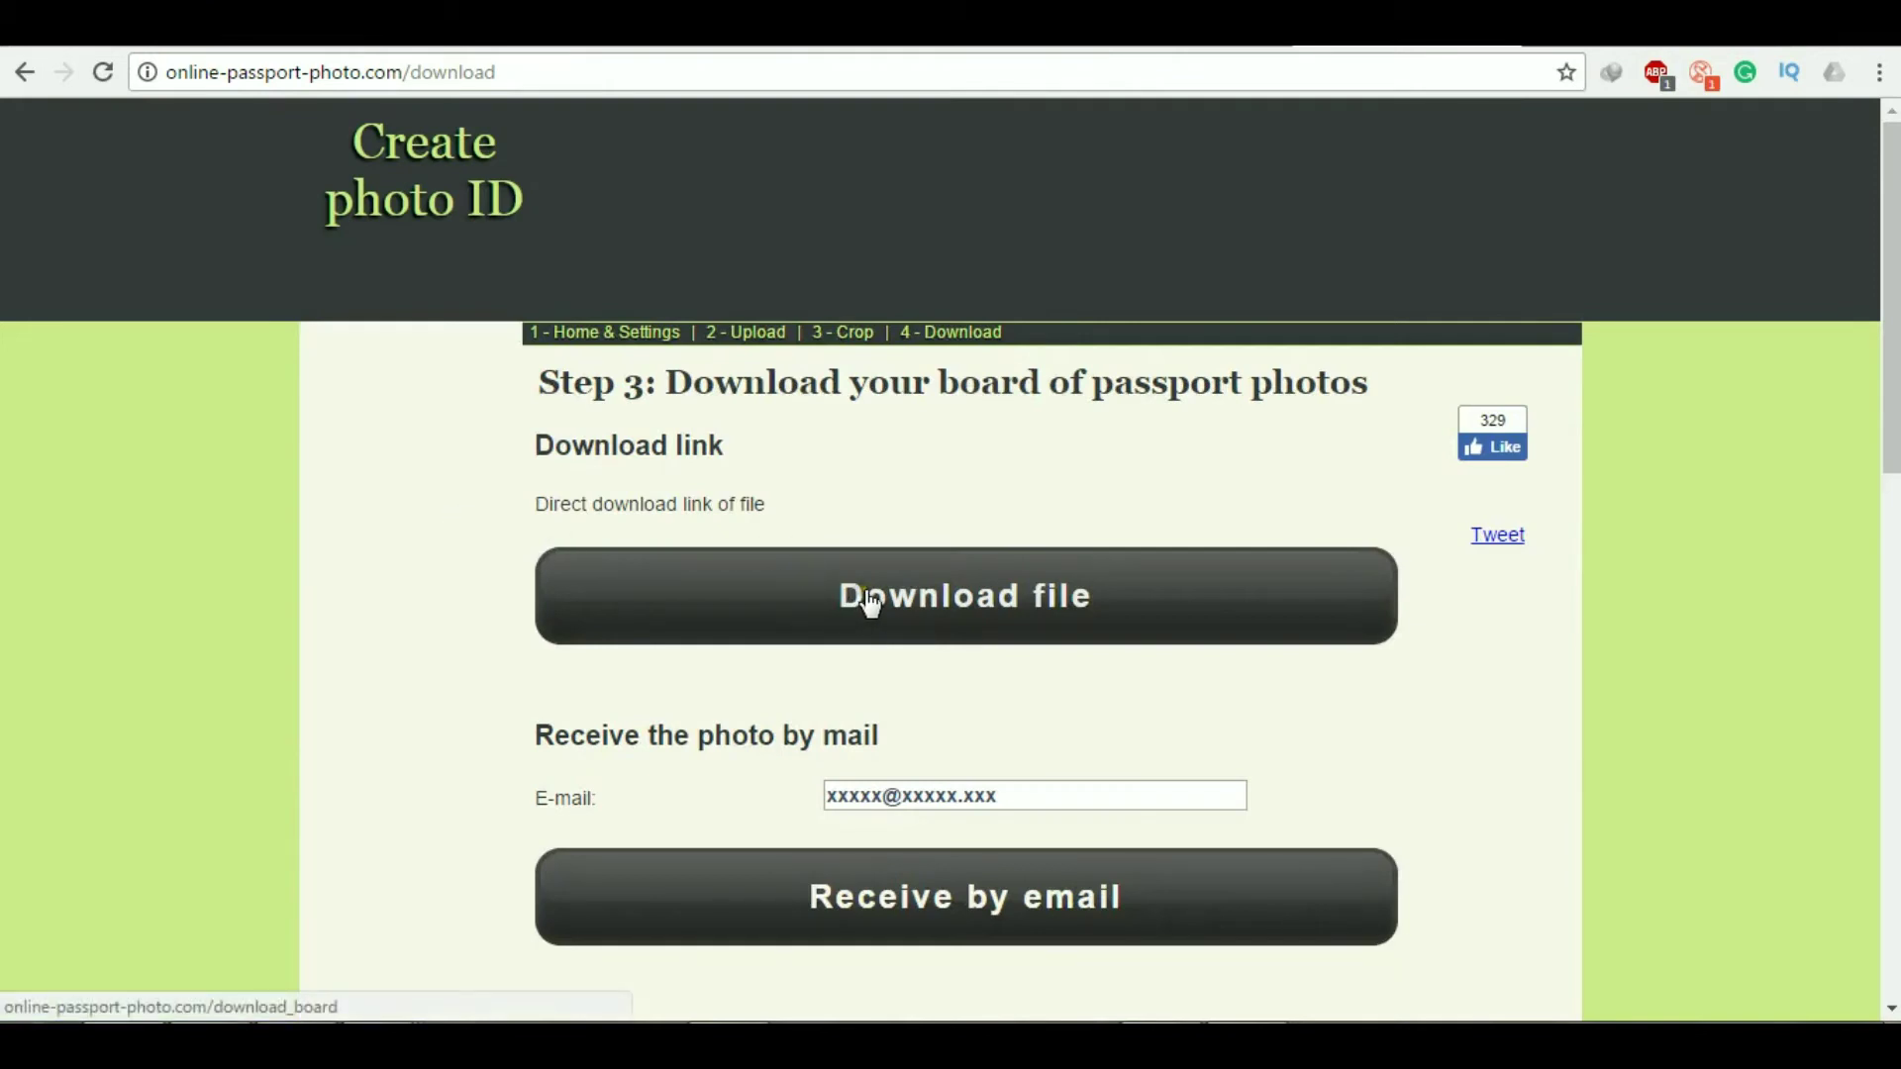
click(845, 798)
scroll(845, 799, down, 2)
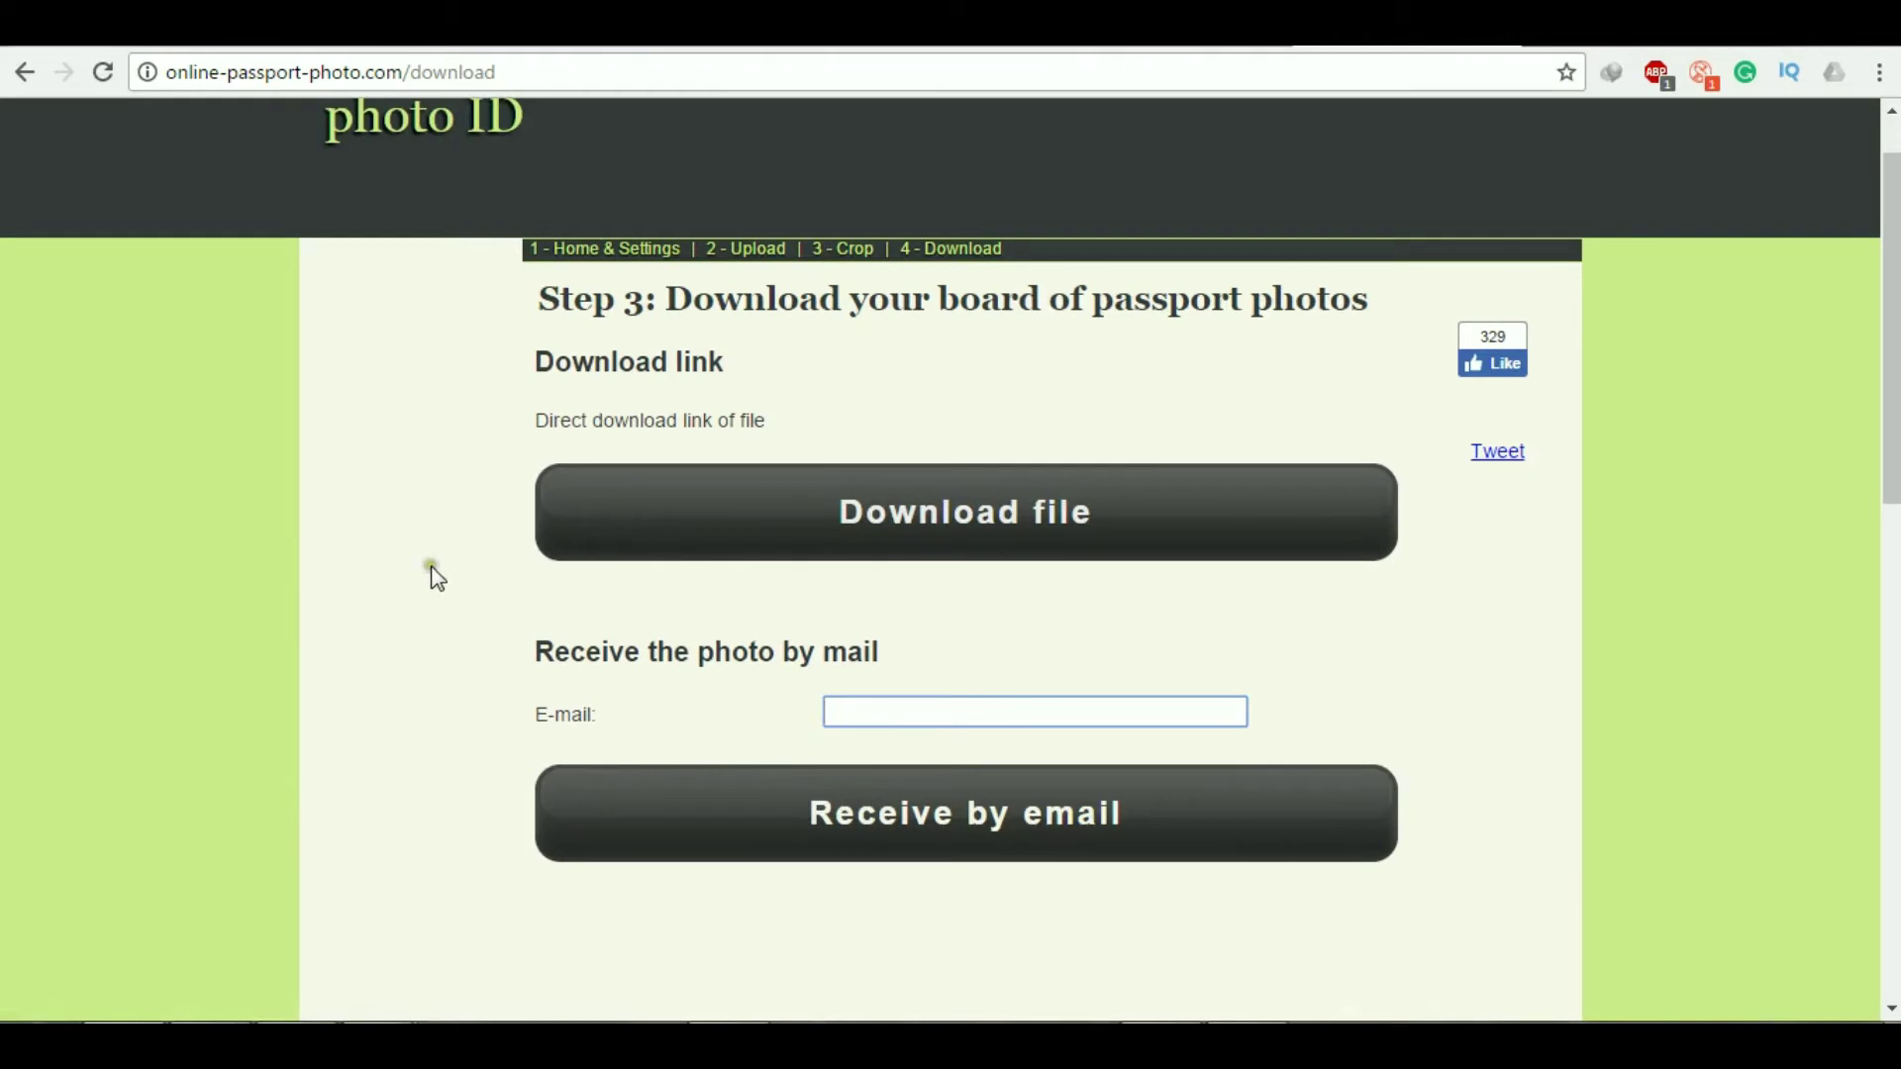
click(897, 520)
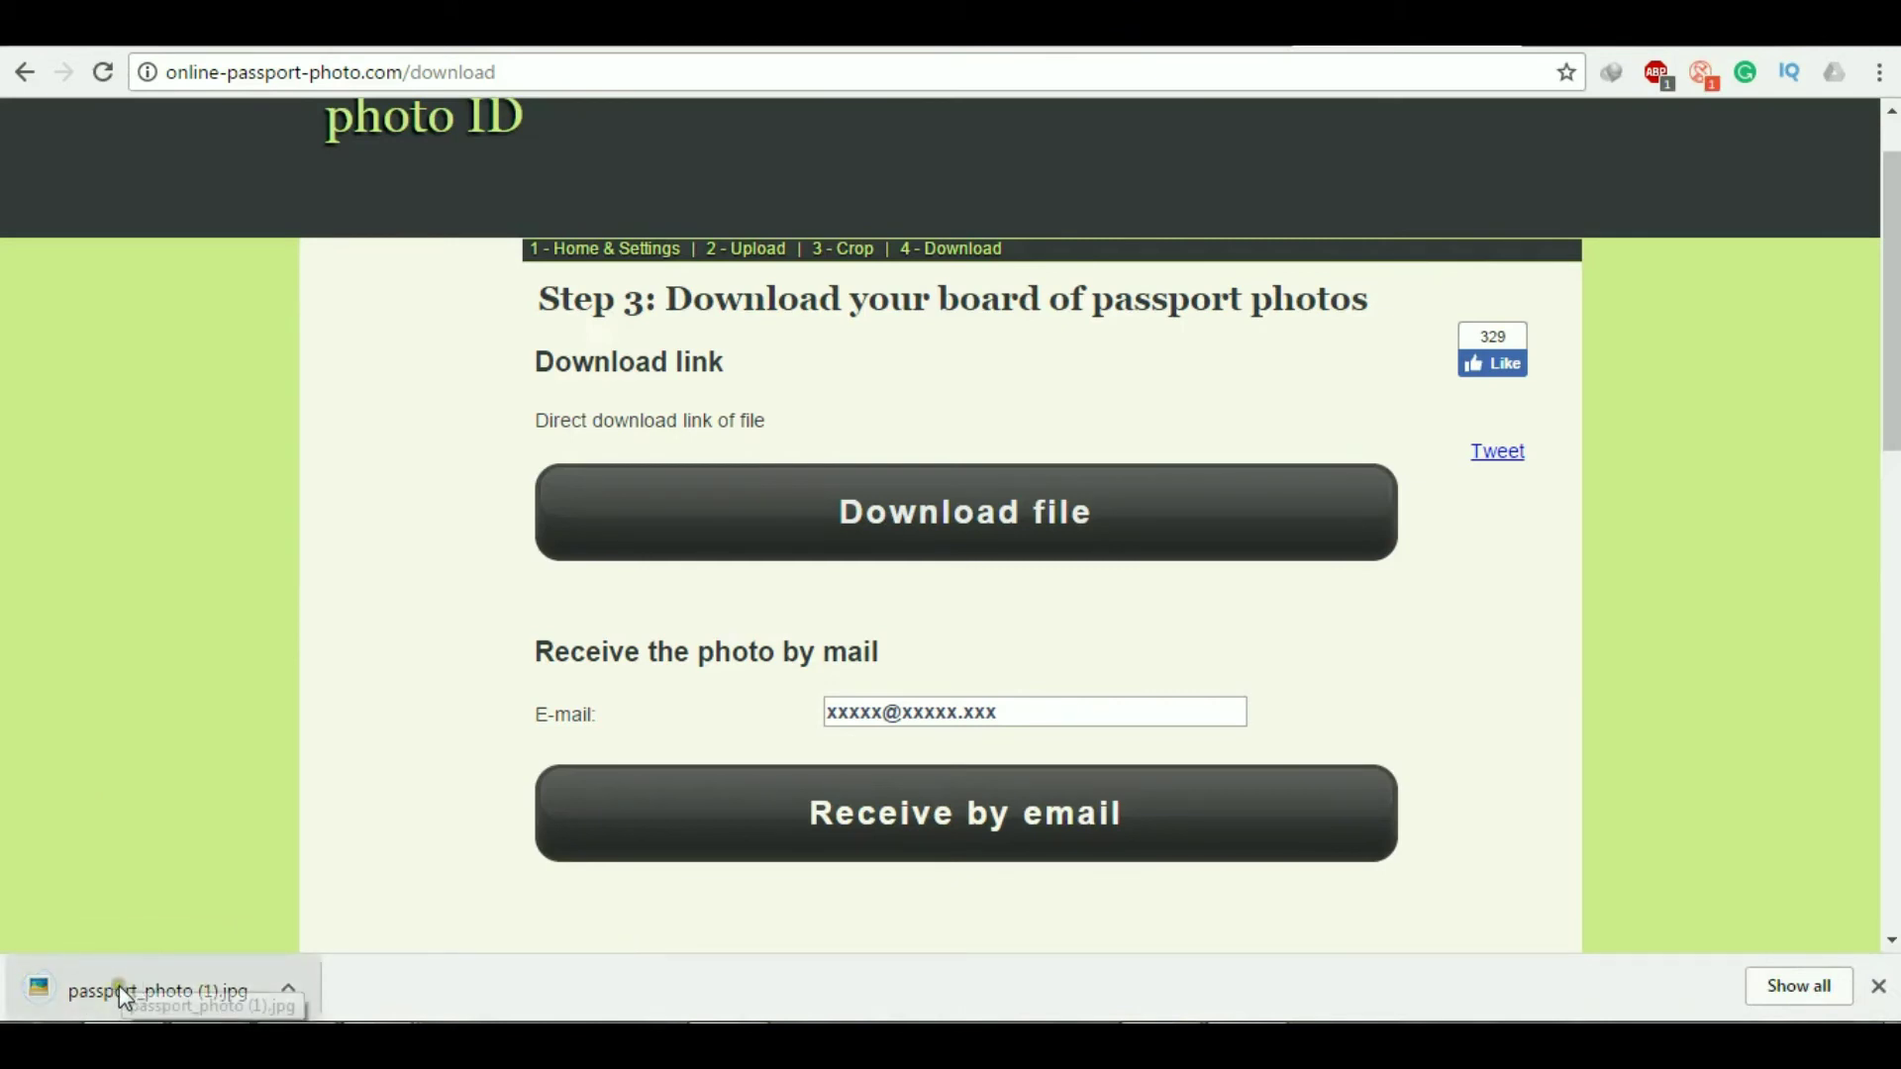
Open passport_photo (1).jpg in Picasa and rotate it clockwise so the faces stand upright
click(169, 995)
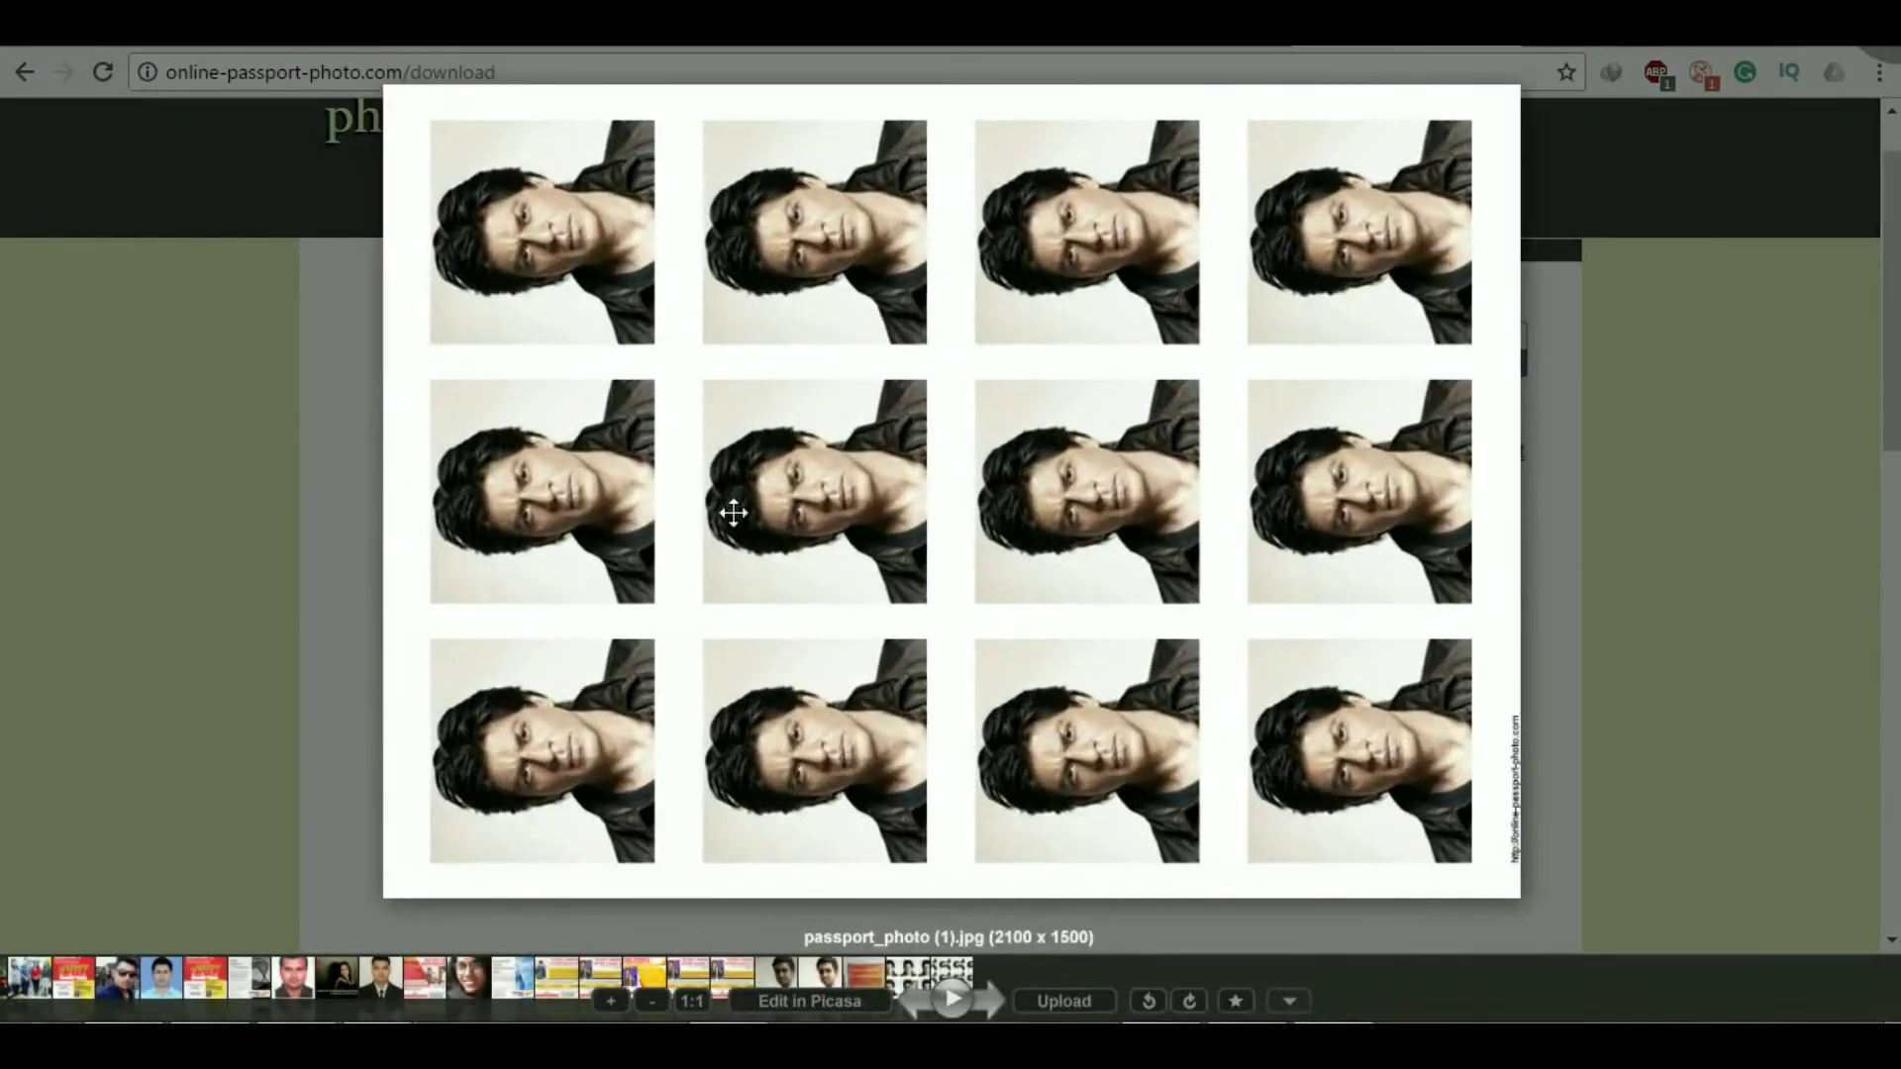
click(1190, 1000)
scroll(945, 524, up, 4)
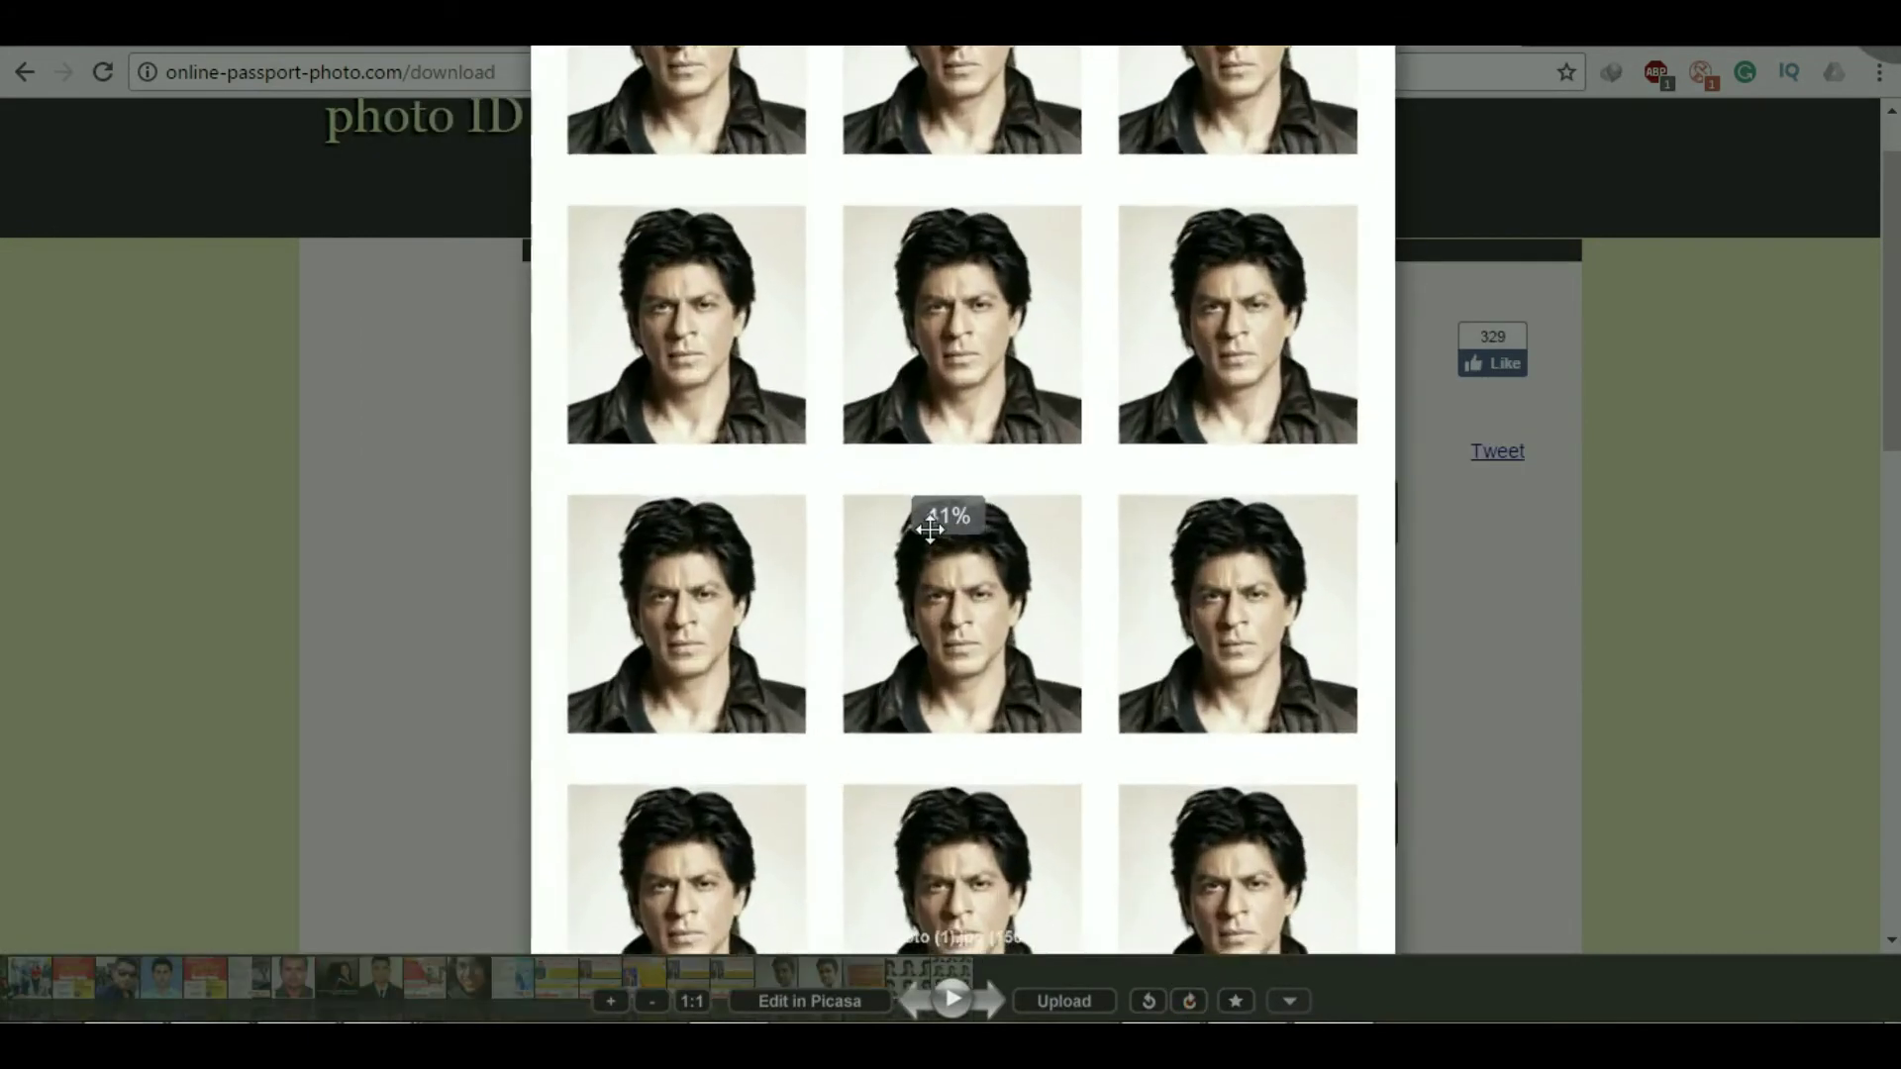
scroll(951, 535, down, 2)
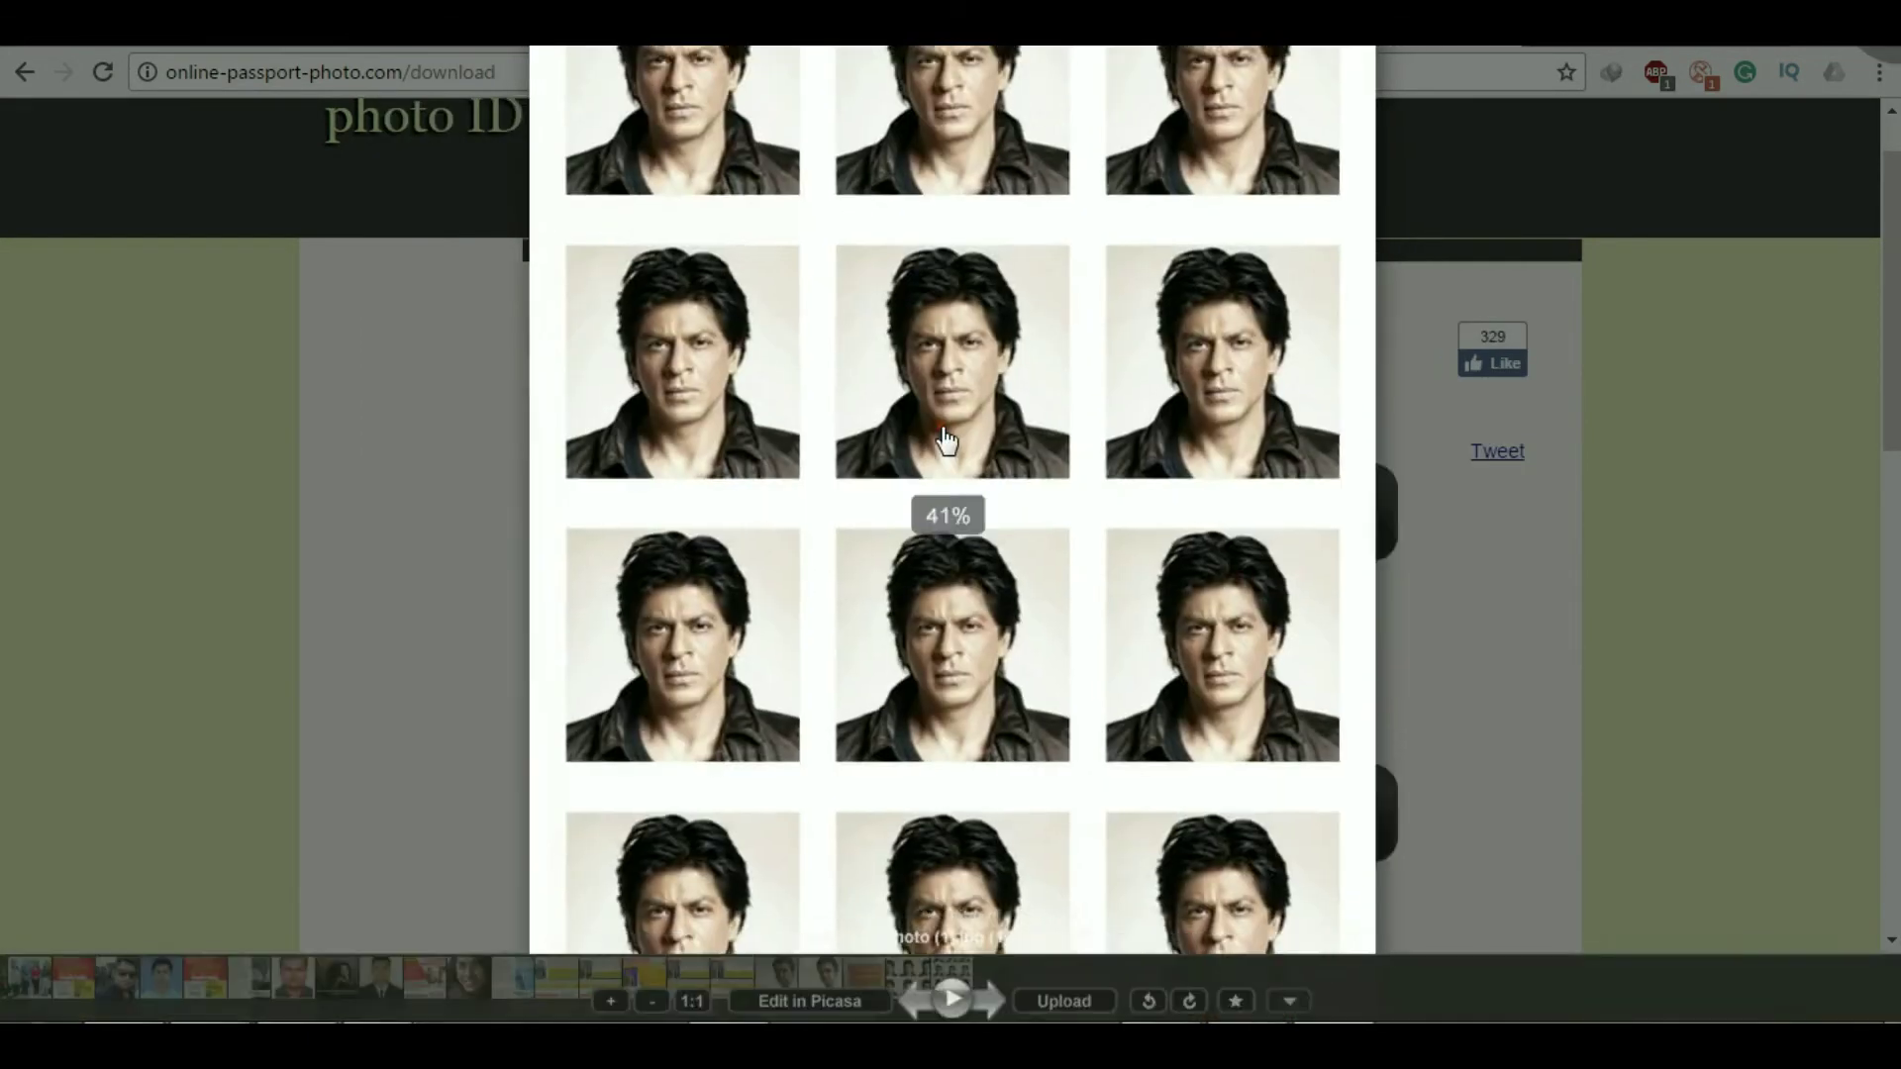
scroll(930, 500, down, 2)
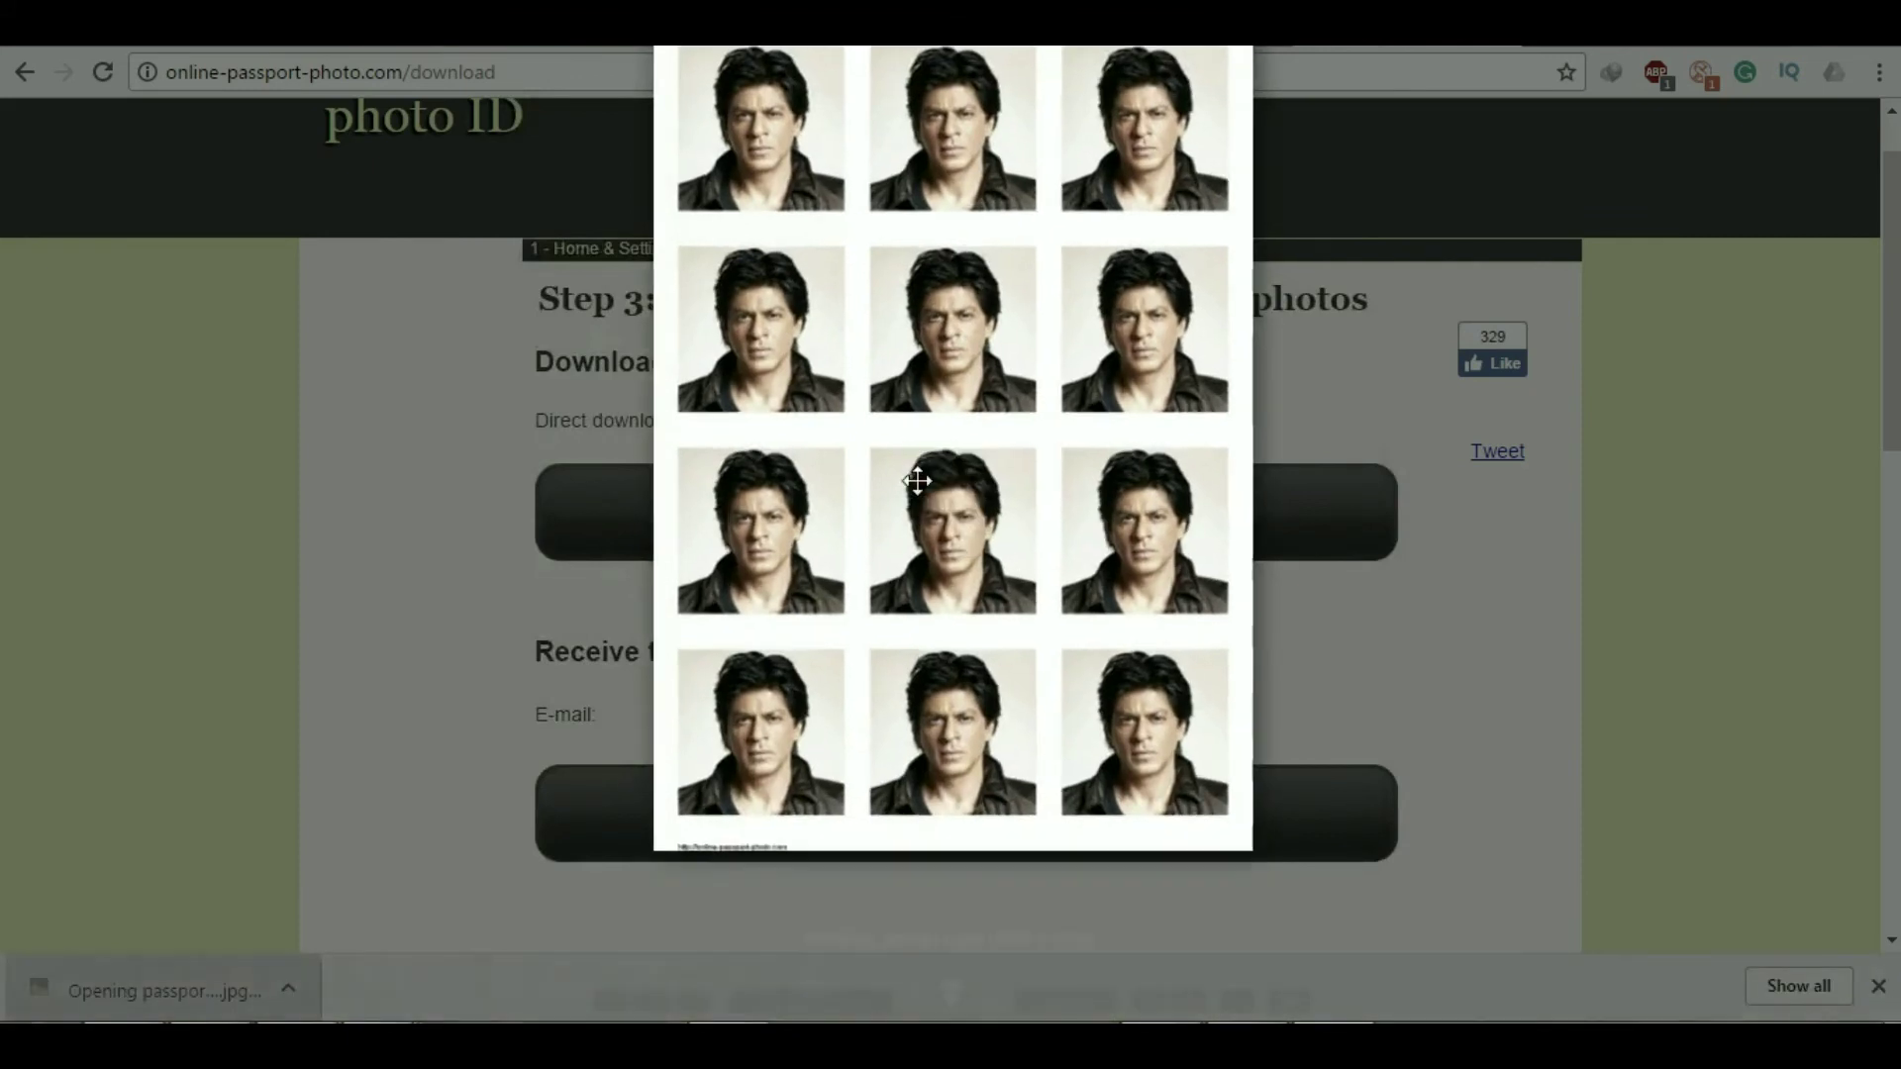
scroll(920, 485, up, 2)
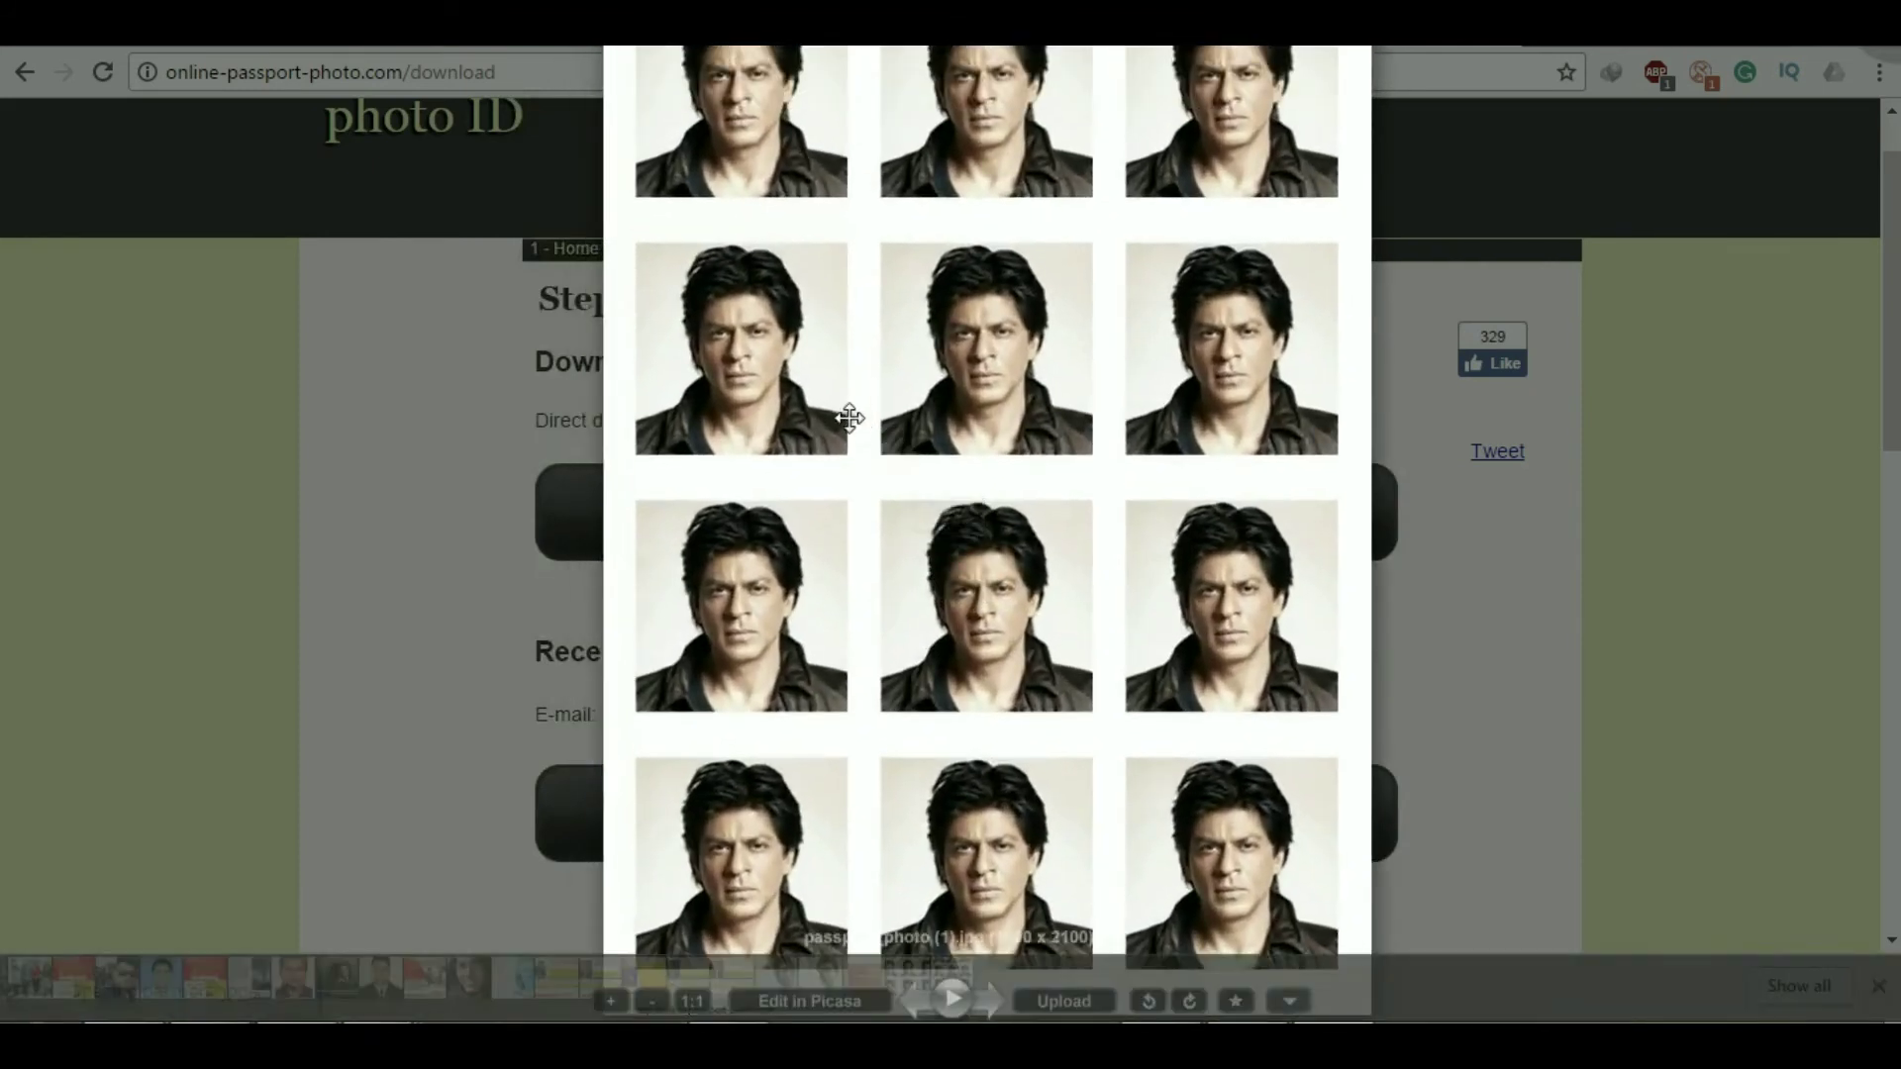
scroll(1007, 353, down, 2)
scroll(1007, 352, down, 1)
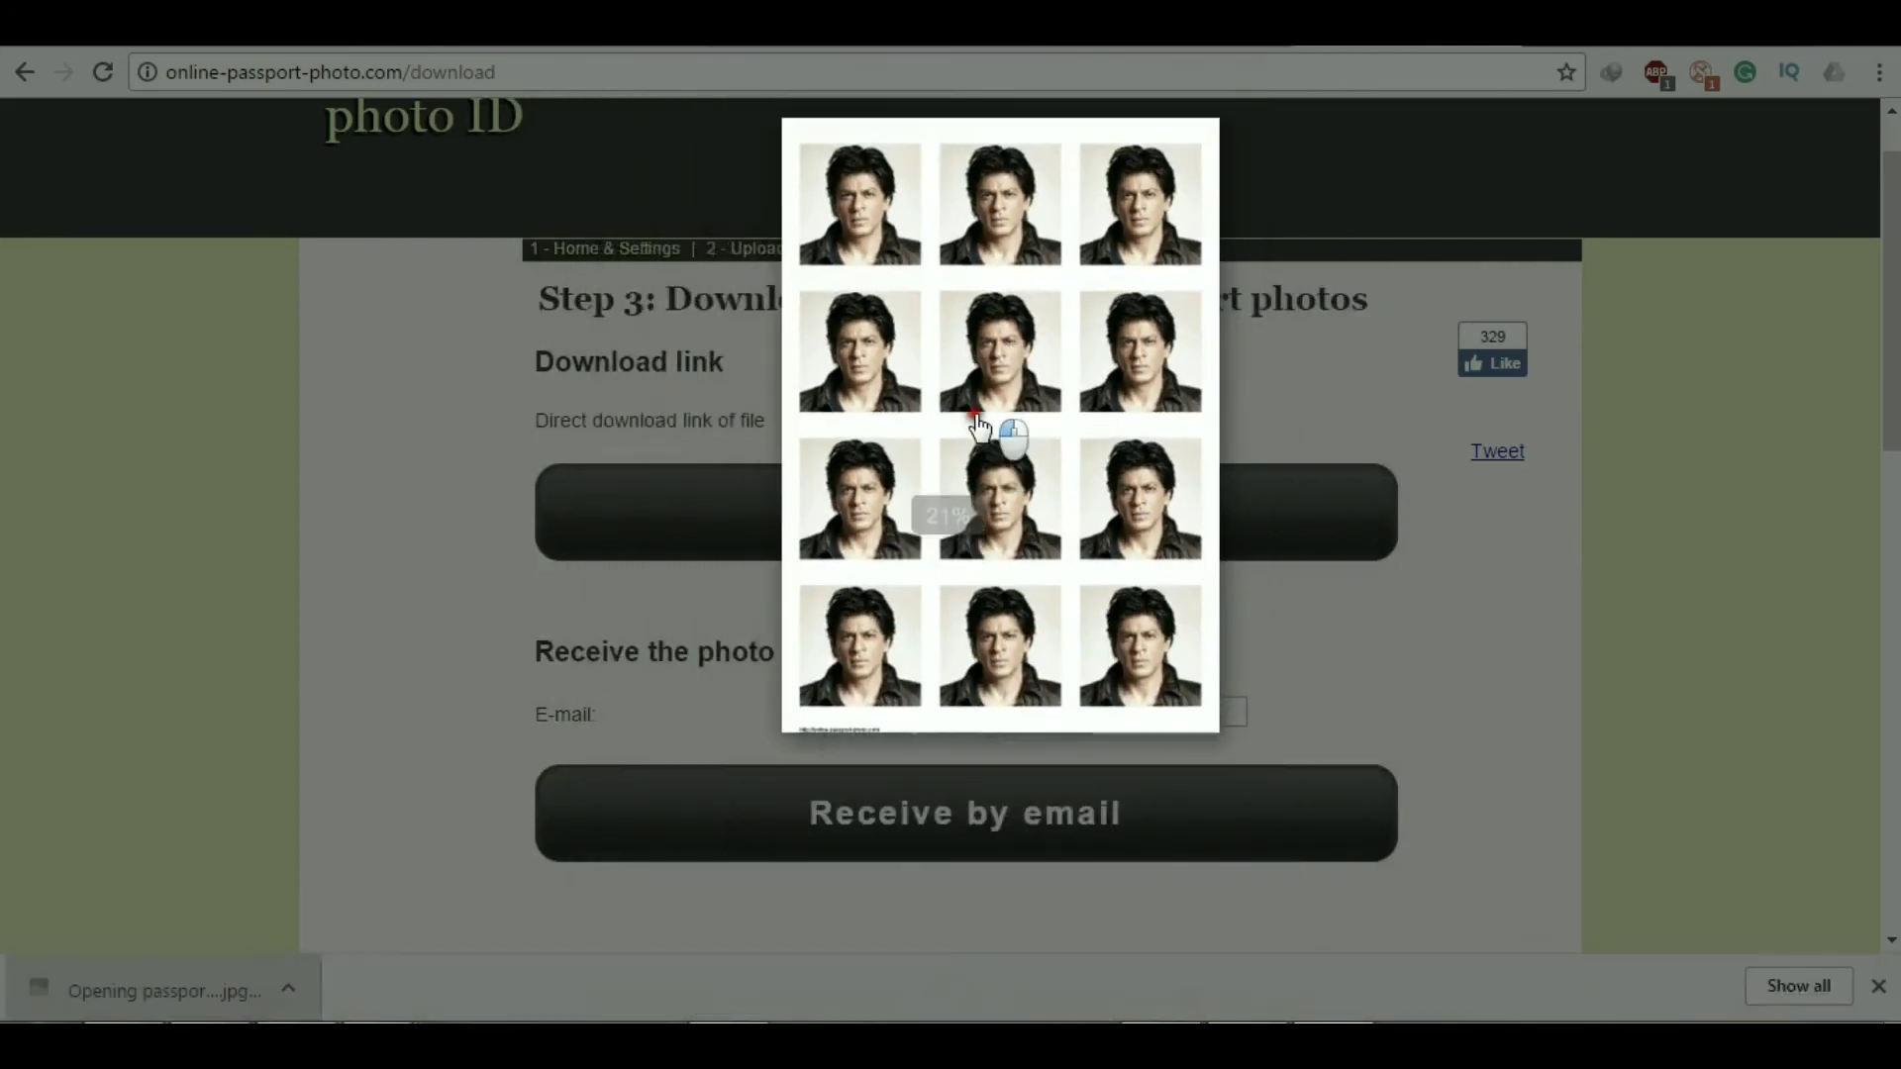
scroll(984, 485, up, 1)
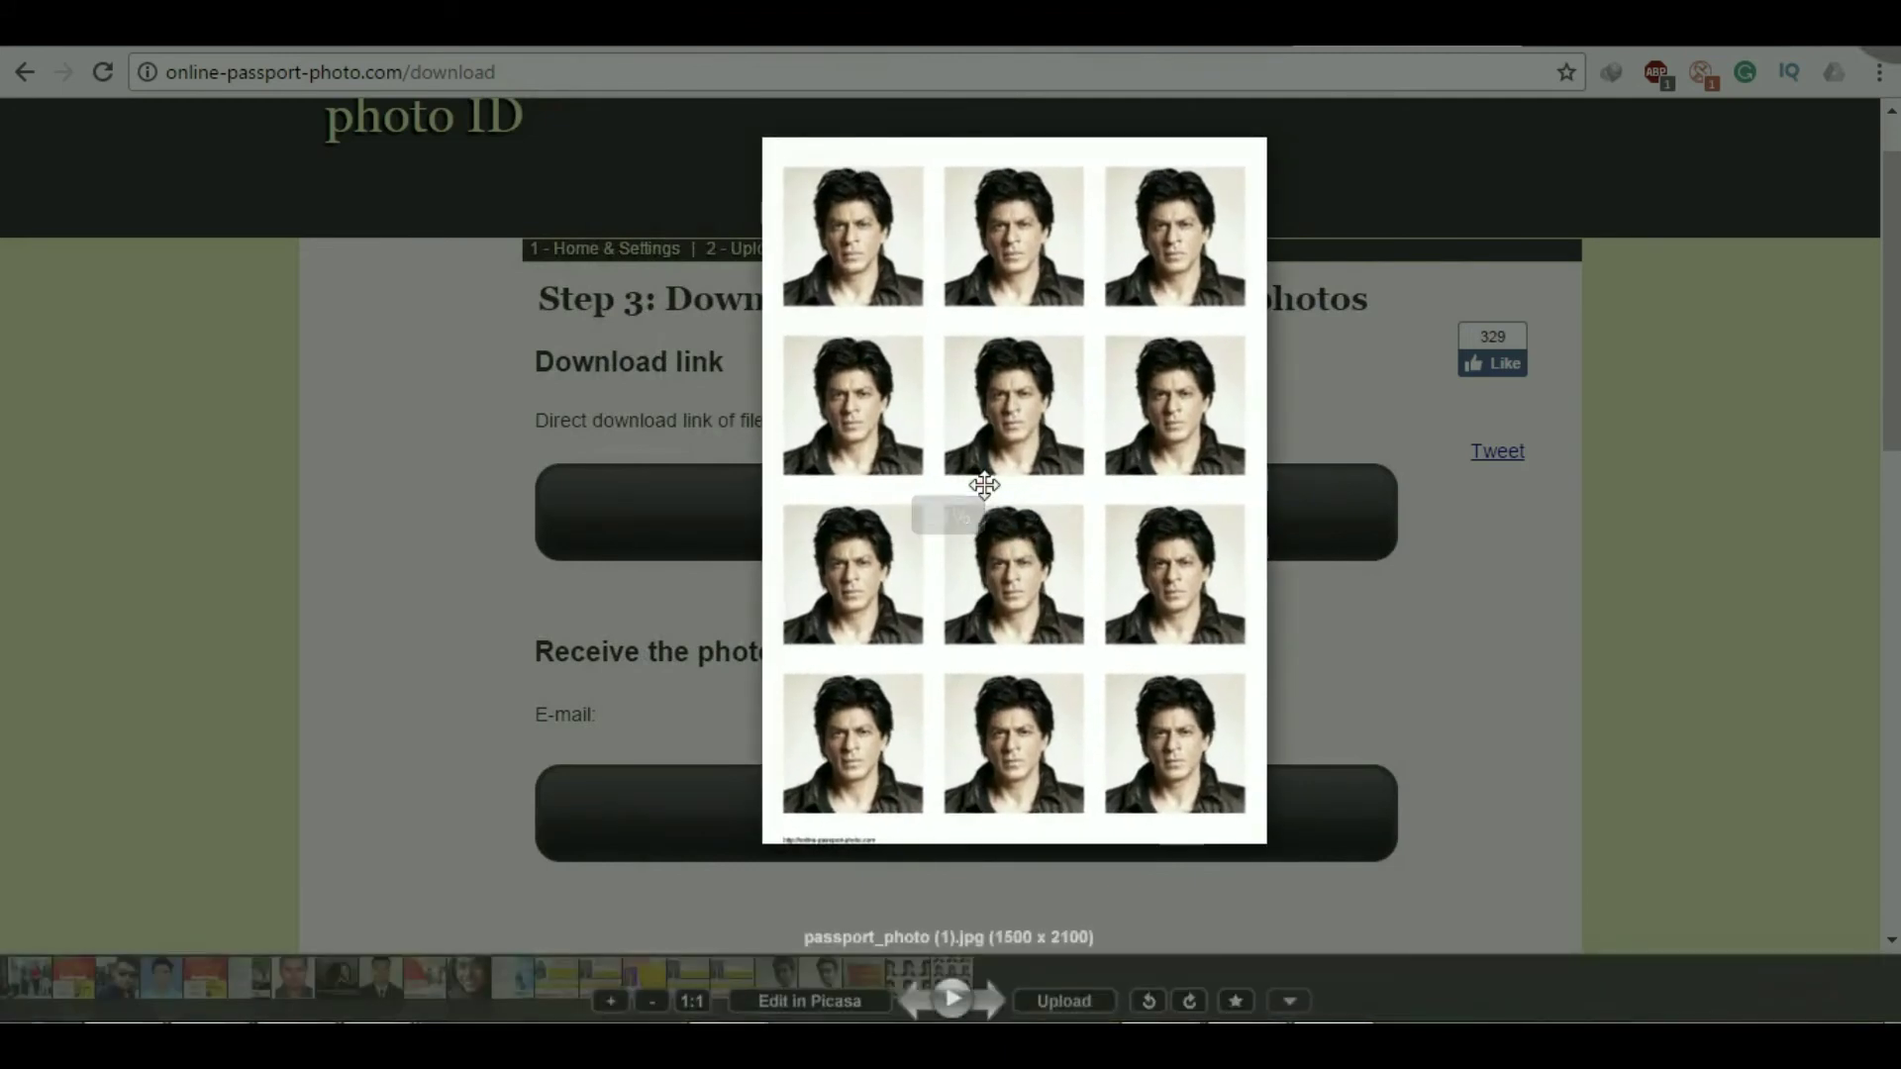
scroll(984, 485, up, 1)
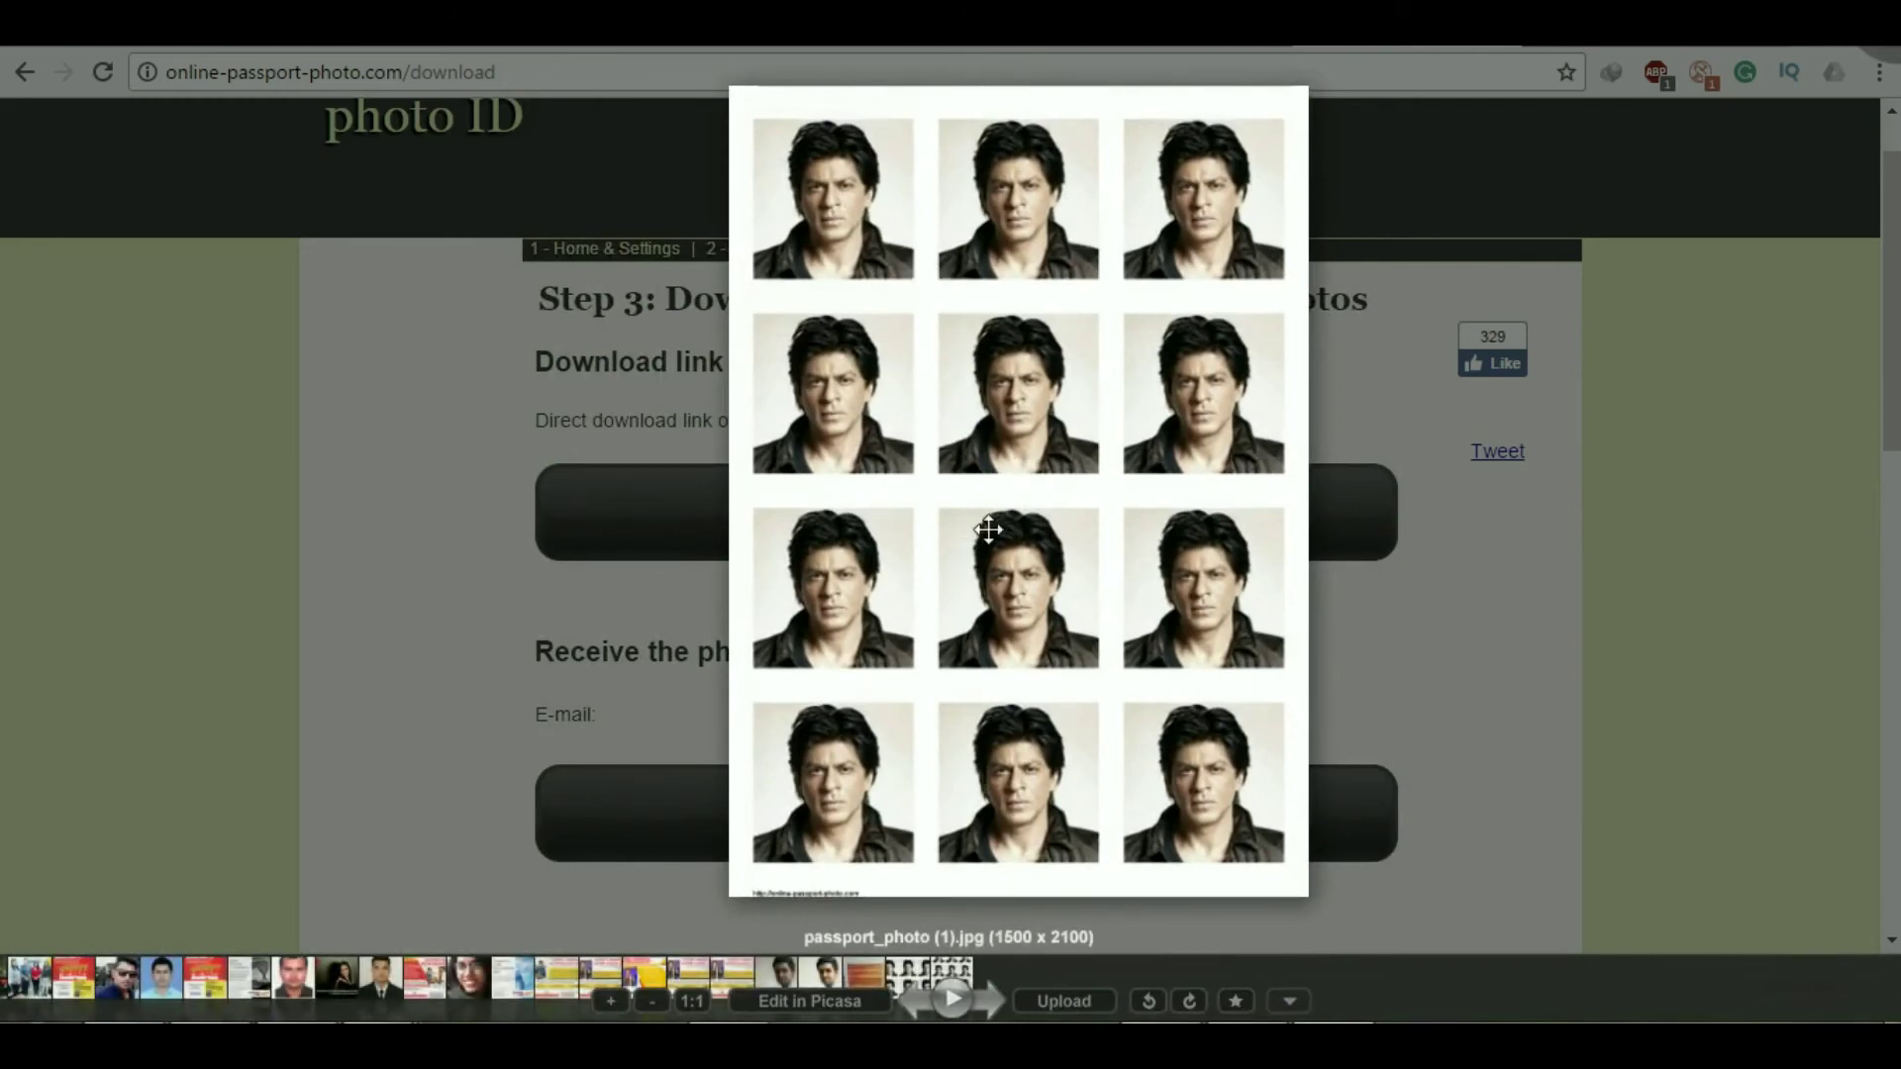
Zoom in close on a face to inspect it, zoom back out, and close the viewer
scroll(988, 530, up, 2)
scroll(988, 529, up, 1)
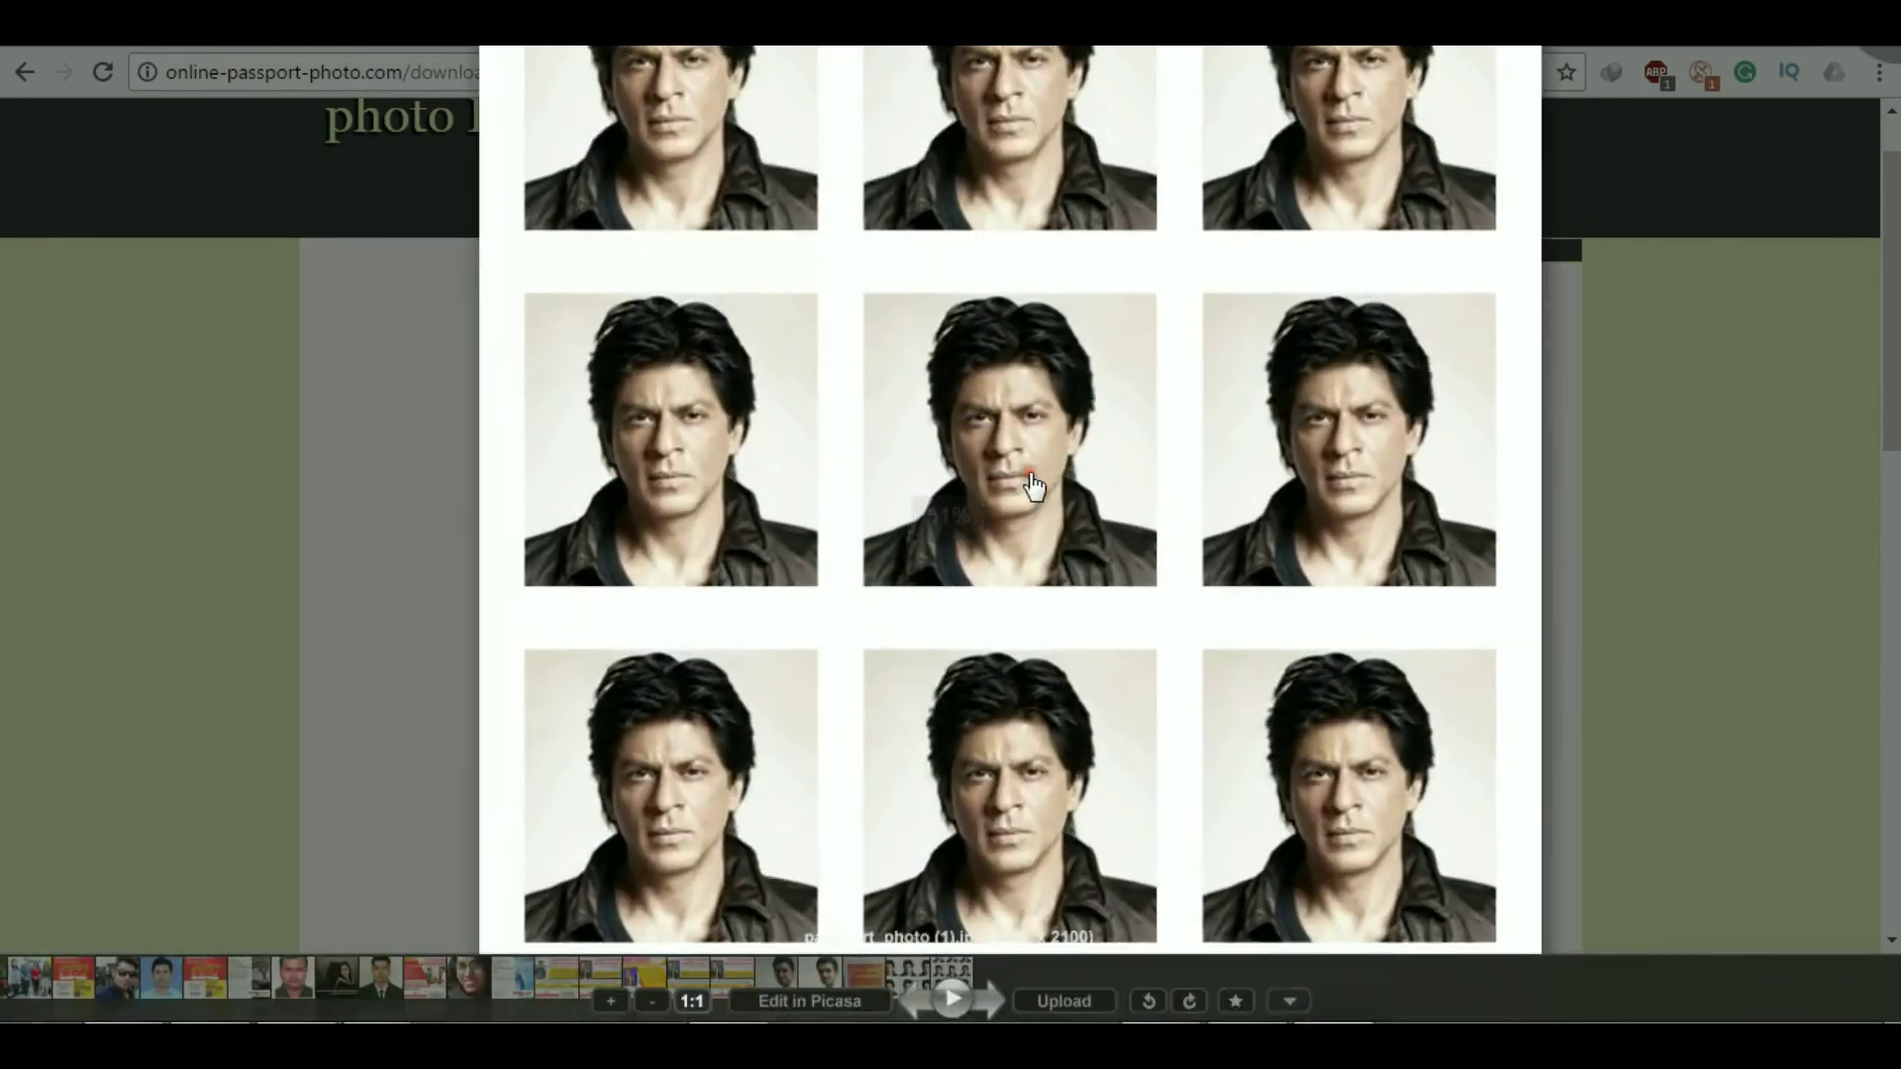
scroll(1030, 485, up, 4)
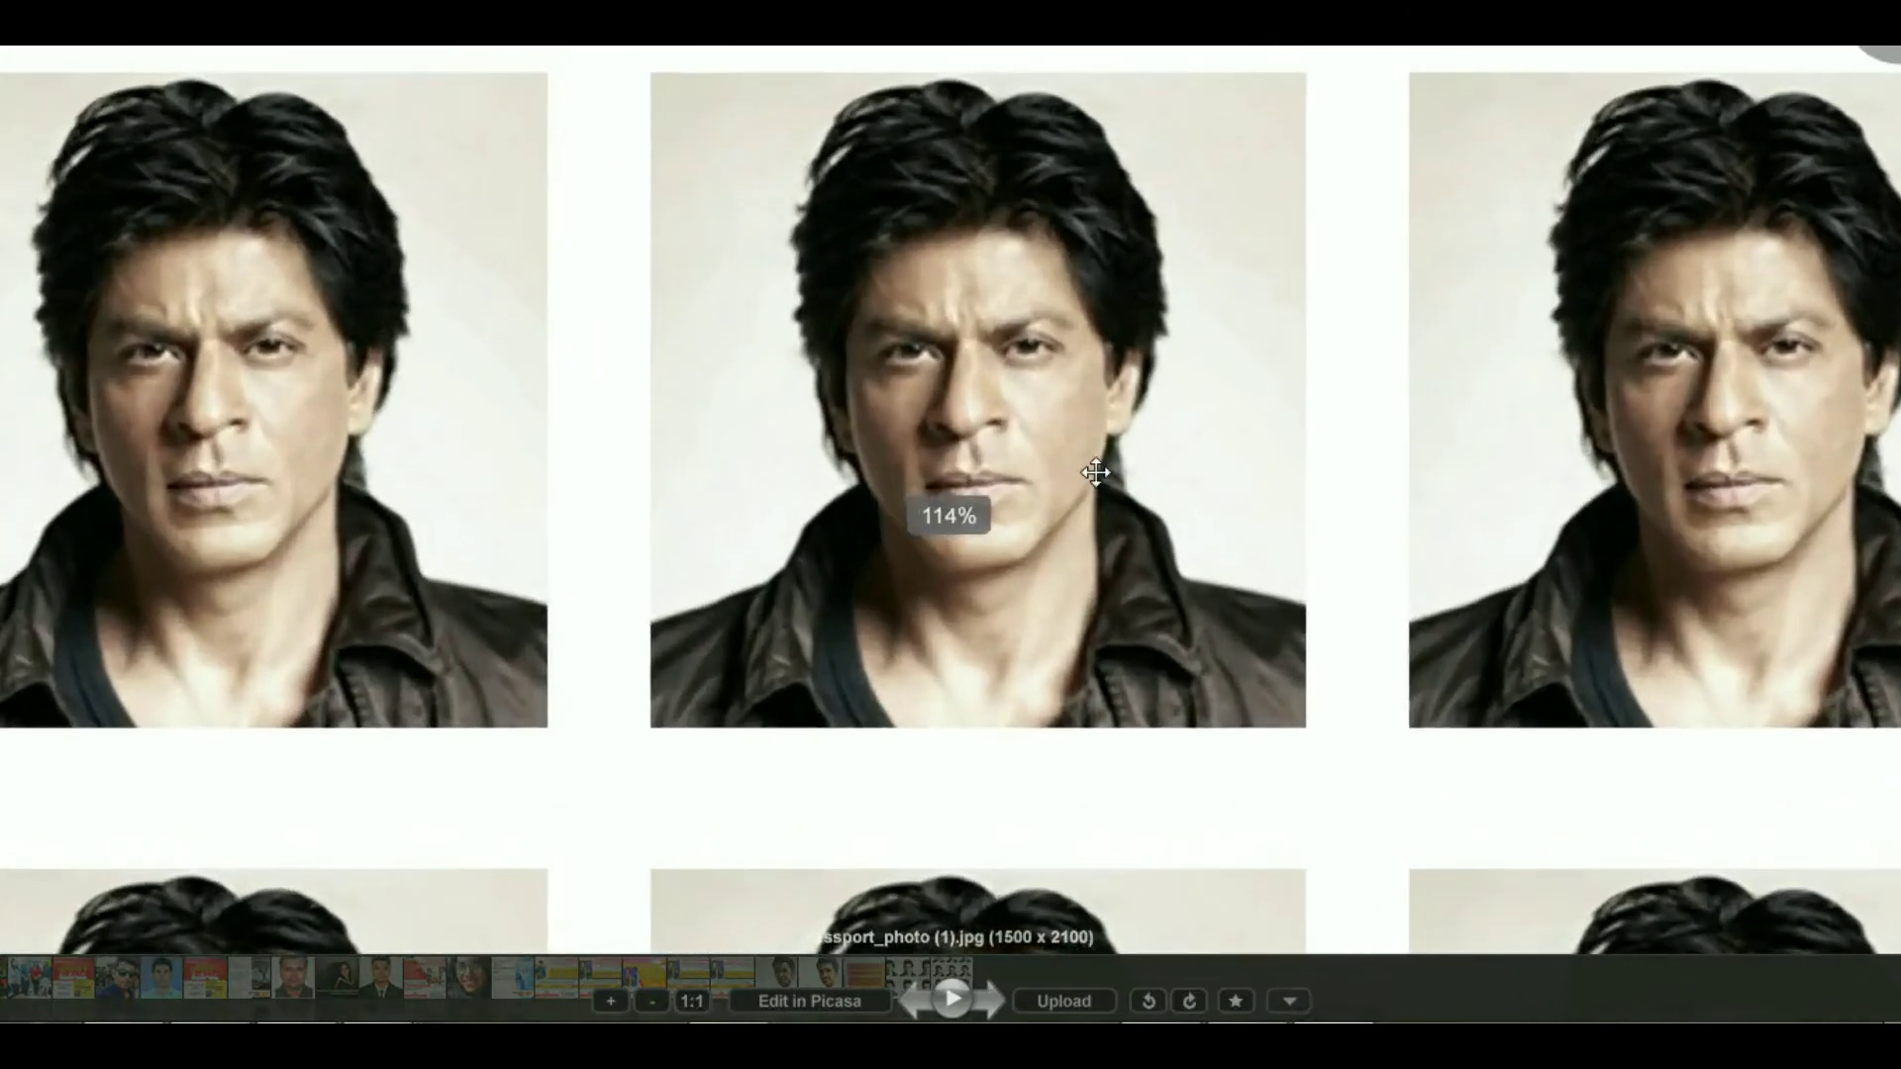
scroll(1095, 470, up, 6)
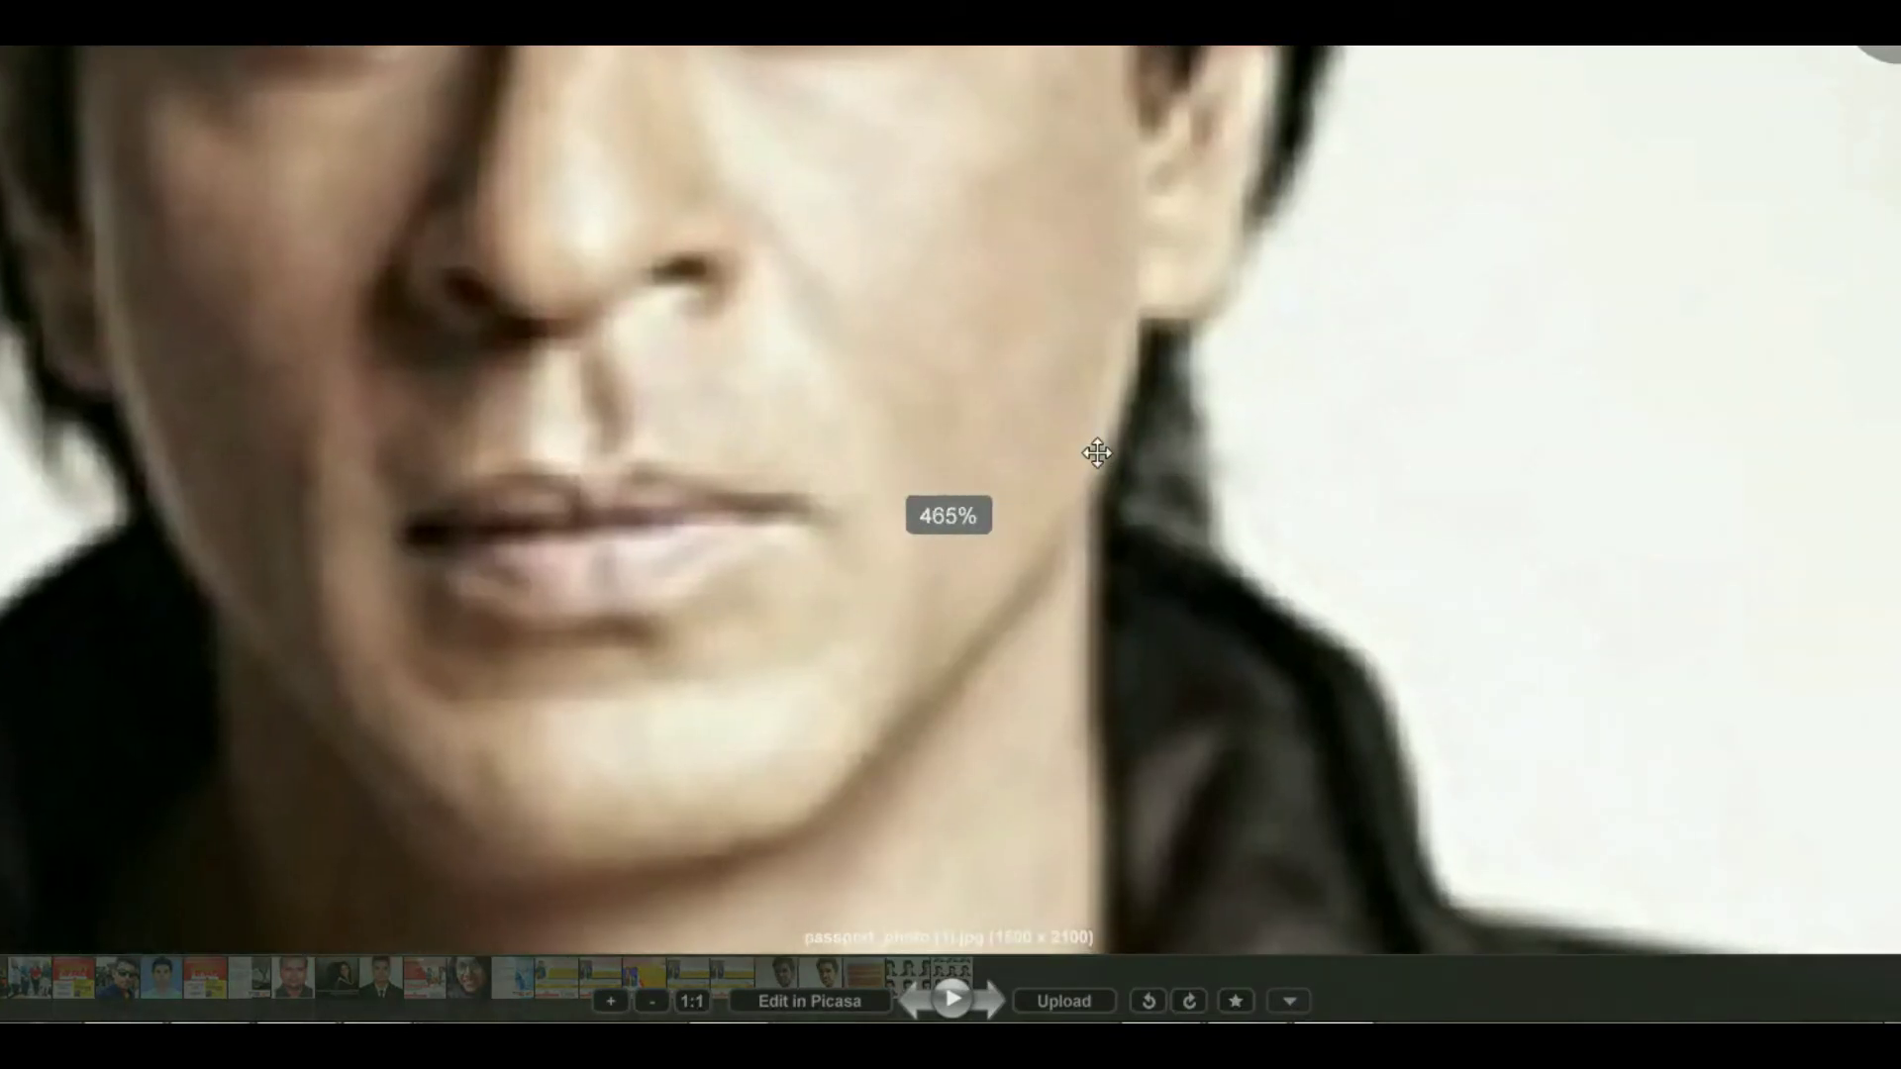
drag(832, 425, 937, 437)
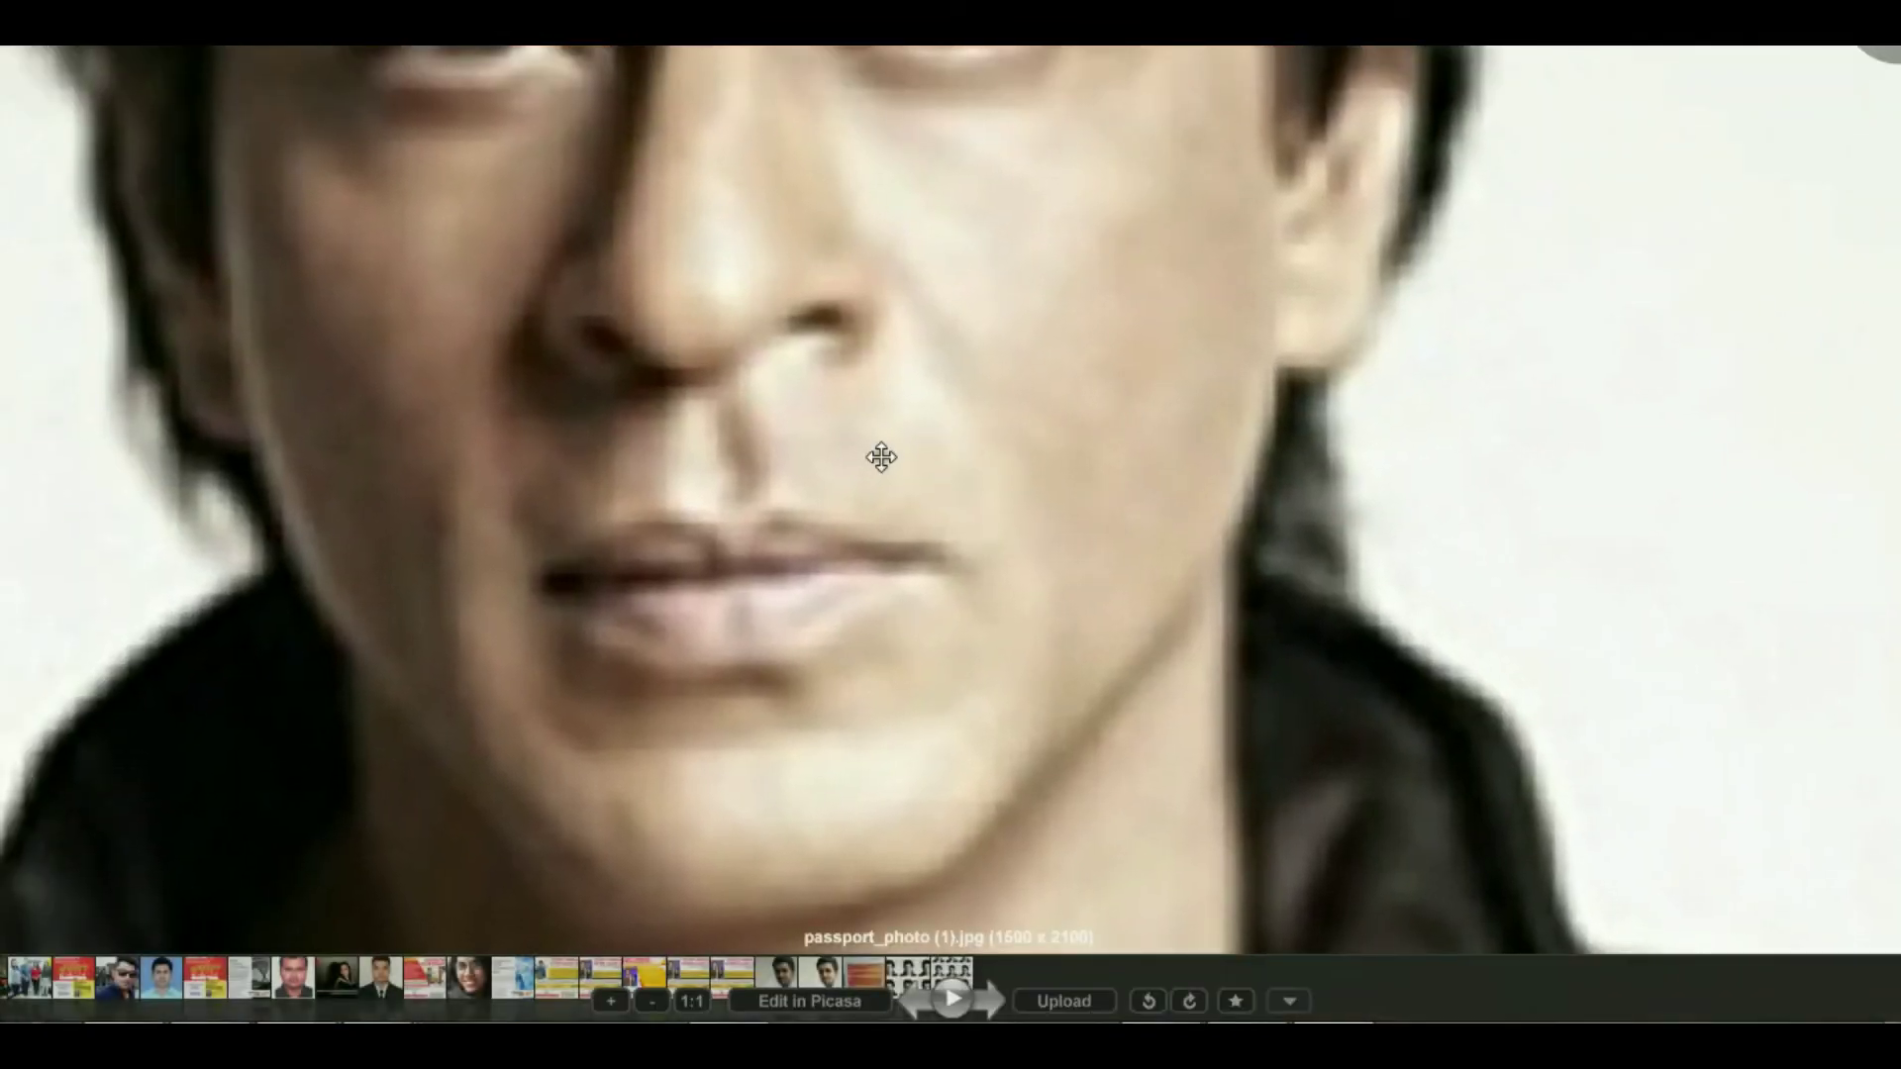
scroll(881, 456, up, 2)
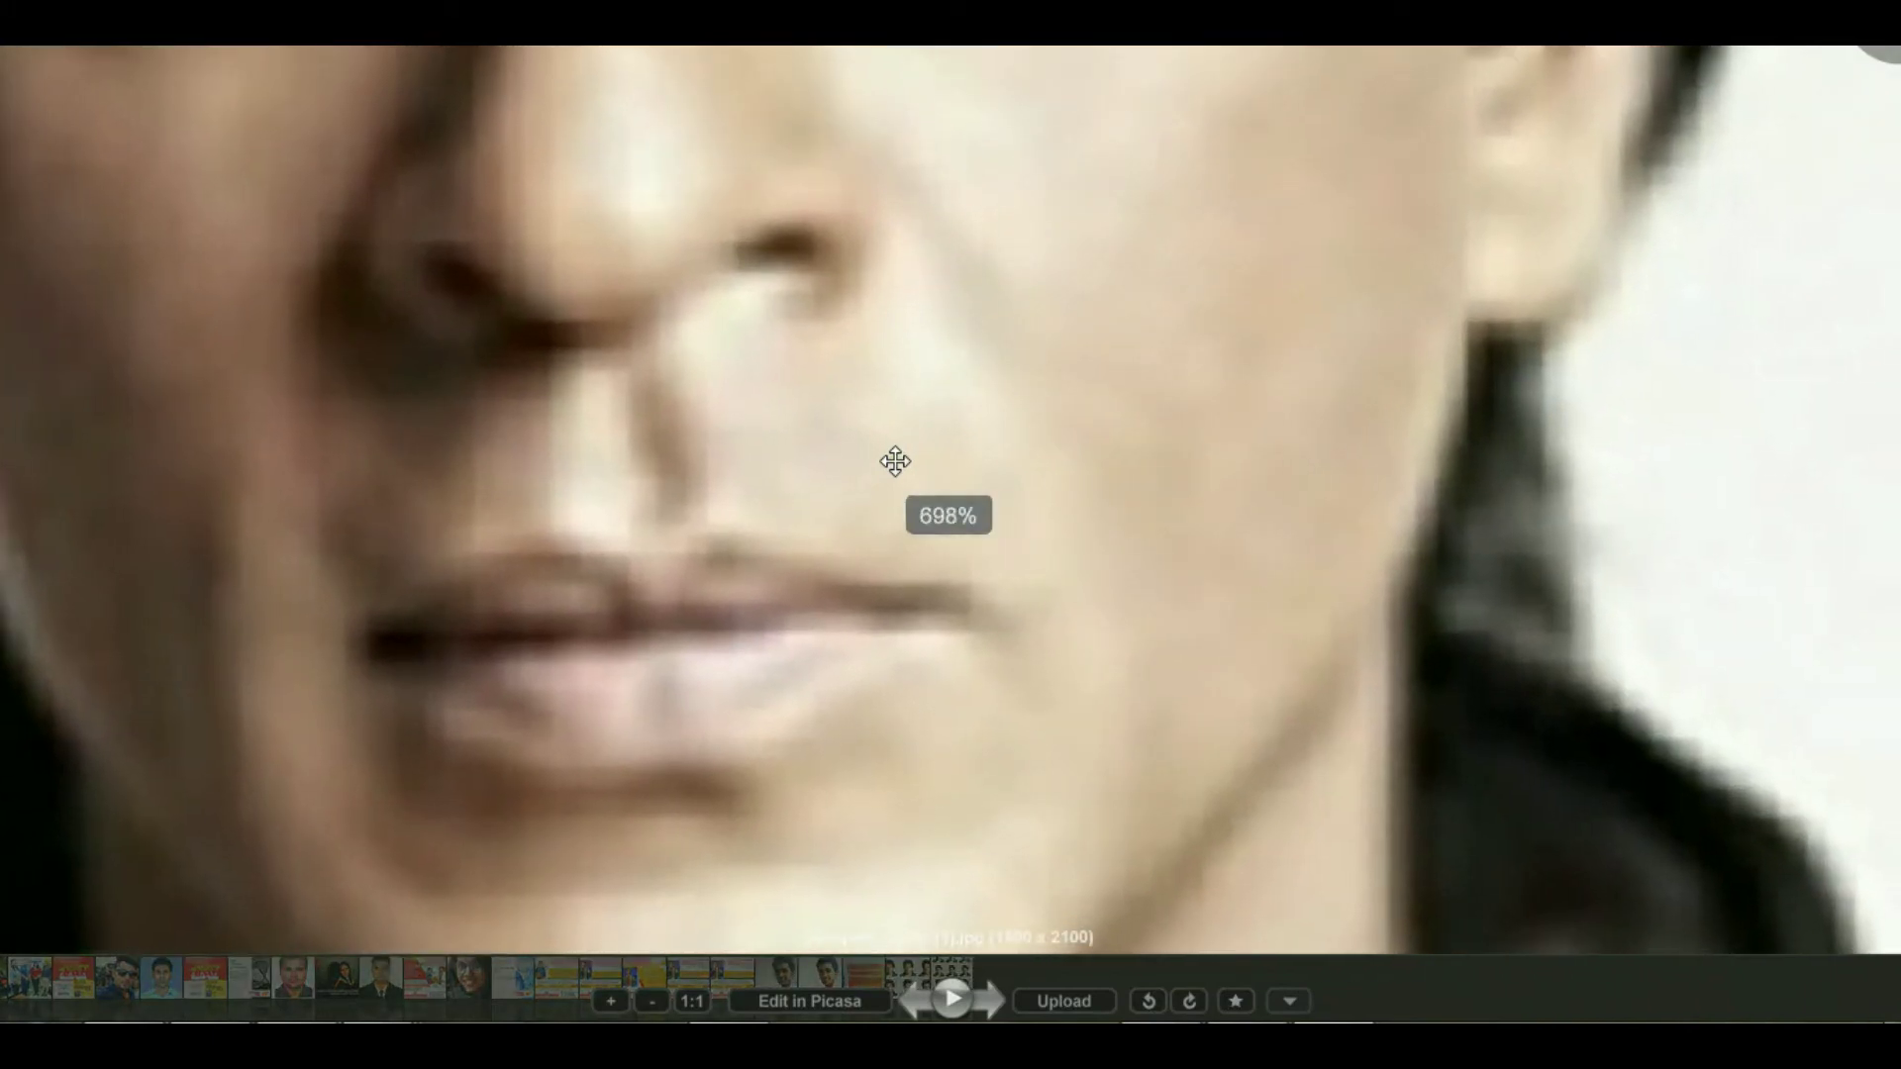
scroll(895, 462, down, 4)
scroll(895, 462, down, 1)
scroll(895, 462, down, 1)
scroll(895, 462, down, 5)
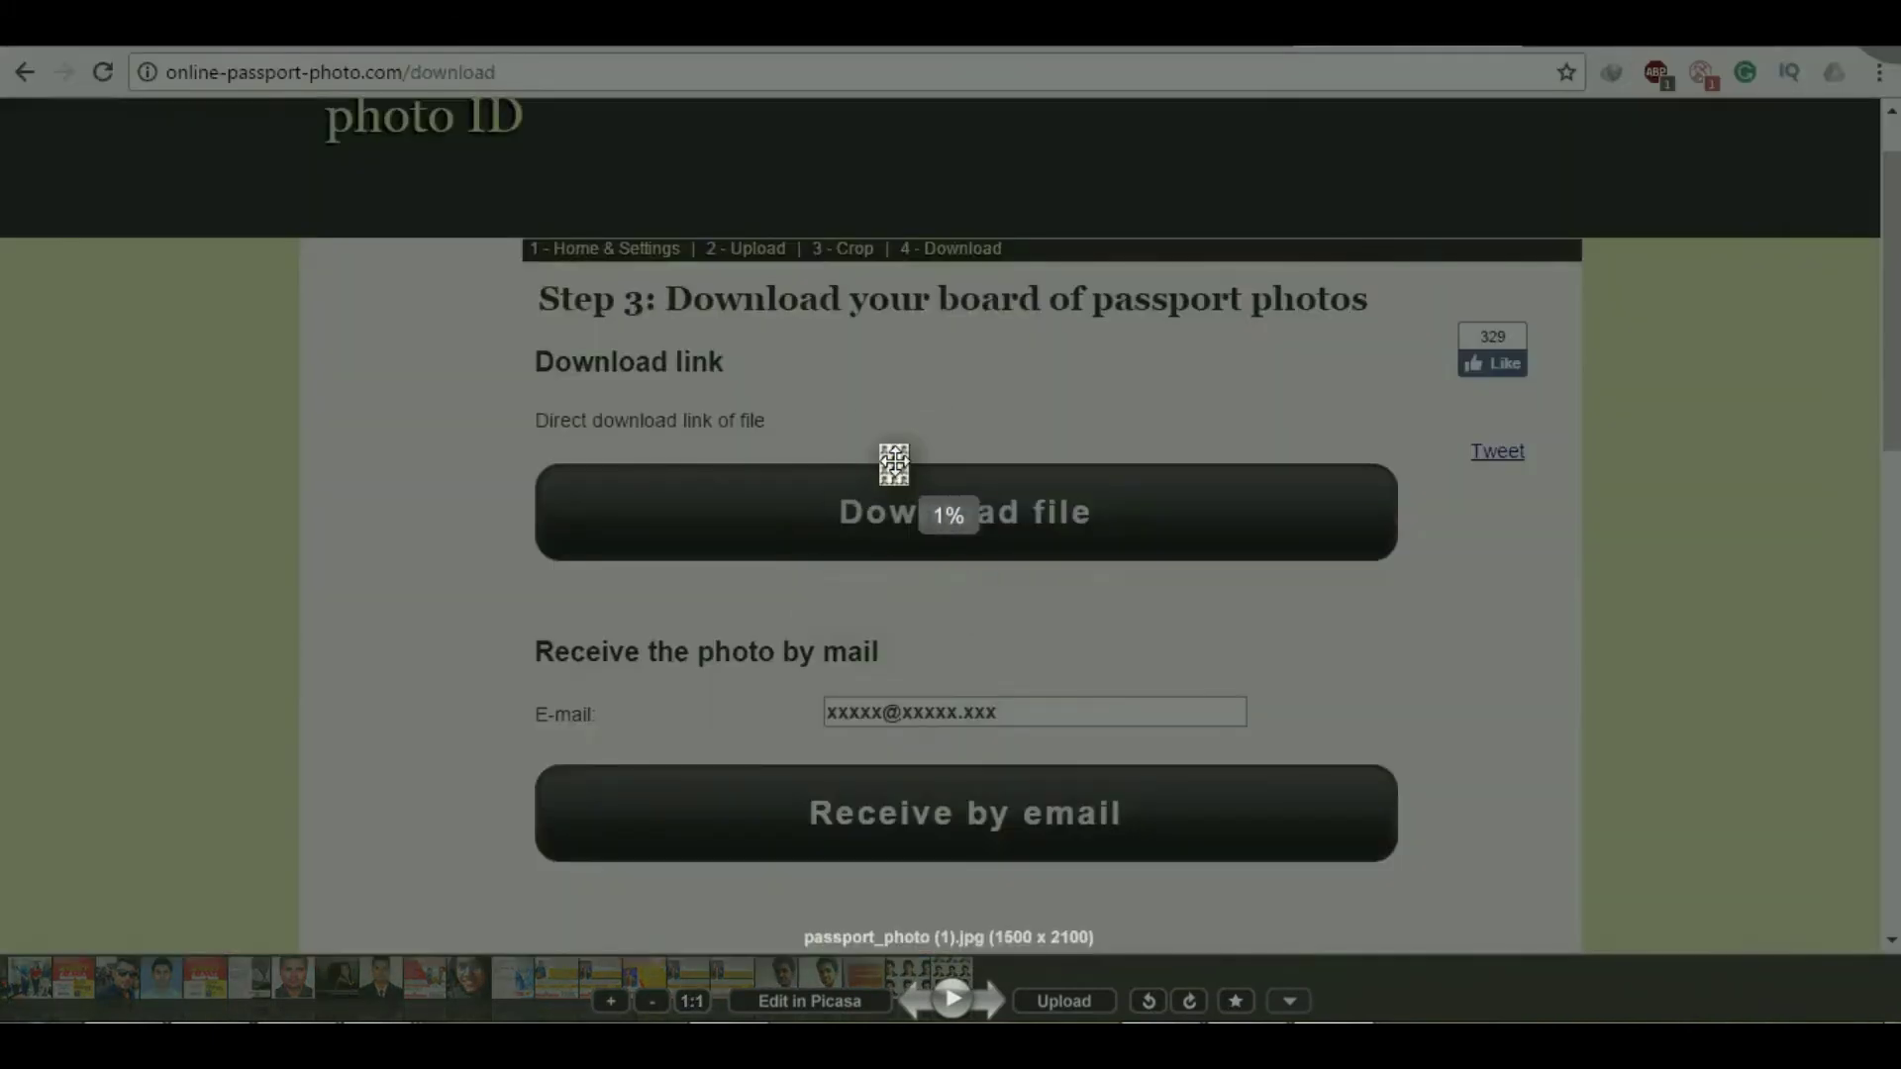
scroll(903, 479, up, 2)
scroll(903, 479, up, 3)
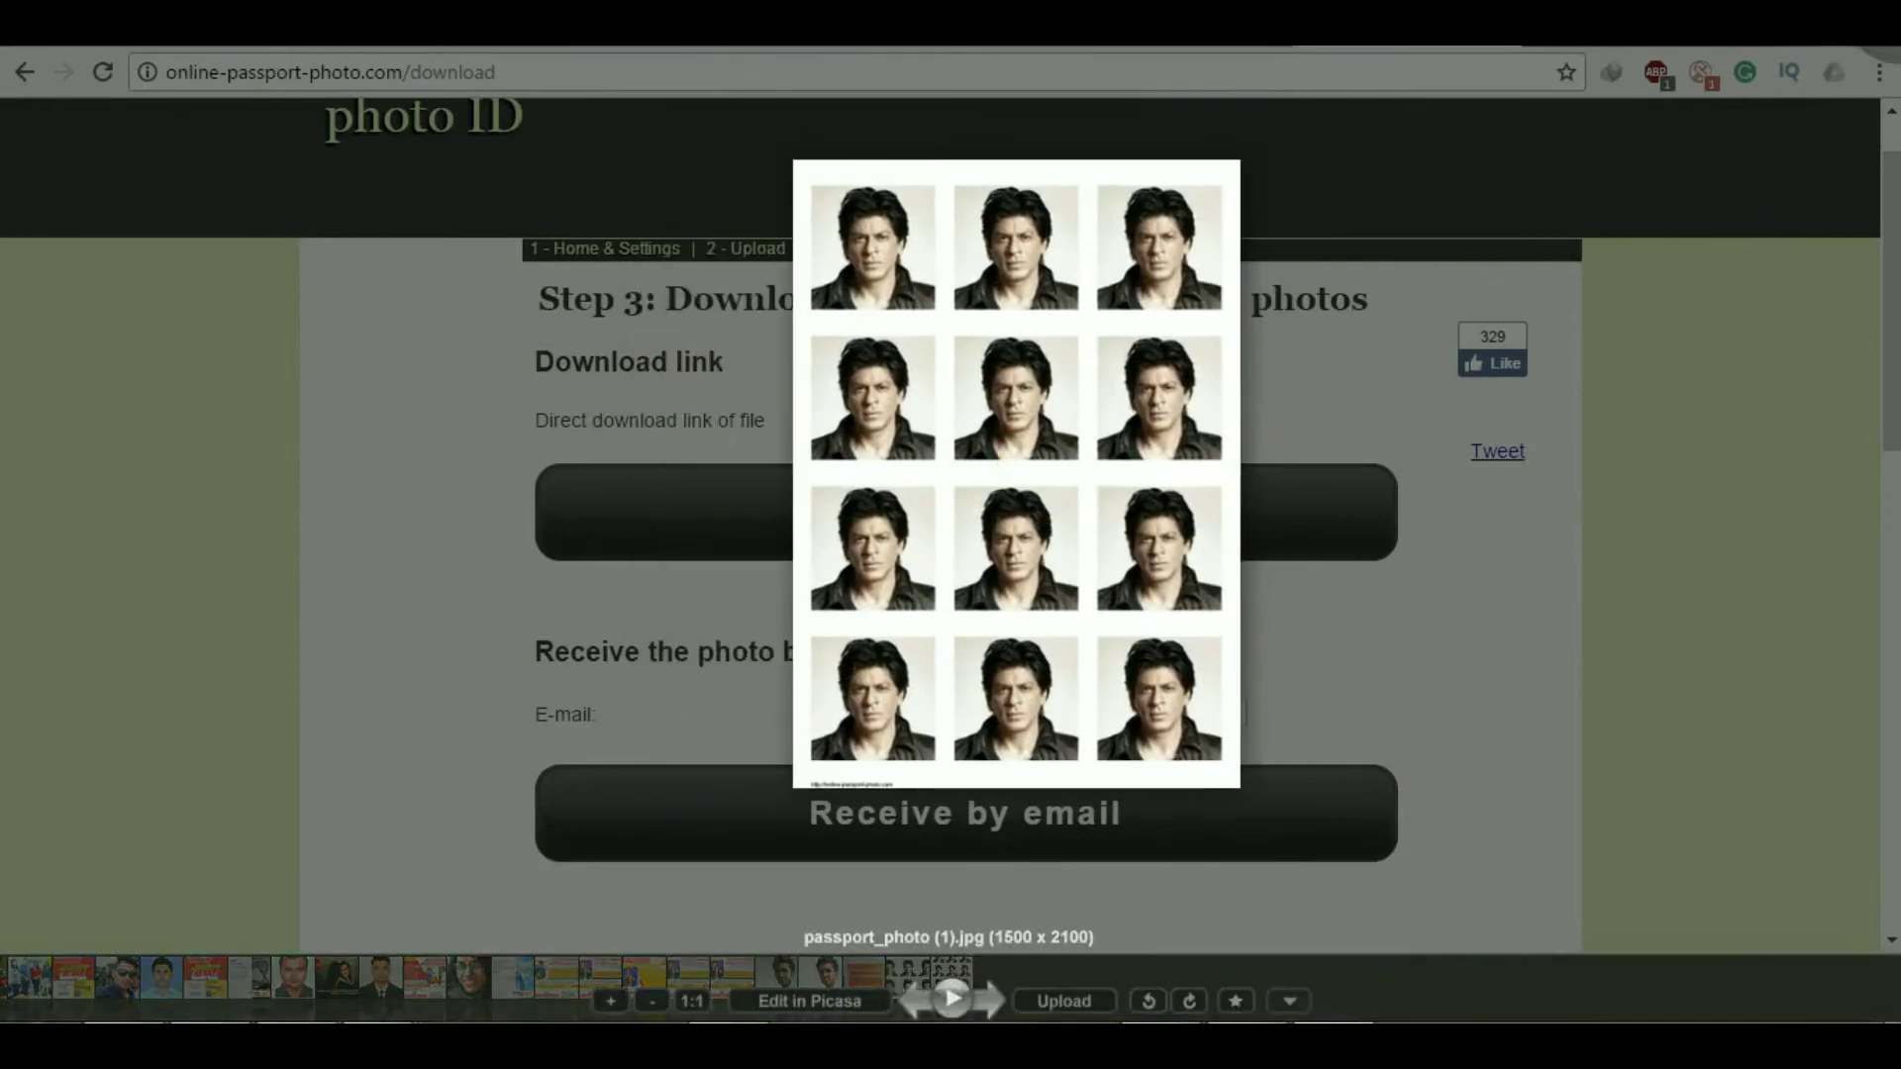
key(Escape)
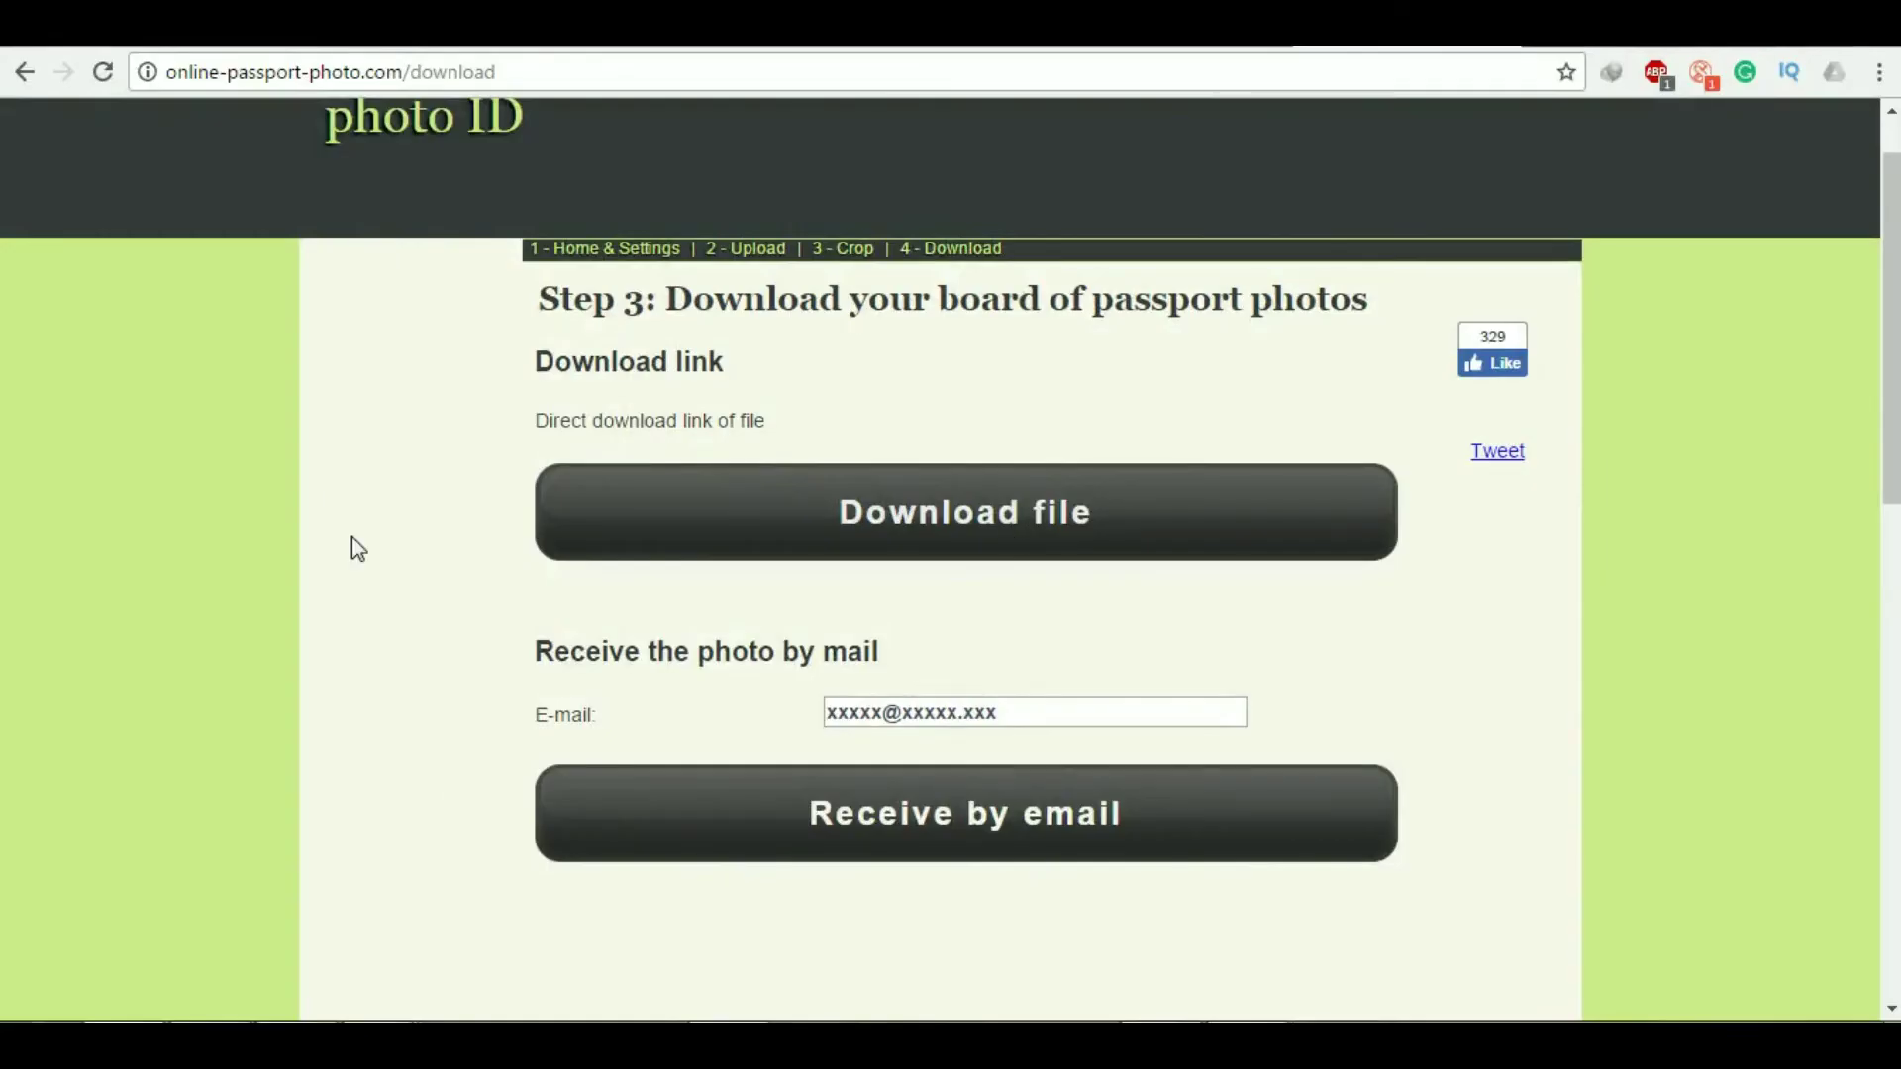
scroll(352, 538, up, 2)
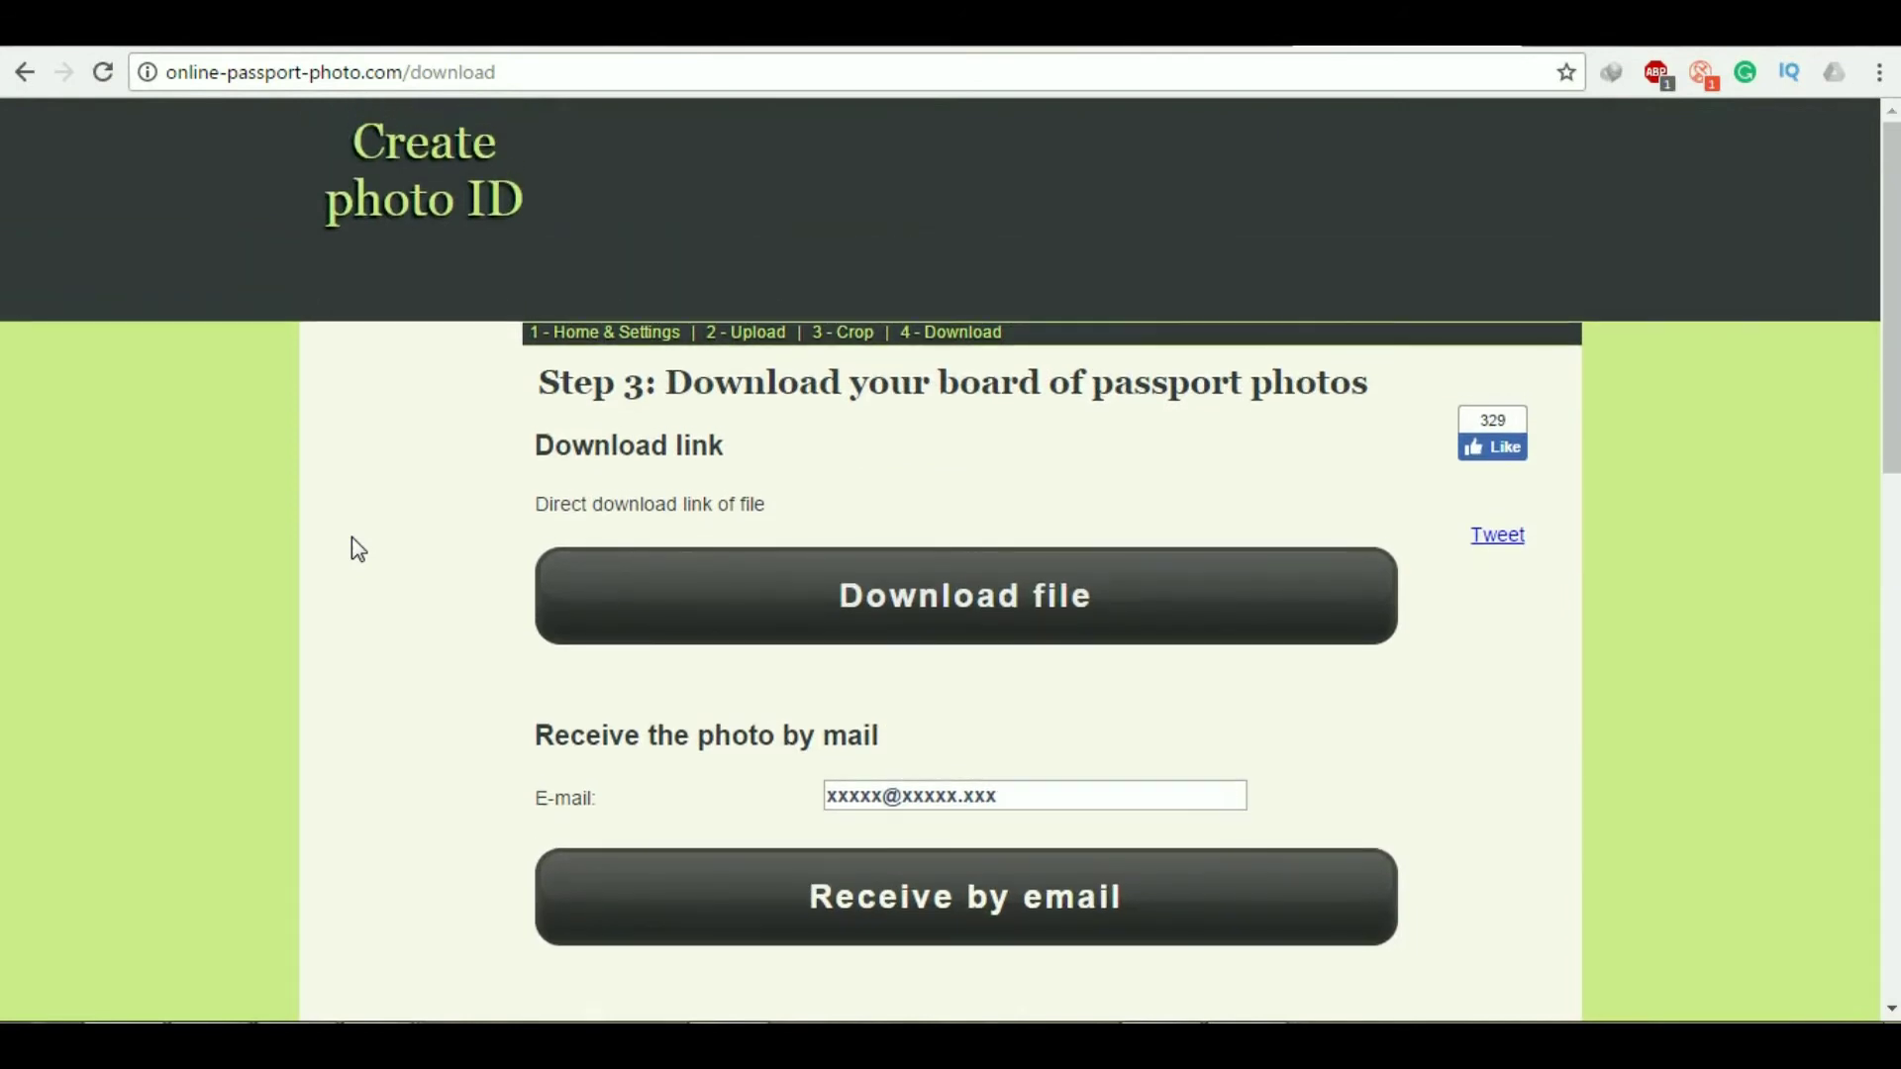